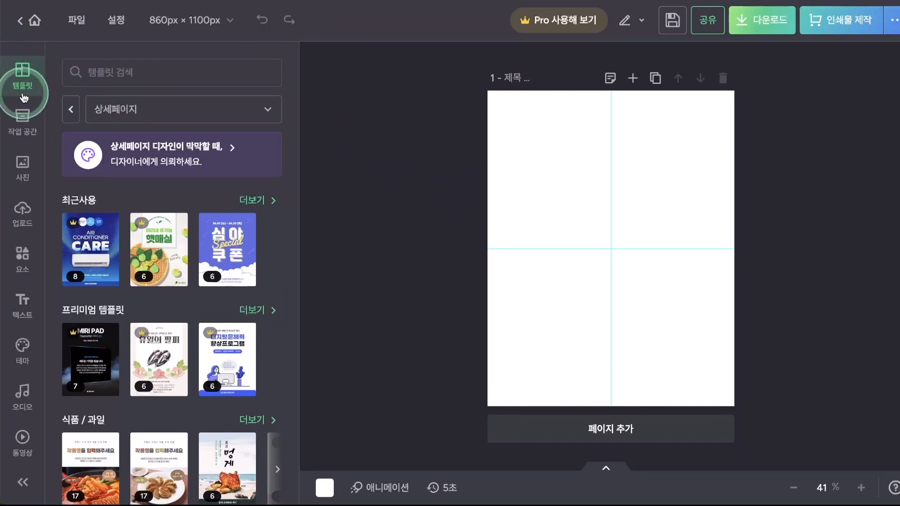
Step: Search the 상세페이지 templates for "상품판매"
click(125, 109)
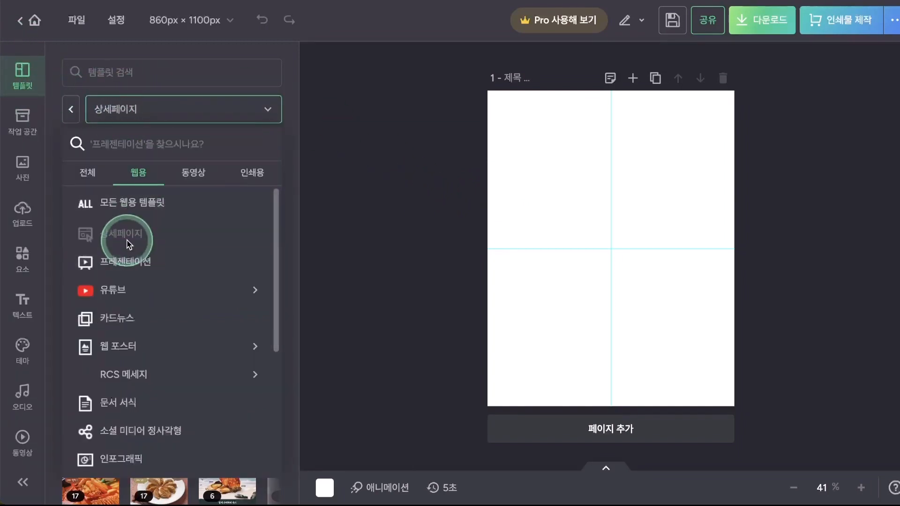
click(157, 71)
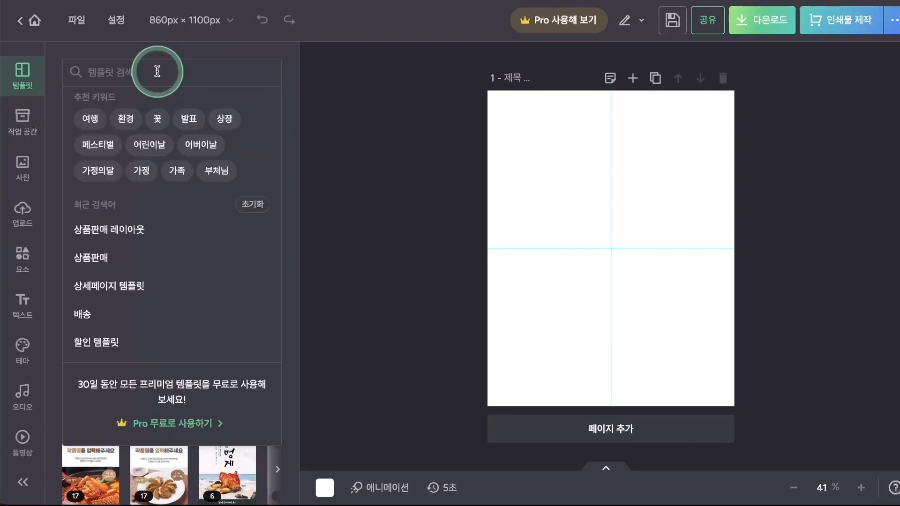
text(상품판매)
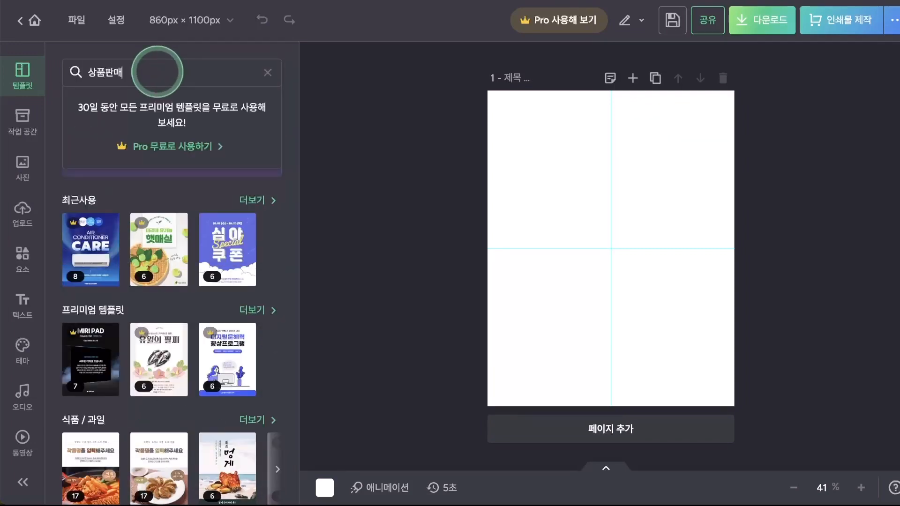
key(Return)
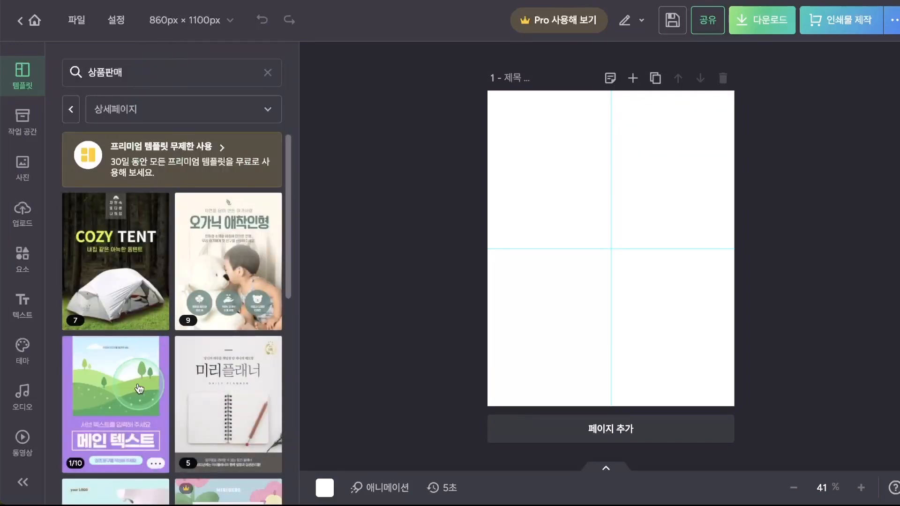
Step: Check the details of the purple 메인 텍스트 template and open its full set of pages
scroll(138, 386, down, 2)
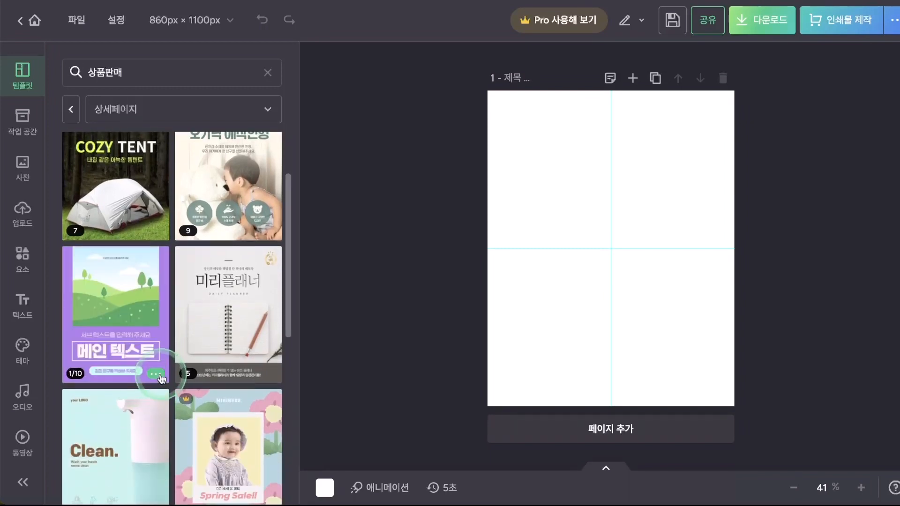
click(157, 375)
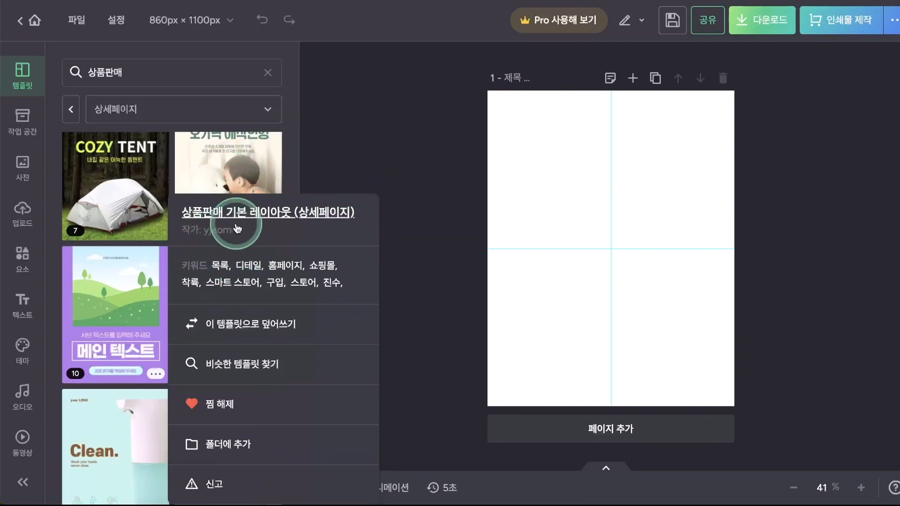
click(119, 343)
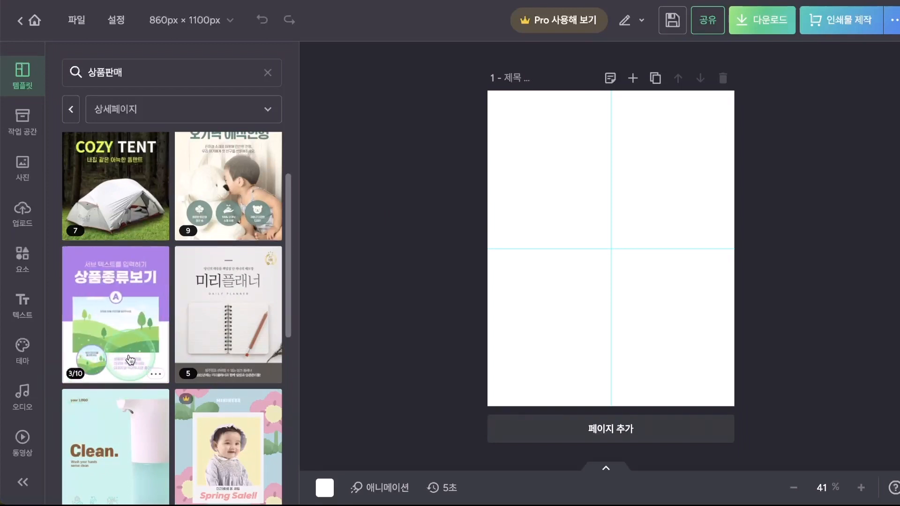
click(119, 352)
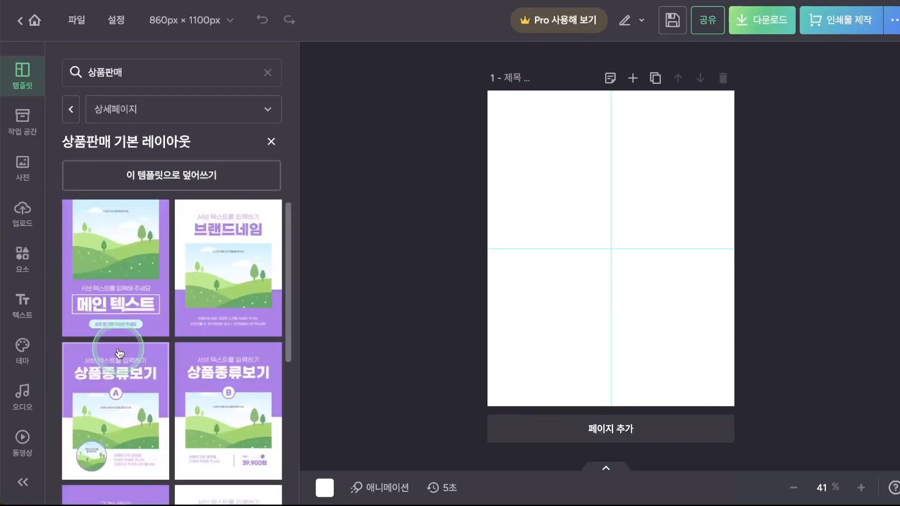
Step: Review the pages of the 상품판매 기본 레이아웃 template and overwrite the blank design with the whole template
scroll(127, 328, down, 1)
scroll(131, 305, up, 1)
click(135, 288)
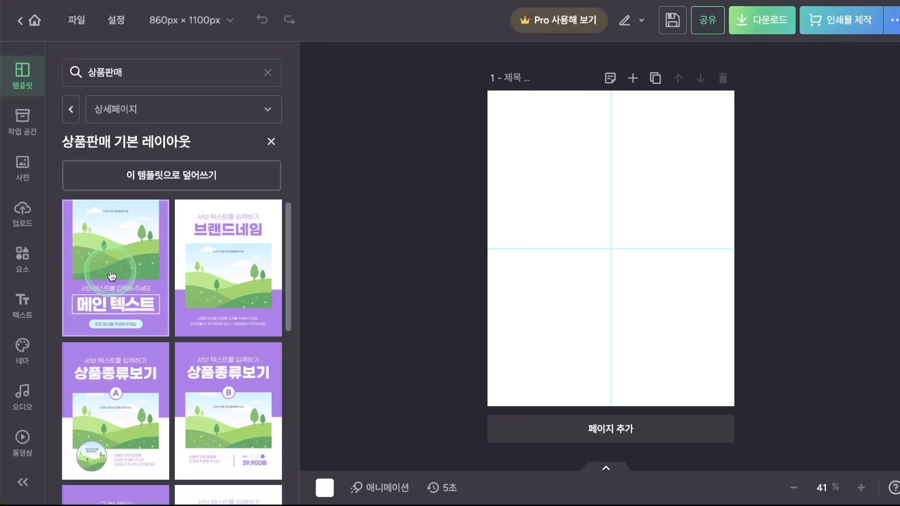
scroll(244, 293, down, 1)
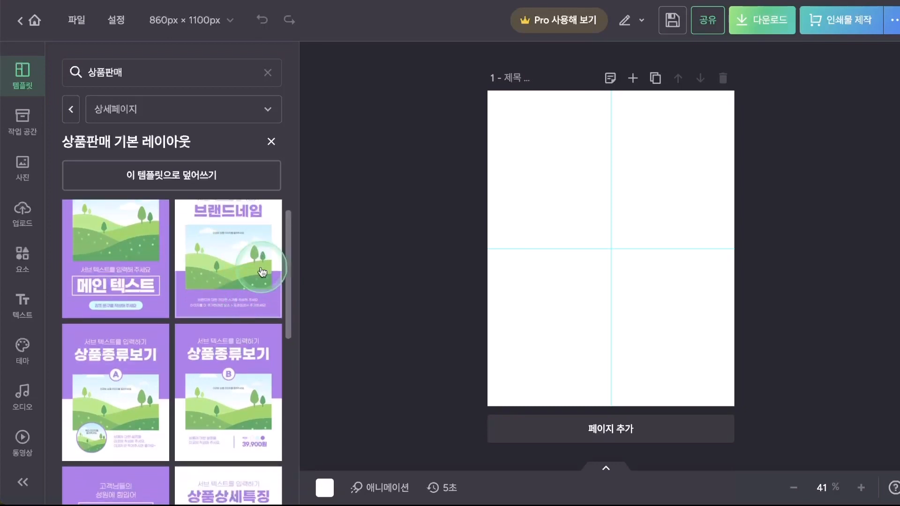
scroll(225, 281, down, 2)
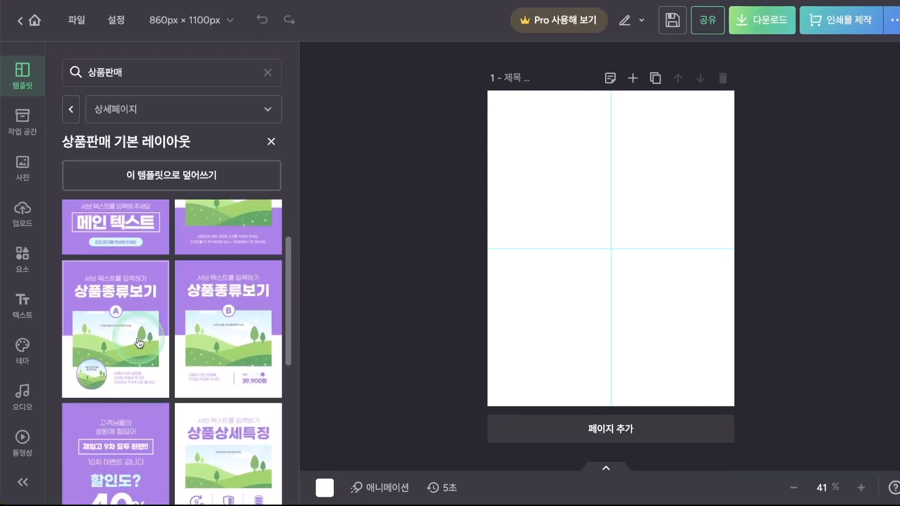
scroll(139, 344, down, 1)
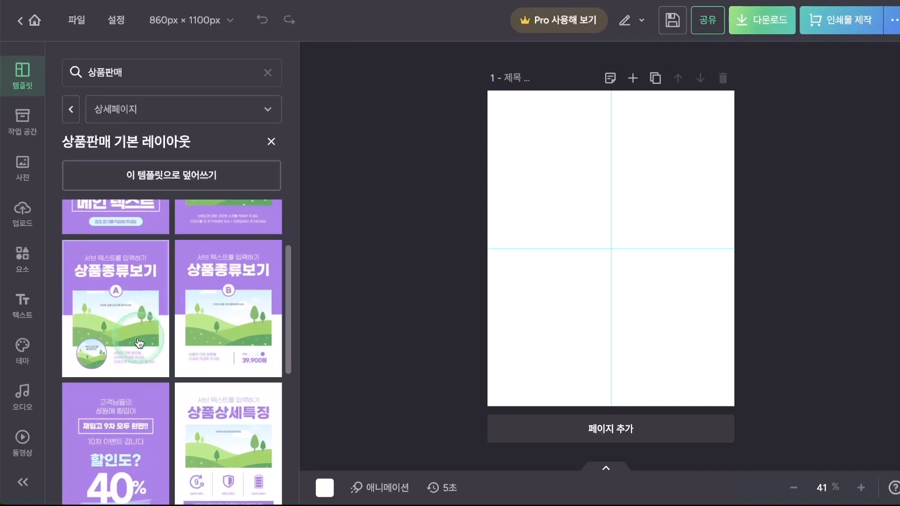
scroll(241, 309, down, 3)
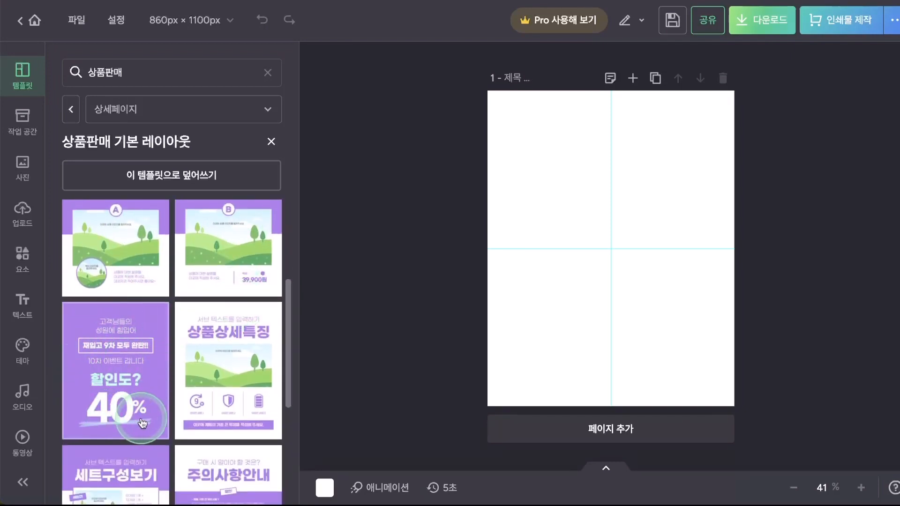
scroll(221, 408, down, 2)
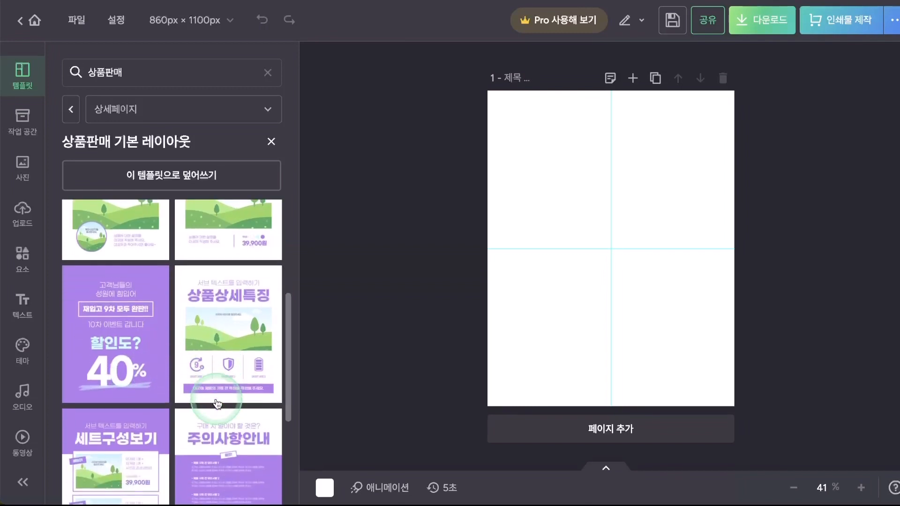
scroll(239, 350, down, 4)
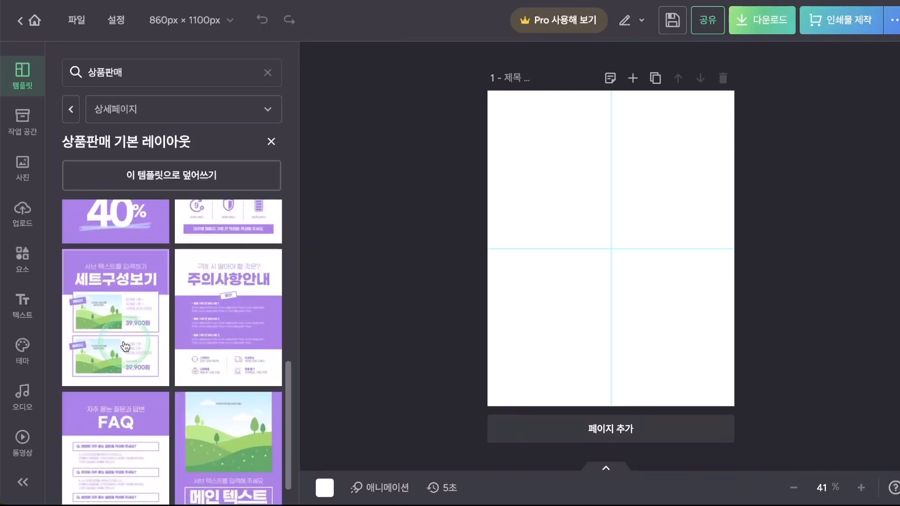
scroll(161, 378, down, 1)
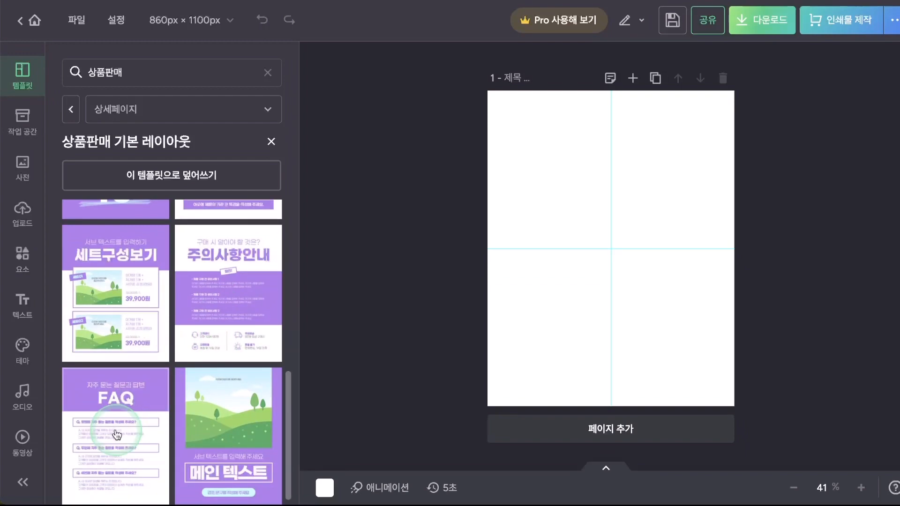
scroll(237, 422, up, 10)
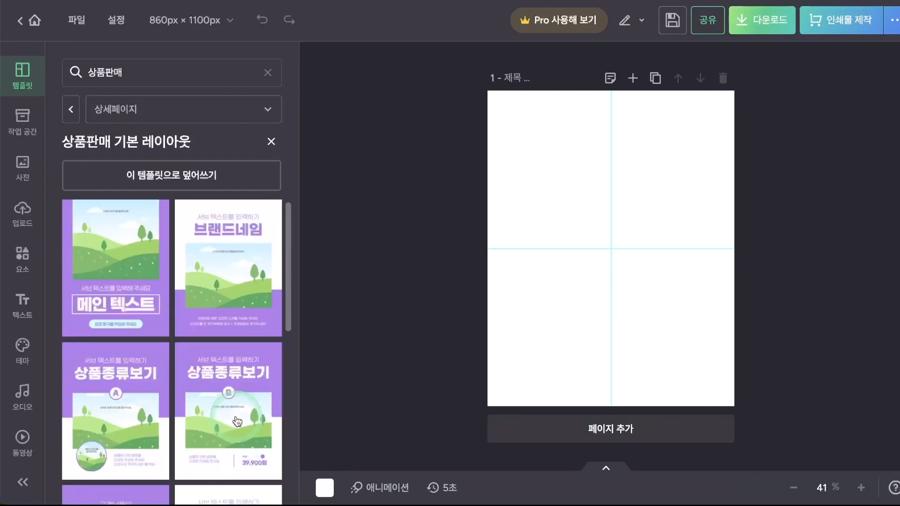
click(174, 175)
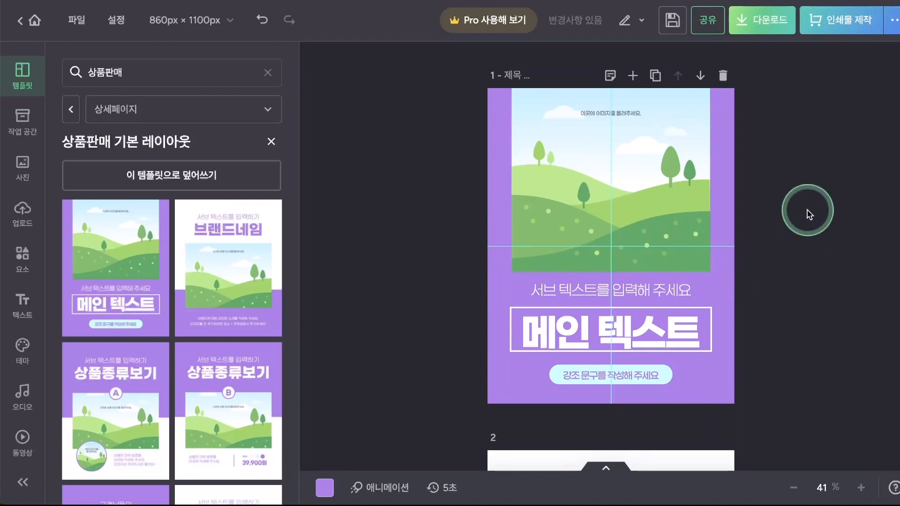
Step: Add a blank page after the first page and move it up to become page 1
click(631, 75)
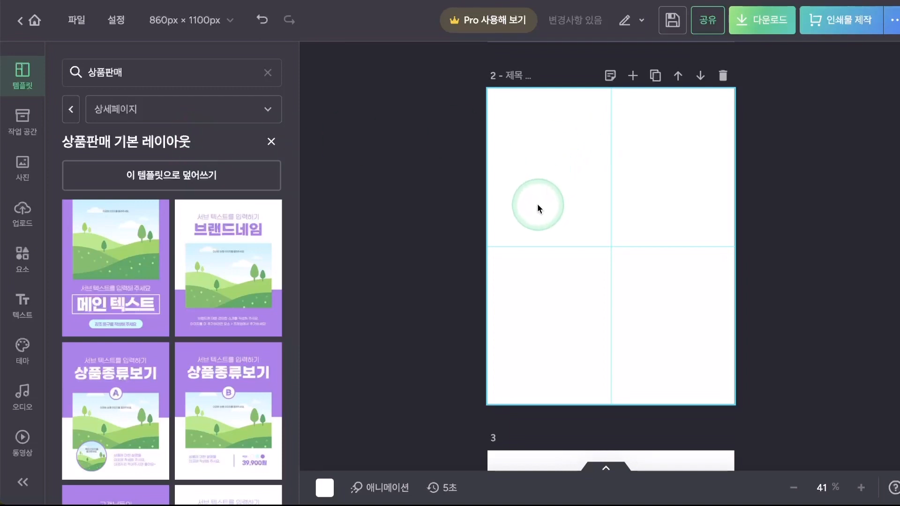
scroll(598, 346, down, 5)
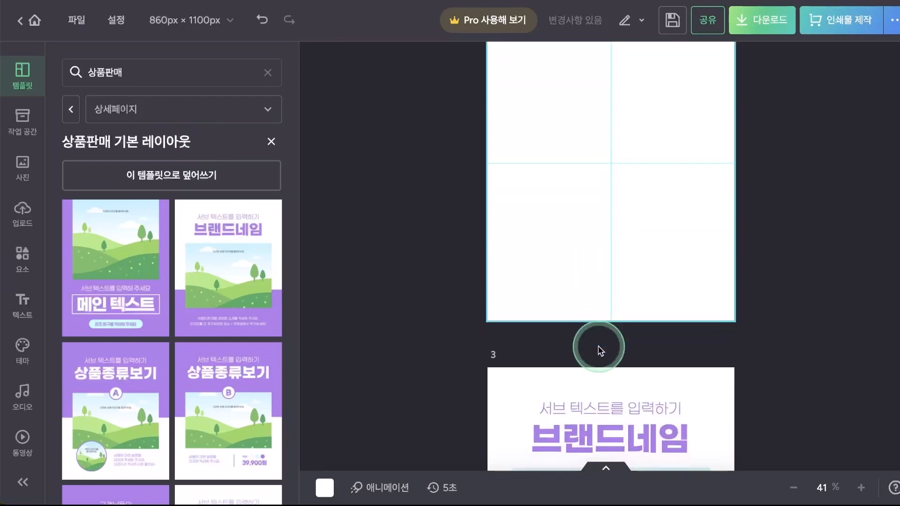
scroll(598, 346, down, 3)
scroll(598, 346, up, 15)
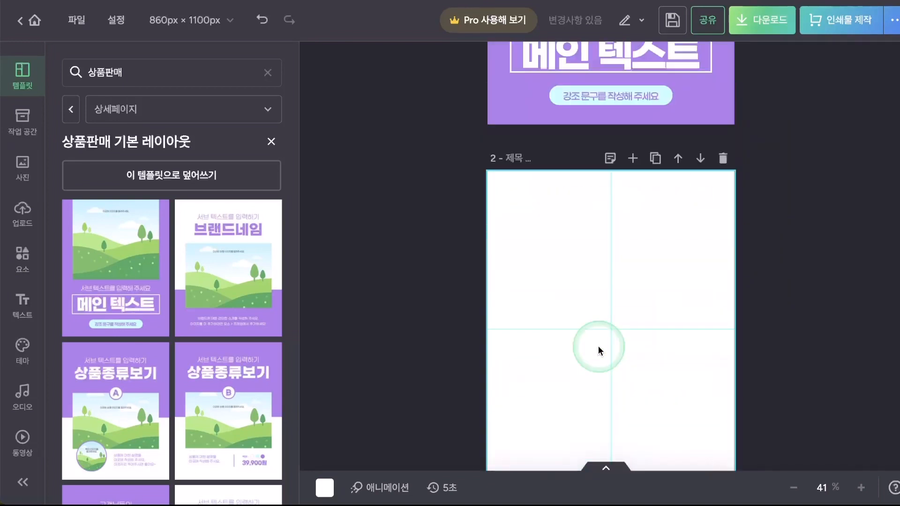
scroll(598, 345, down, 2)
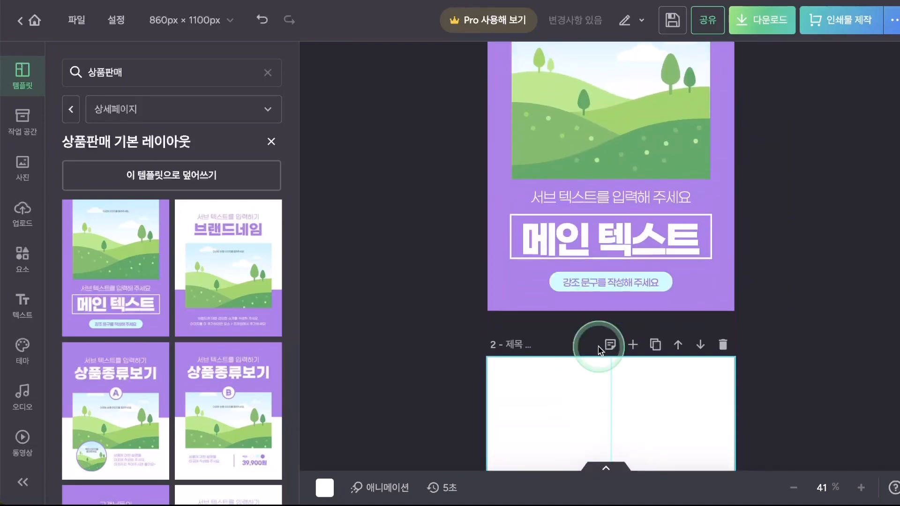
click(678, 346)
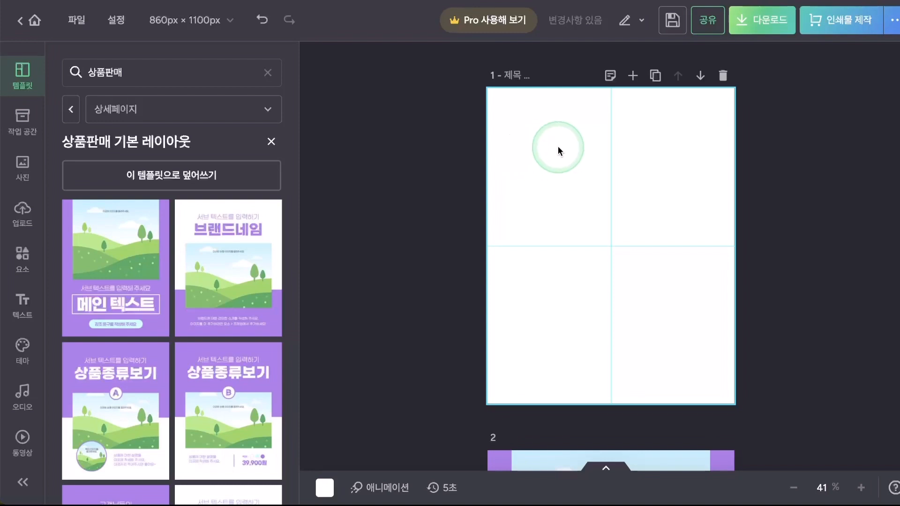
Step: Add default title and subtitle texts to the blank first page and place the subtitle directly below the title
click(22, 324)
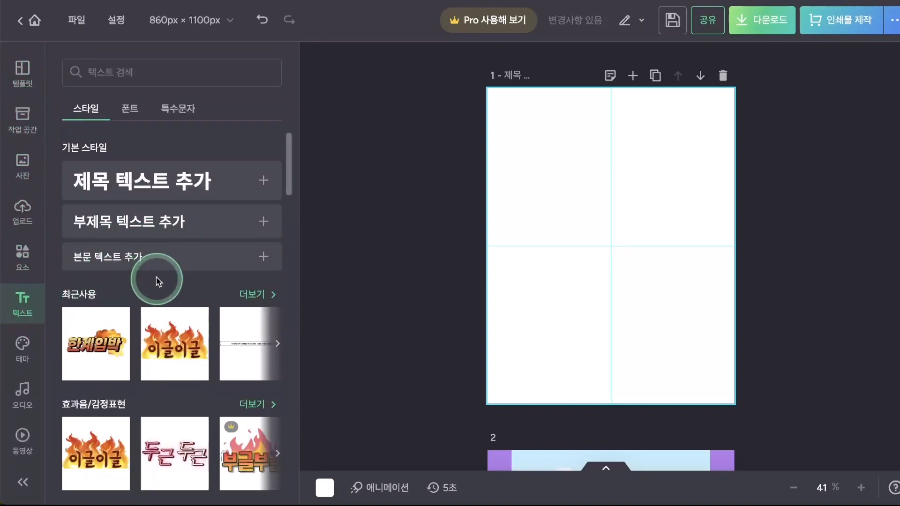
click(256, 181)
click(549, 302)
click(127, 209)
click(580, 262)
drag(573, 247, 571, 282)
click(569, 301)
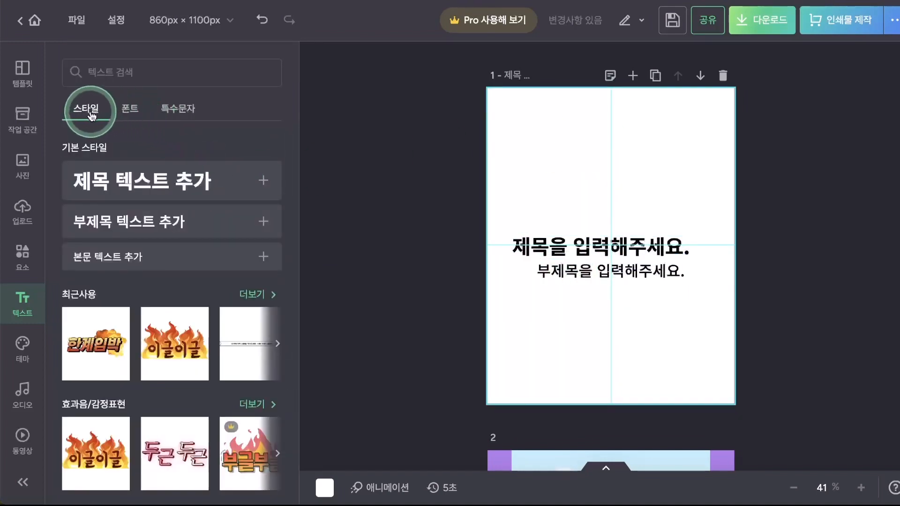
Step: Examine the available font presets, including the Gothic, Myeongjo and handwriting styles and the full font list
click(128, 111)
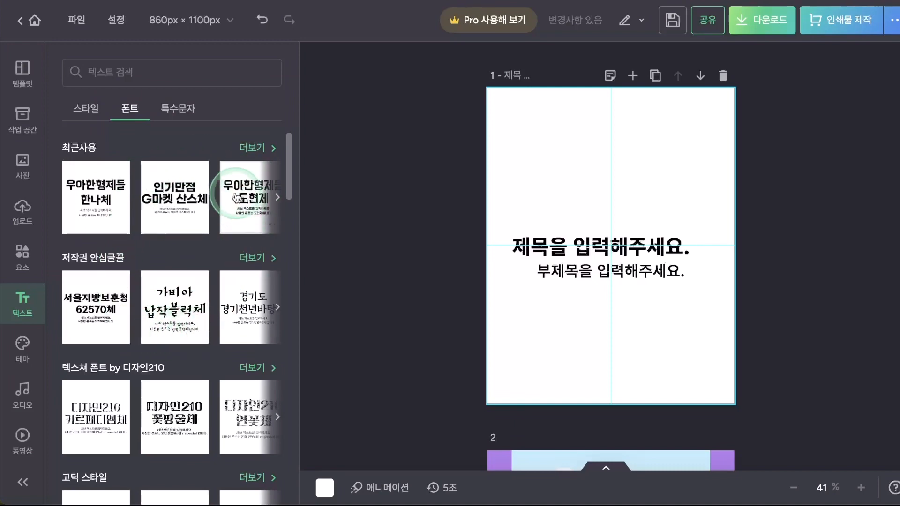
scroll(177, 305, down, 3)
scroll(177, 308, down, 2)
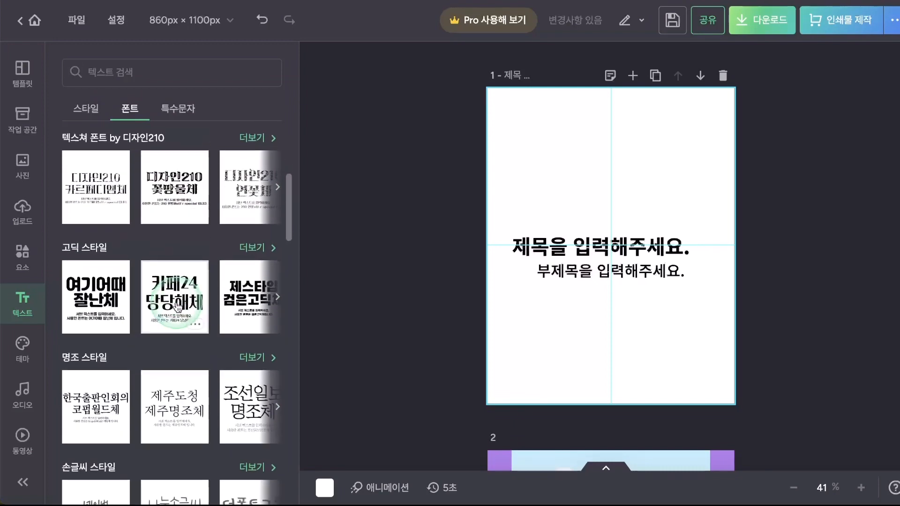
scroll(177, 307, down, 2)
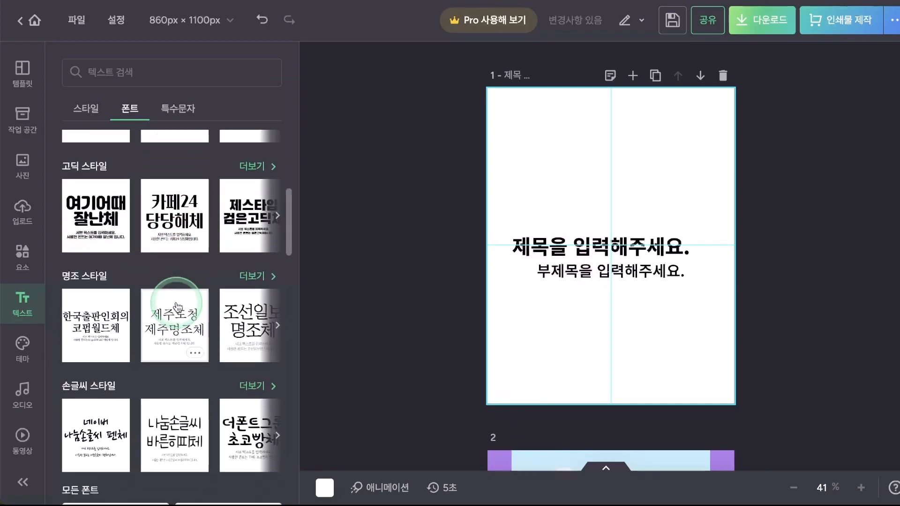
scroll(178, 308, down, 6)
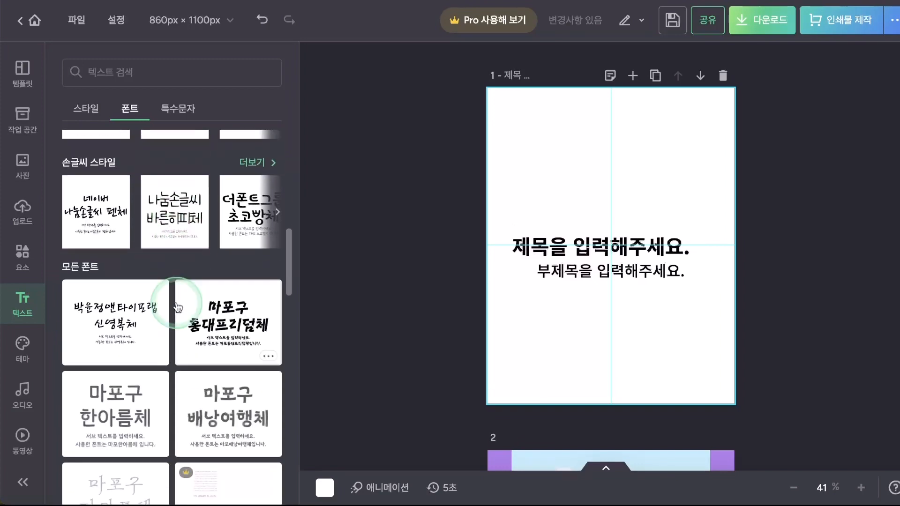
scroll(177, 307, down, 8)
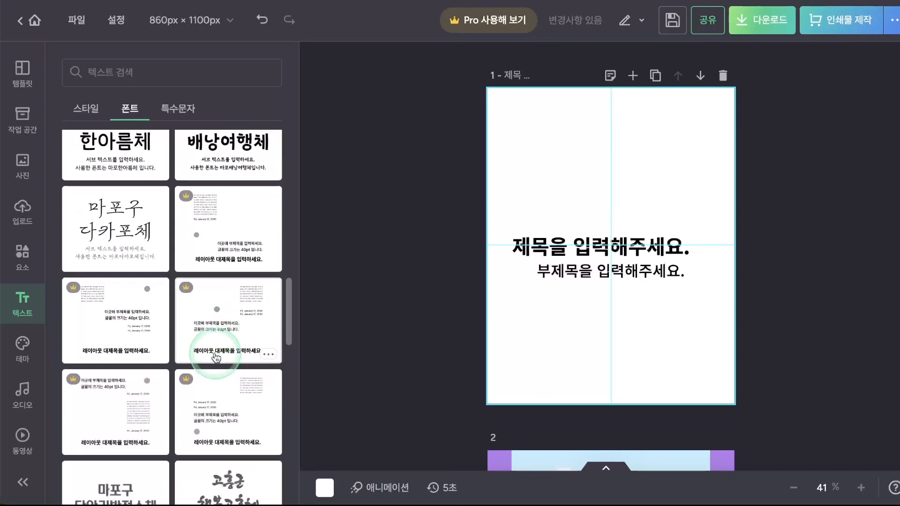
scroll(216, 359, down, 10)
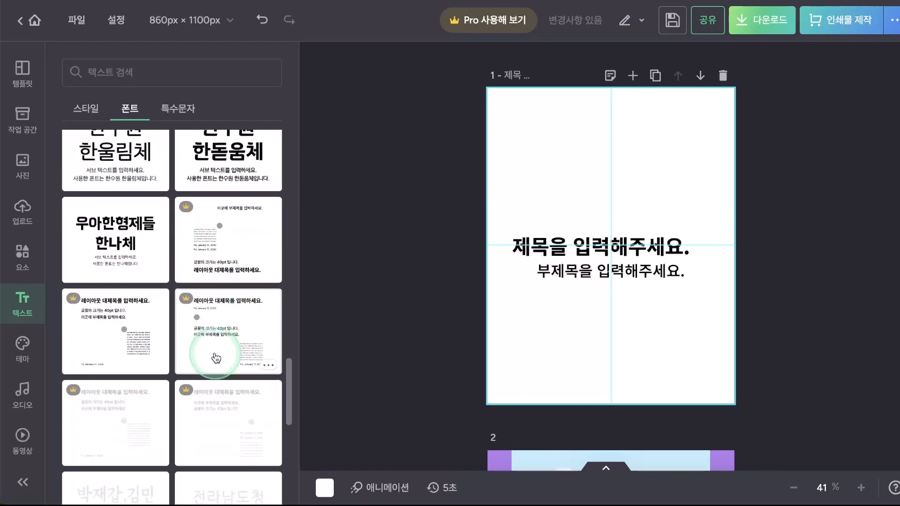
scroll(216, 358, down, 4)
scroll(216, 359, up, 15)
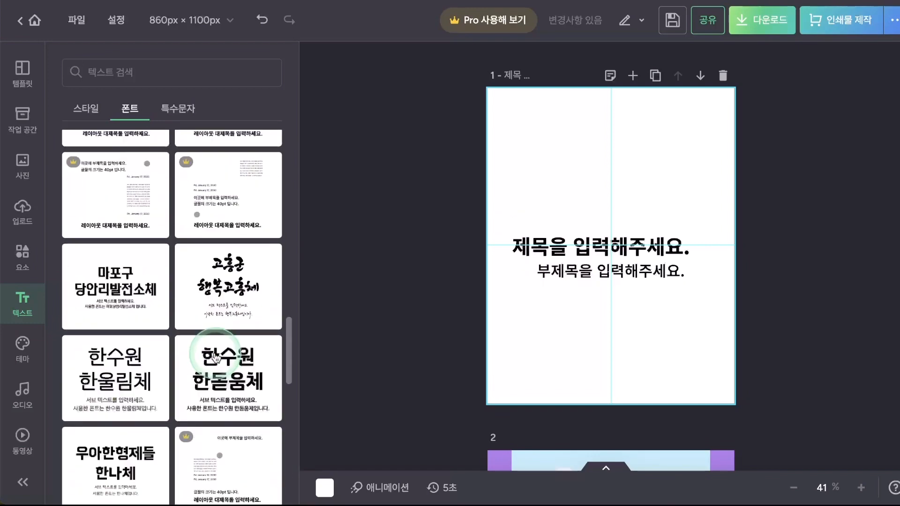
scroll(216, 359, up, 8)
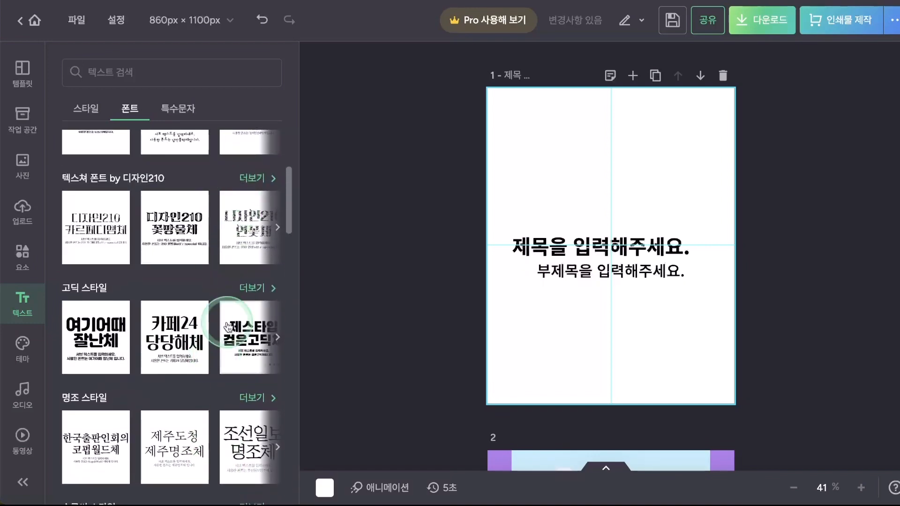
Step: Delete the sample title and subtitle texts and add the recently used 인기만점 G마켓 산스체 font preset
click(183, 196)
drag(695, 195, 609, 305)
key(Delete)
click(165, 126)
click(175, 196)
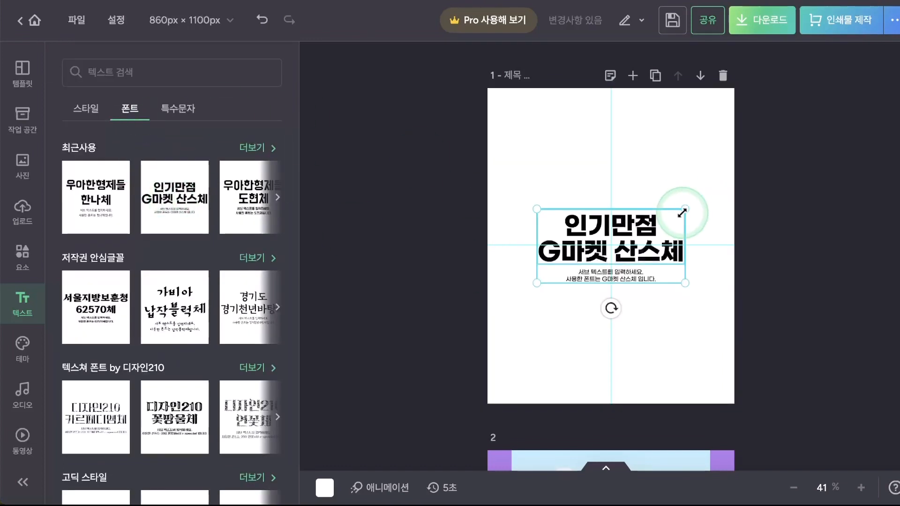
Step: Enlarge the G마켓 산스체 text group to nearly the page width and move it to the upper half of the page
drag(682, 212, 730, 187)
click(671, 229)
drag(671, 230, 671, 184)
click(677, 289)
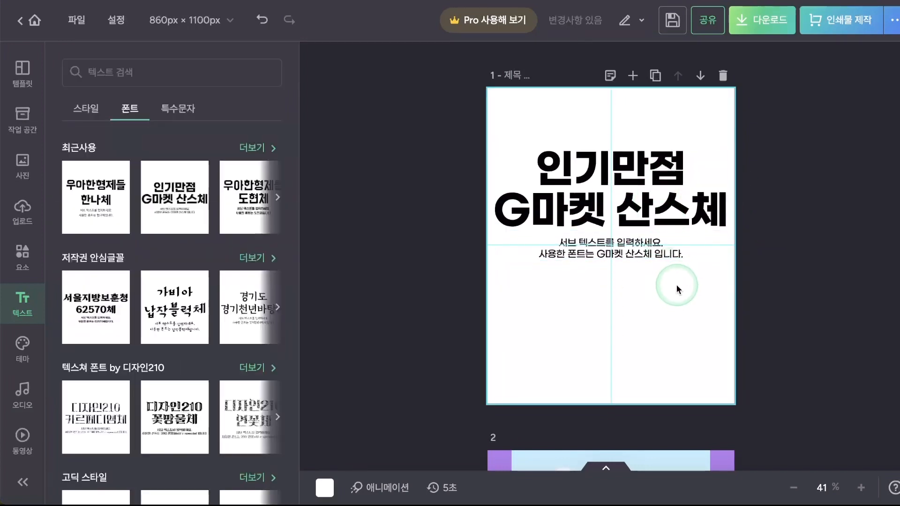
Step: Undo the last move and enlargement of the G마켓 산스체 text group
key(ctrl+z)
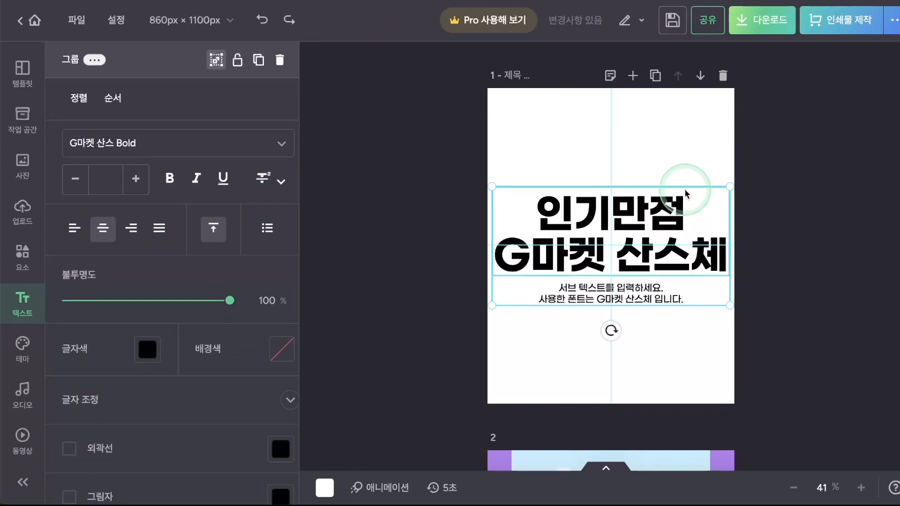
key(ctrl+z)
mouse_move(688, 281)
mouse_down()
mouse_move(738, 304)
mouse_move(699, 291)
mouse_up()
click(555, 312)
mouse_move(541, 292)
mouse_down()
mouse_move(506, 323)
mouse_move(555, 280)
mouse_move(538, 291)
mouse_up()
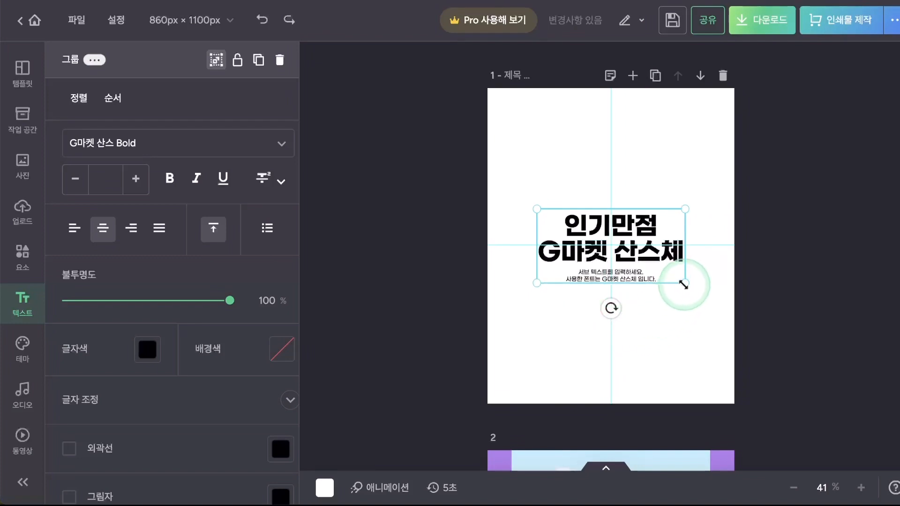
Step: Enlarge the G마켓 산스체 text group to nearly the page width and move it near the top of the page
drag(684, 285, 708, 328)
drag(677, 271, 667, 186)
click(657, 296)
click(673, 184)
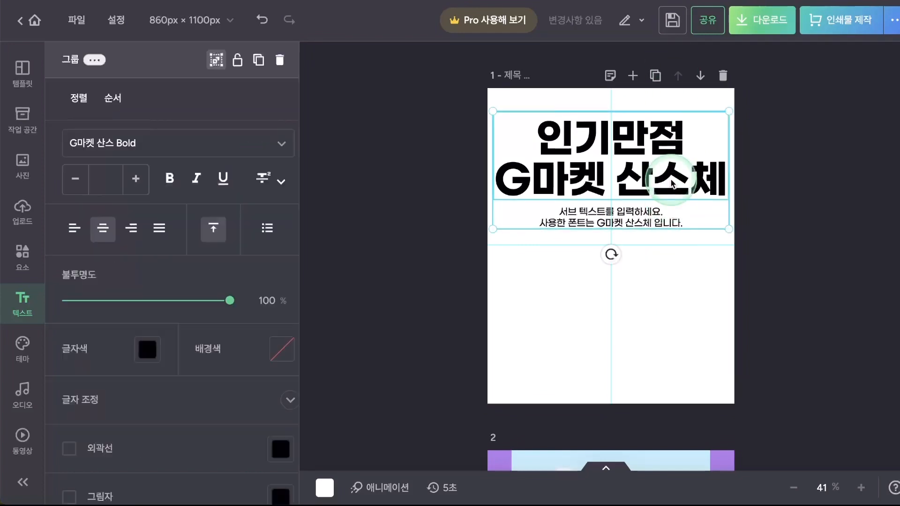
click(657, 240)
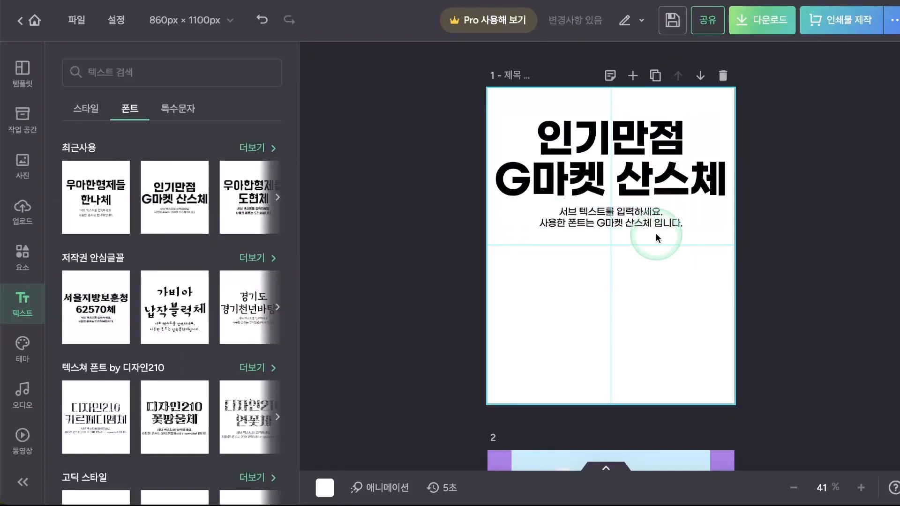
Step: Move the sub text lower and place a smaller duplicate of the heading, at size 64, between the heading and the sub text
click(655, 226)
drag(655, 225, 655, 280)
click(650, 178)
key(ctrl+d)
drag(733, 261, 683, 246)
drag(643, 220, 713, 241)
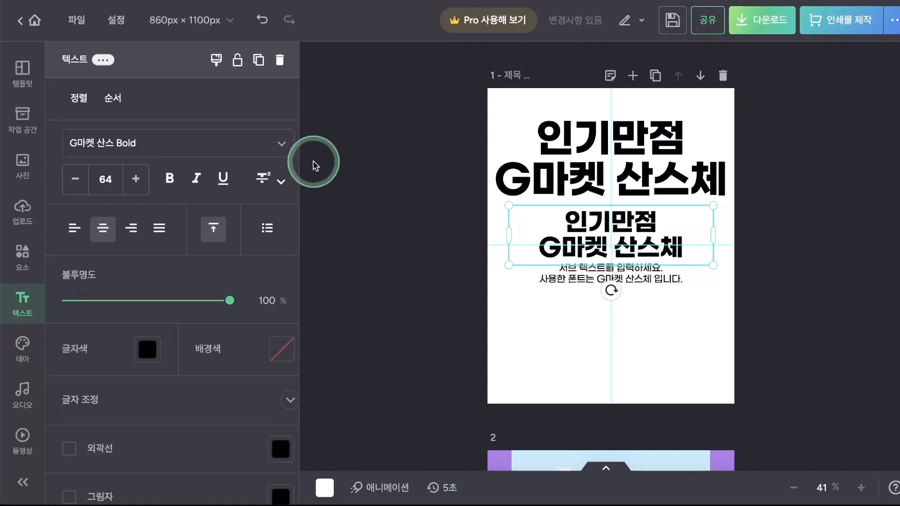
Step: Set the duplicated heading's font to G마켓 산스 Medium from the favourite fonts
click(290, 154)
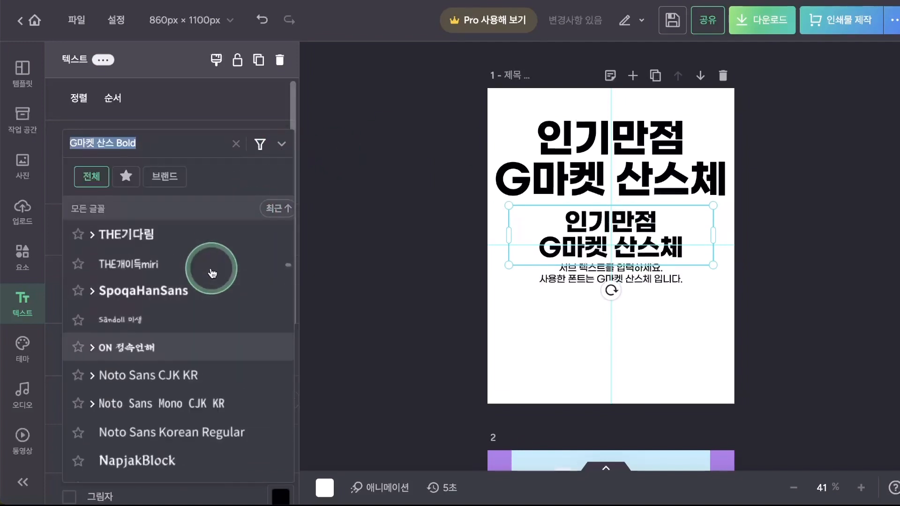
click(129, 178)
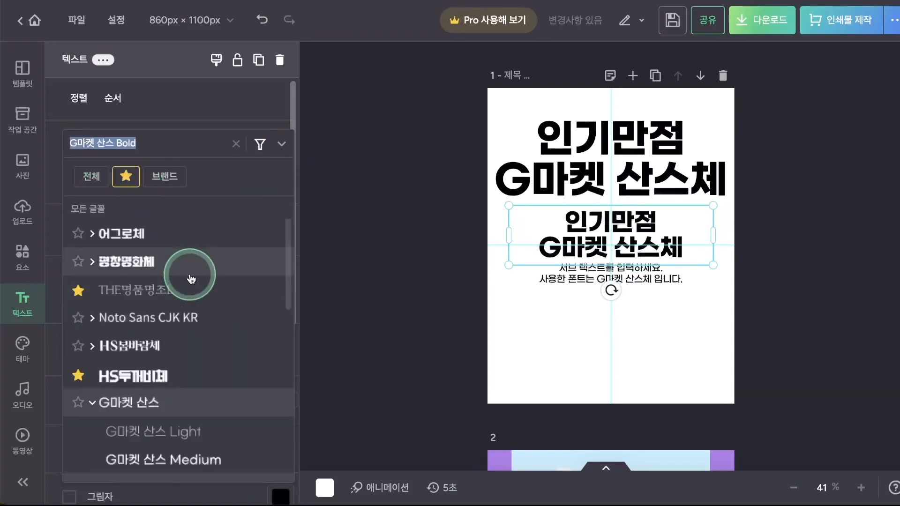
click(204, 456)
click(668, 310)
Step: Set the sub text's font to 프리텐다드 Medium from the favourite fonts
click(672, 280)
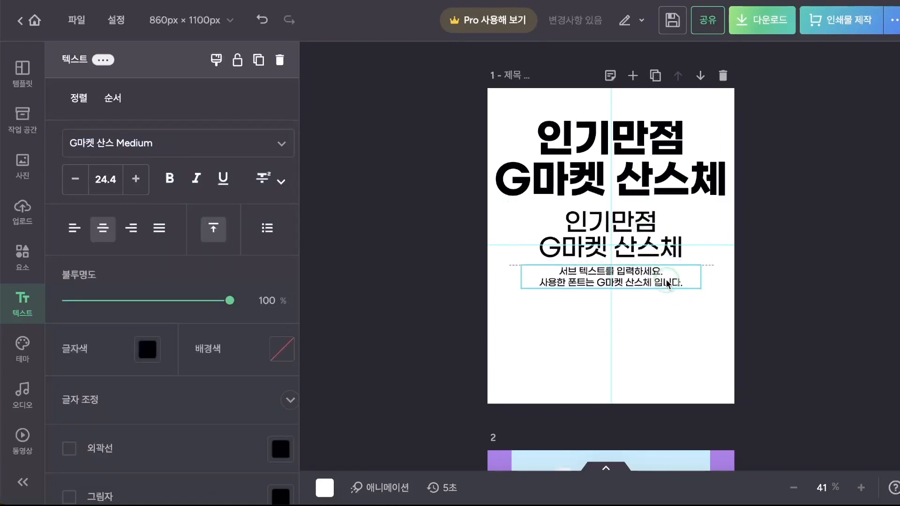
click(283, 144)
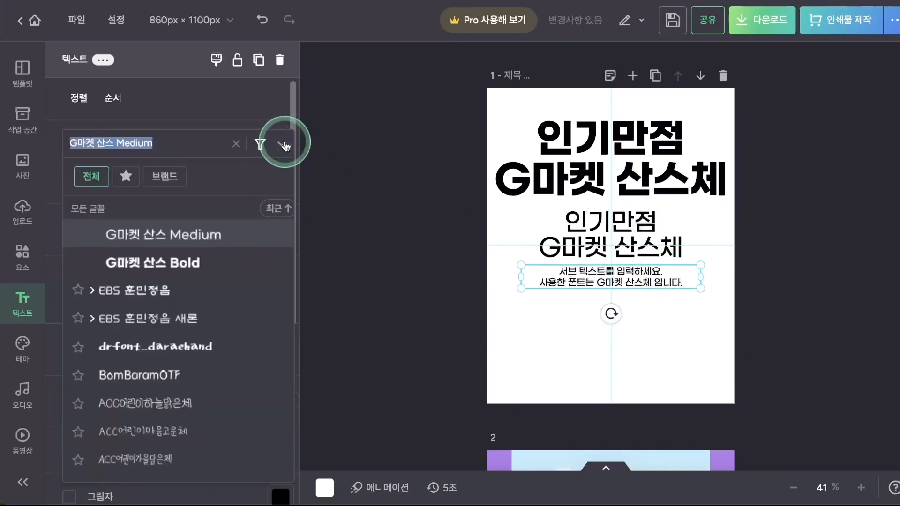
scroll(183, 316, up, 10)
scroll(188, 320, up, 10)
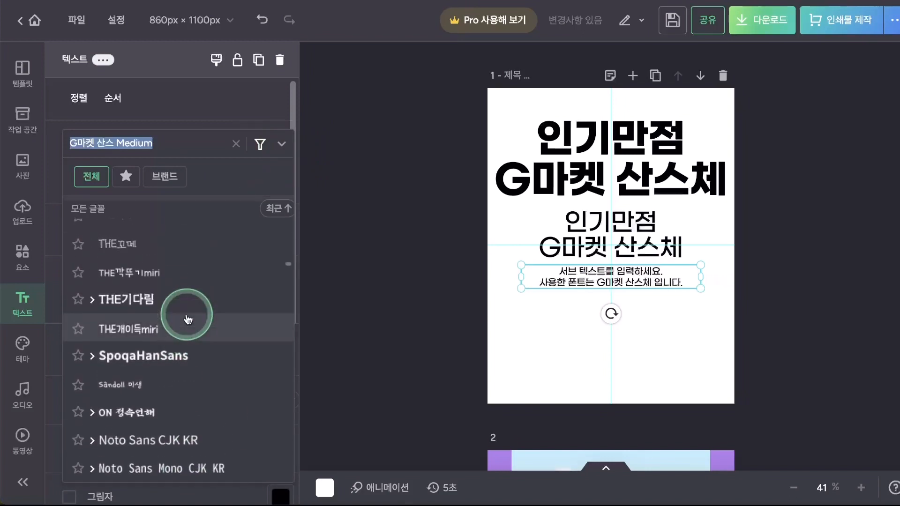
scroll(188, 319, up, 10)
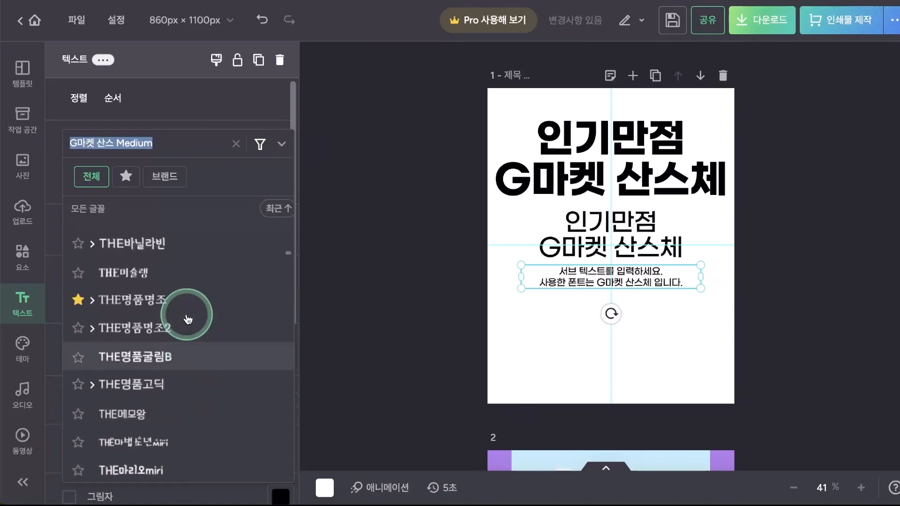
scroll(188, 320, up, 10)
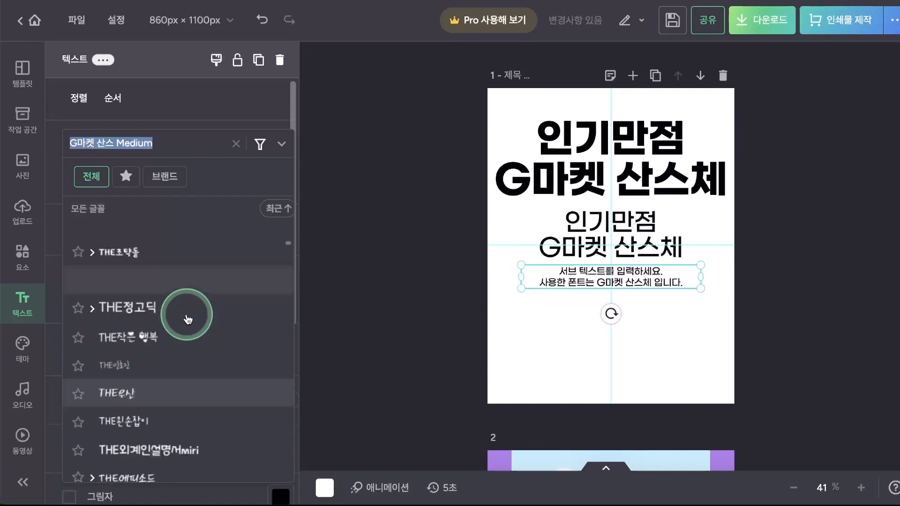
click(126, 177)
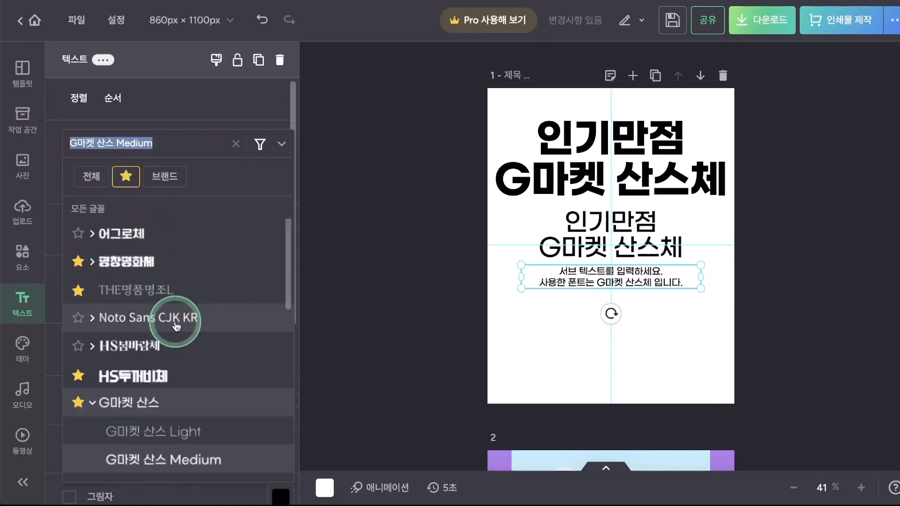
scroll(189, 411, down, 3)
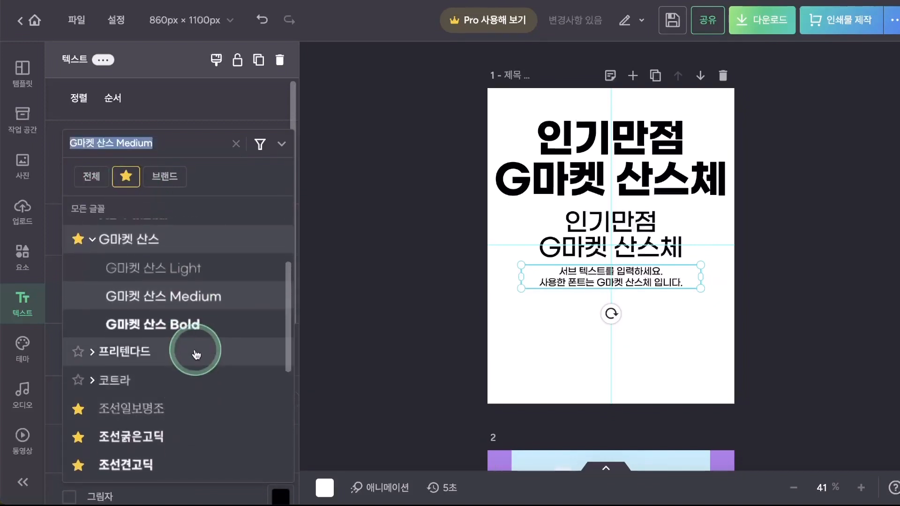
click(195, 352)
click(222, 411)
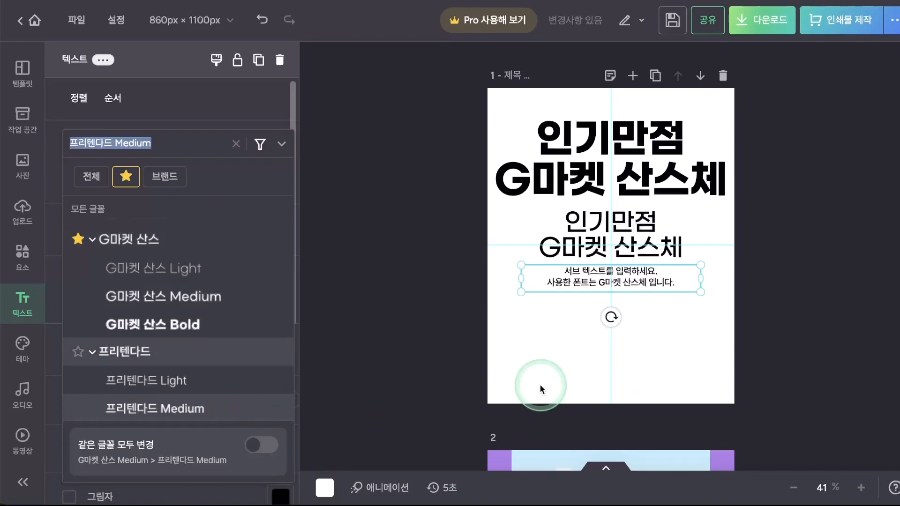
Step: Try the 프리텐다드 SemiBold weight on the sub text and switch it back to Medium
click(240, 402)
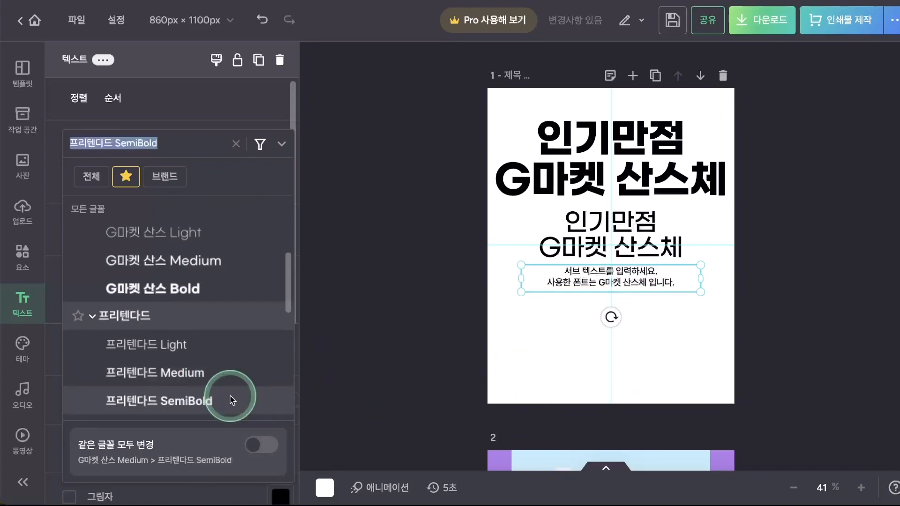
click(211, 373)
click(692, 342)
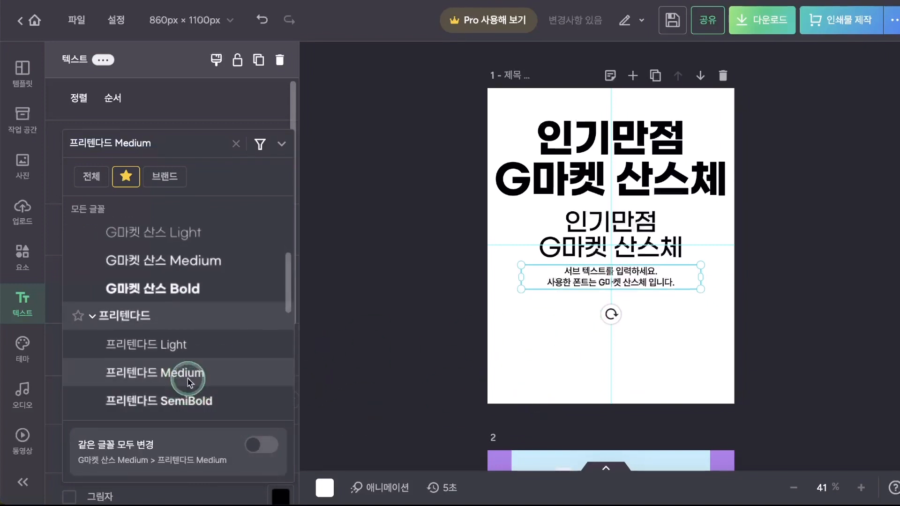
click(680, 349)
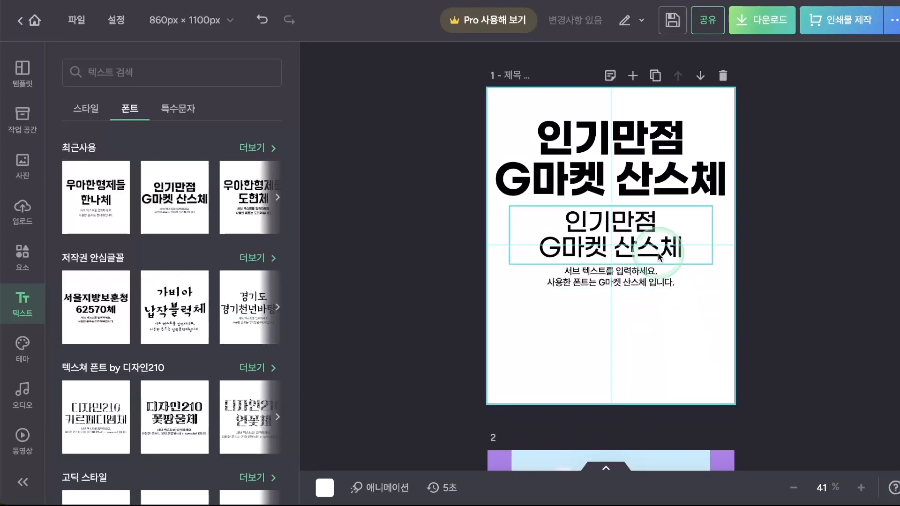
Step: Select the heading, its smaller copy and the sub text together and move them slightly up the page
click(665, 229)
click(660, 283)
click(656, 308)
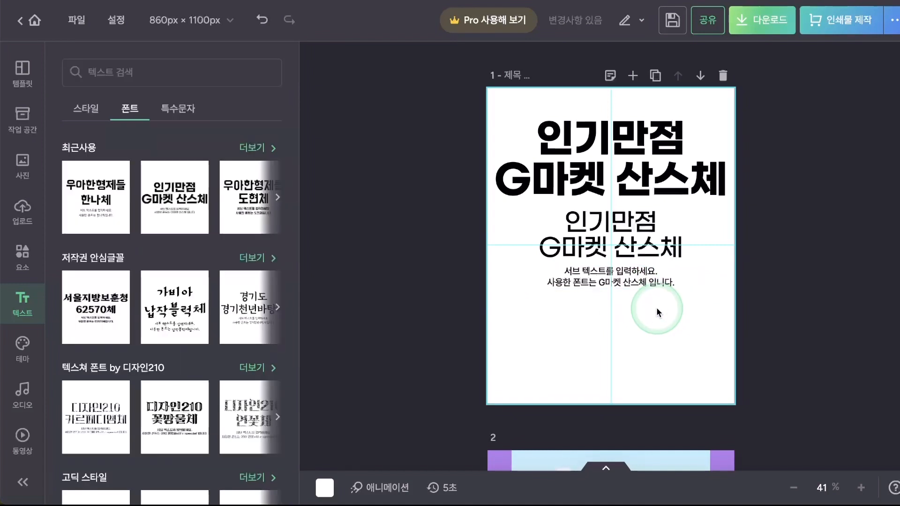
drag(840, 125, 630, 294)
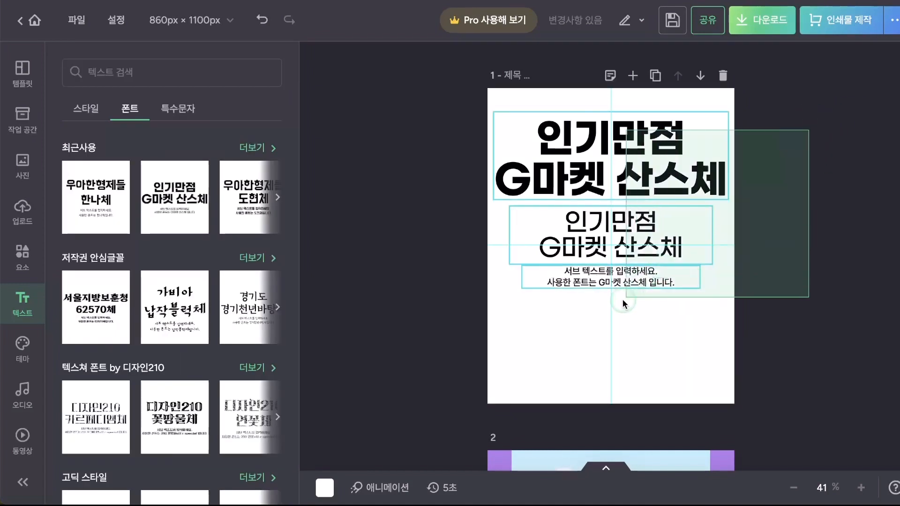
click(640, 181)
drag(647, 174, 648, 166)
click(660, 341)
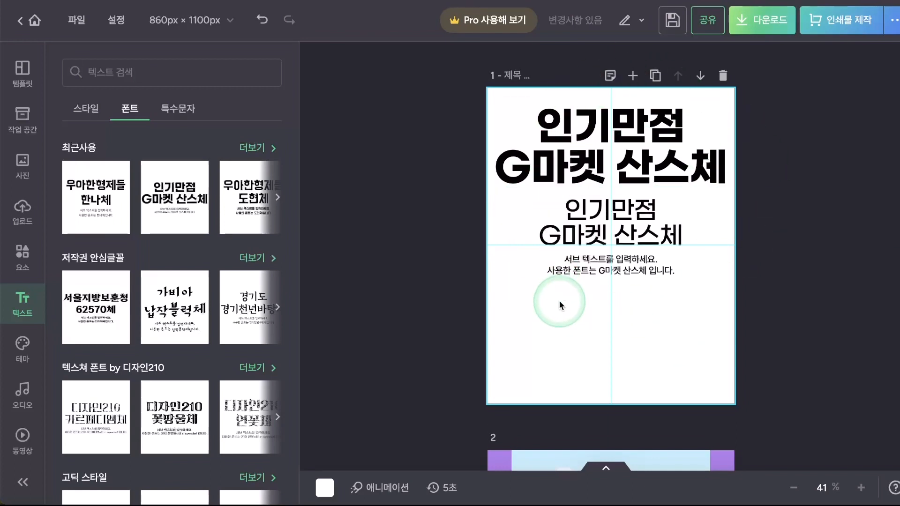
Step: Examine the available theme colour palettes, from the three-colour to the four-colour combinations
click(22, 349)
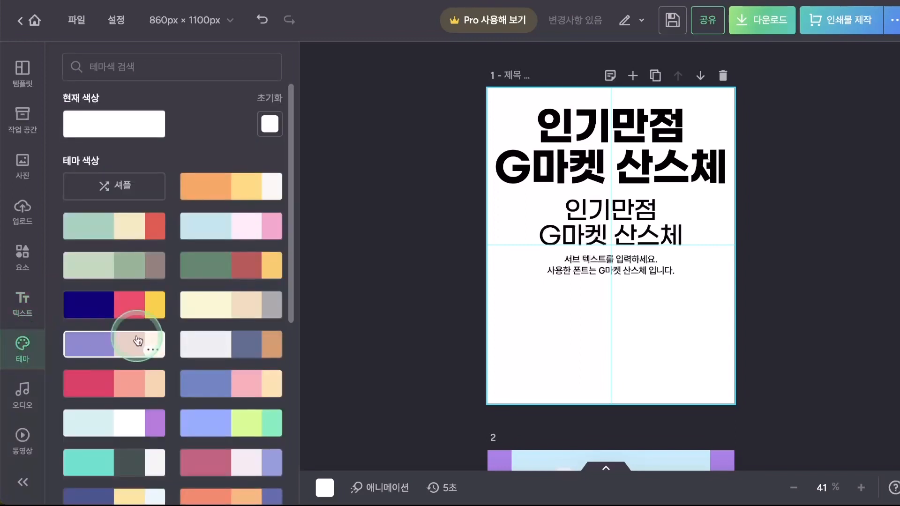
scroll(184, 383, down, 9)
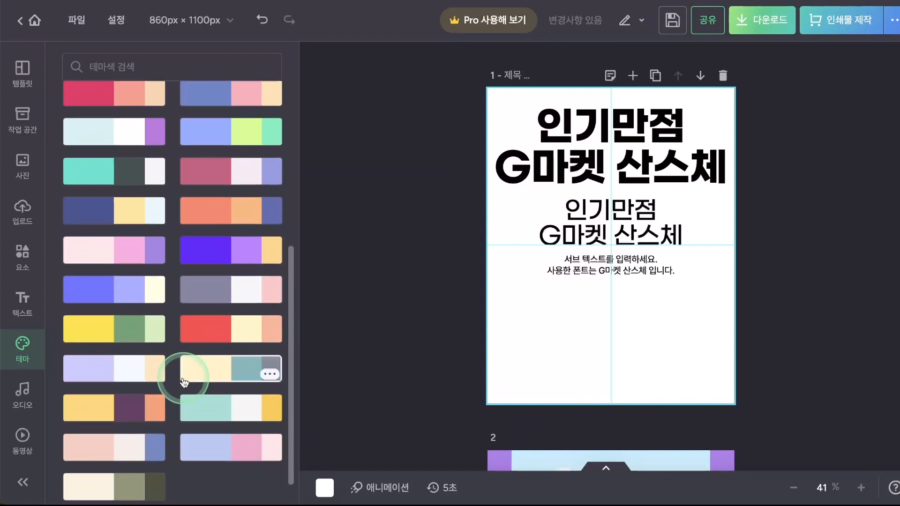
scroll(137, 411, down, 9)
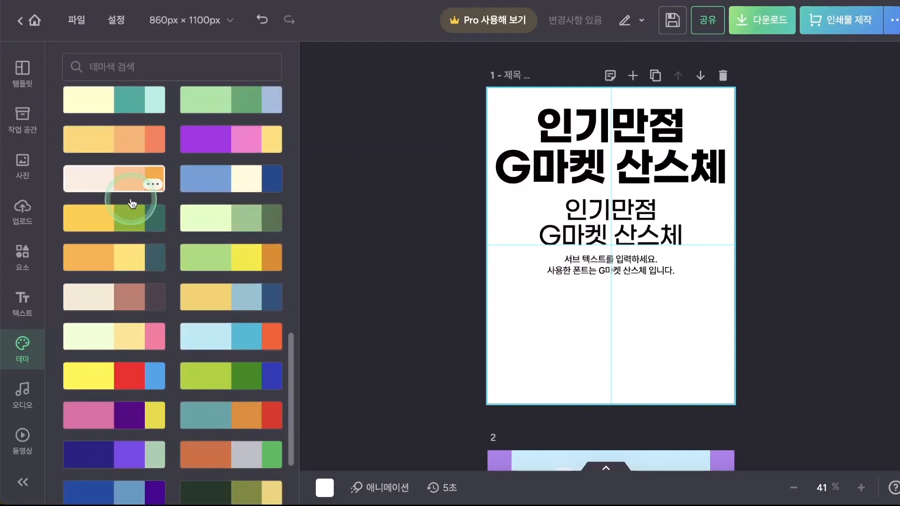
scroll(199, 322, down, 8)
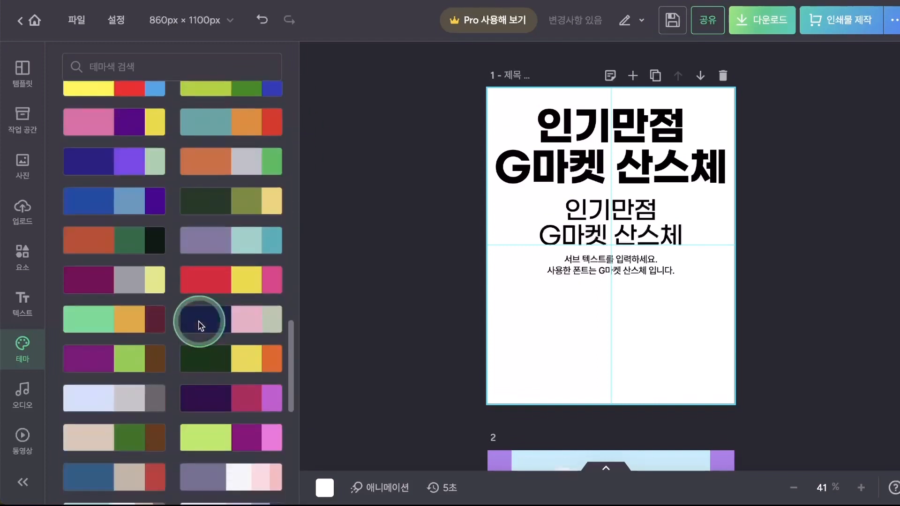
scroll(199, 322, down, 5)
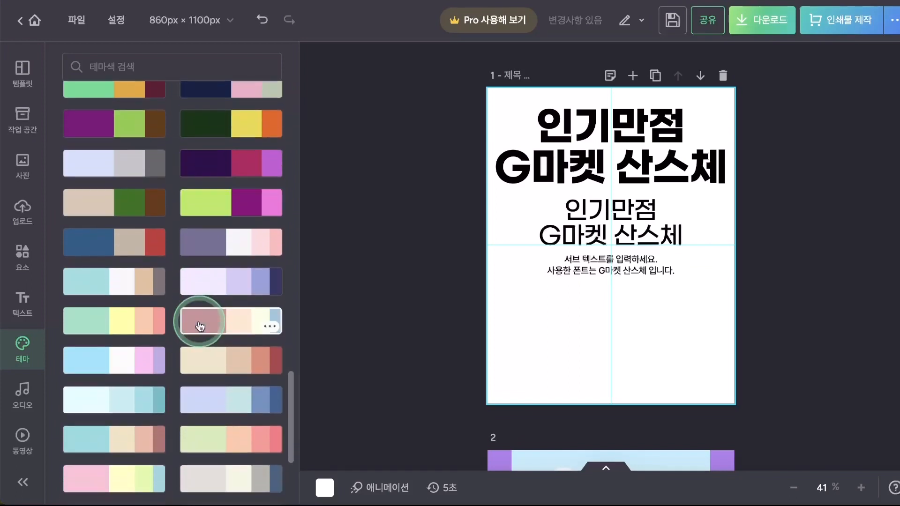
scroll(198, 321, up, 8)
scroll(200, 324, up, 12)
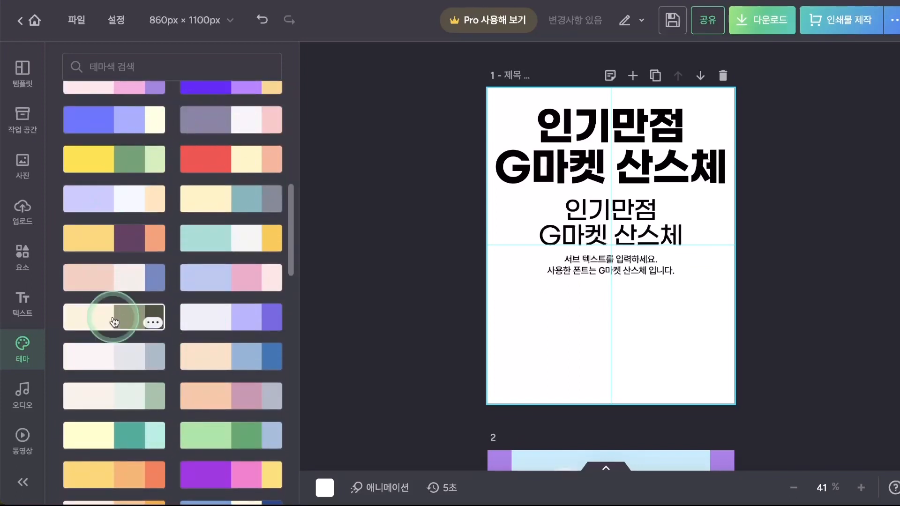
scroll(182, 375, up, 10)
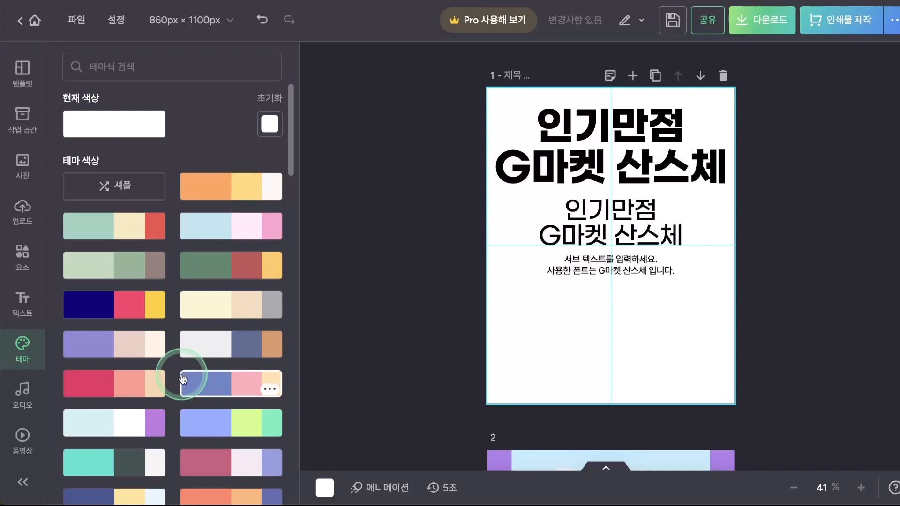
Step: Add the uploaded photo of hands holding a tray with a lemon pitcher and oranges from folder 1 to the first page
scroll(542, 353, down, 2)
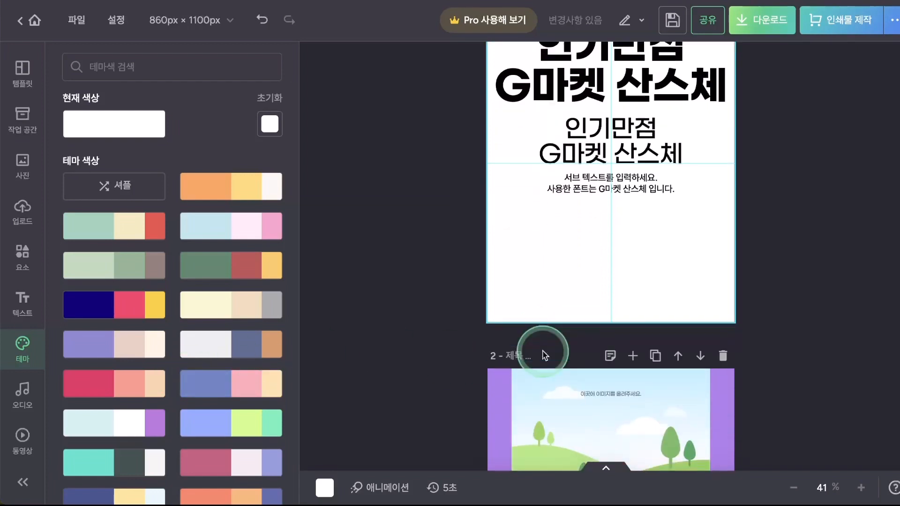
click(23, 208)
click(189, 298)
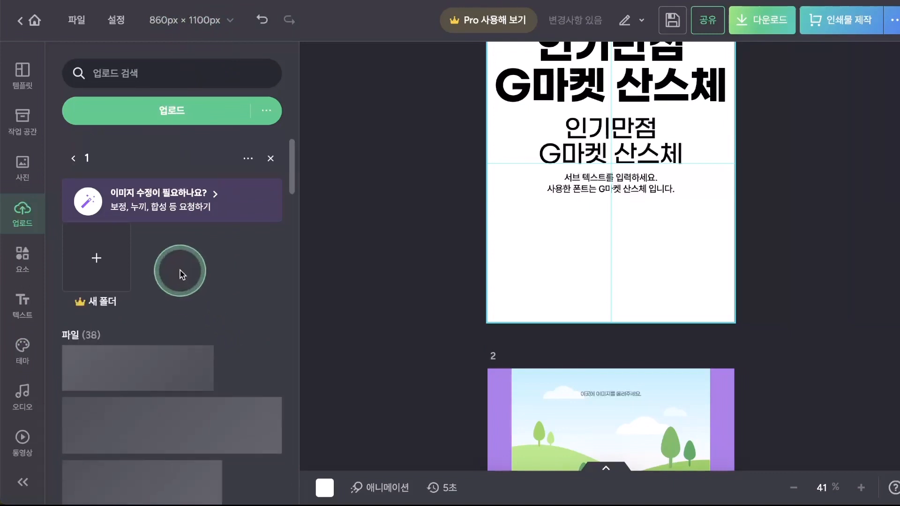
click(547, 365)
scroll(547, 365, down, 3)
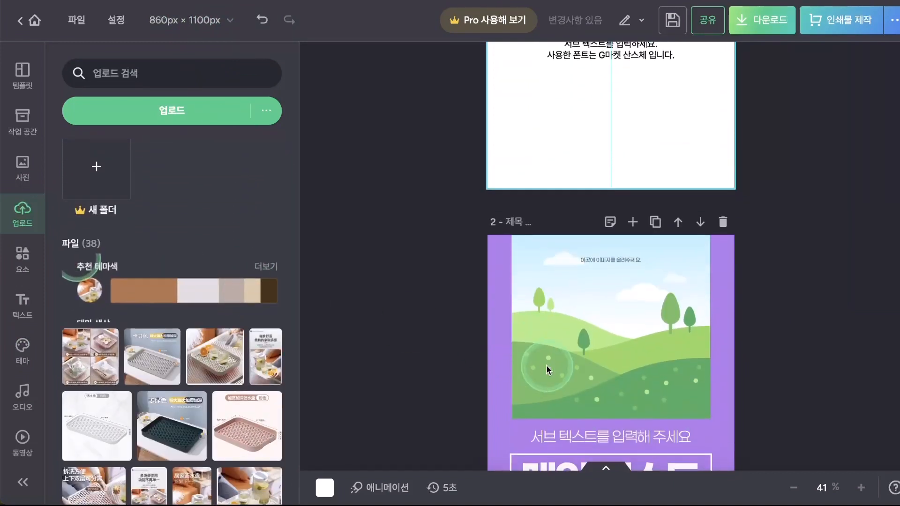
scroll(547, 365, up, 4)
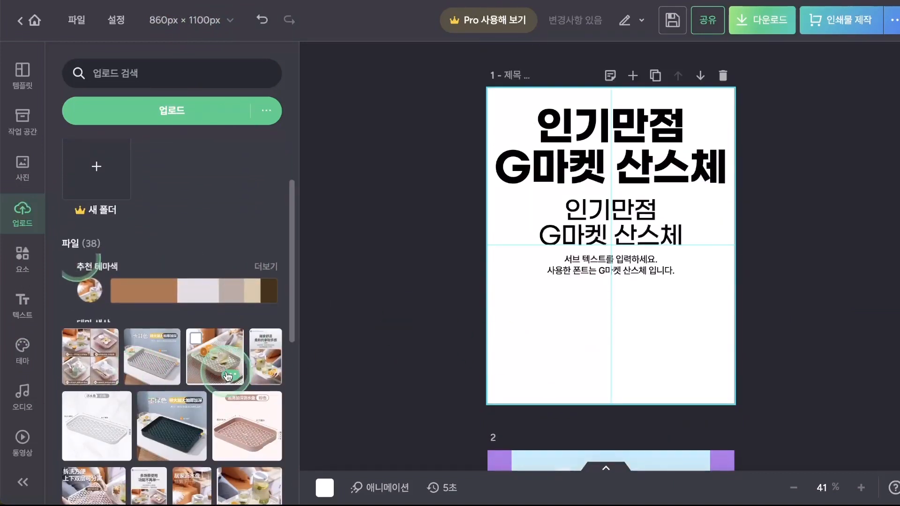
scroll(228, 377, down, 3)
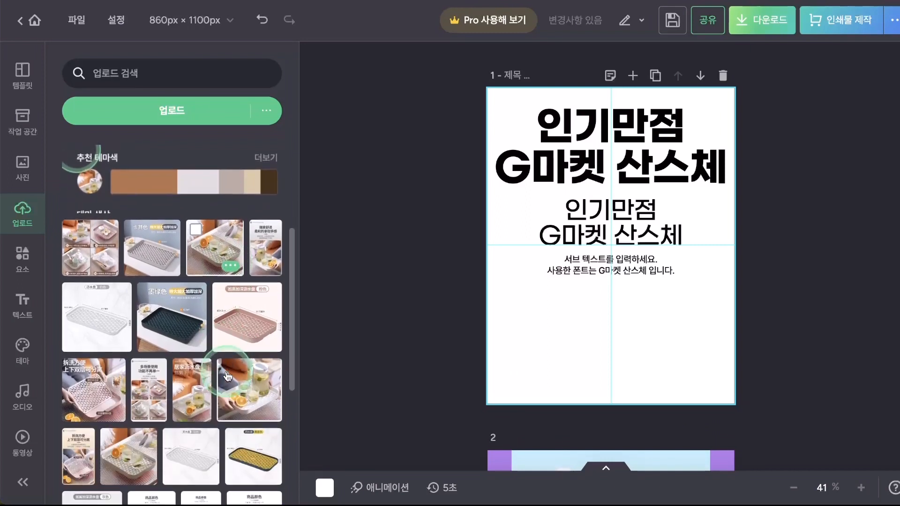
click(256, 391)
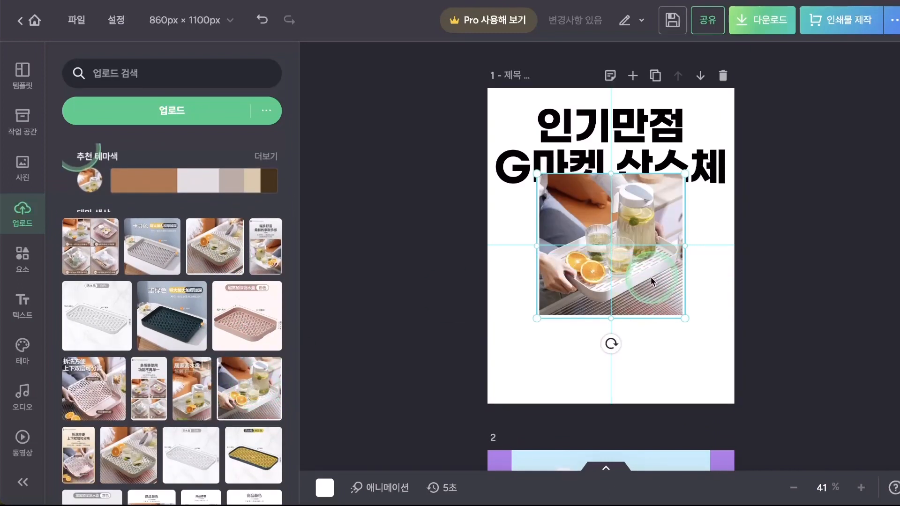
drag(651, 282, 651, 240)
key(ctrl+z)
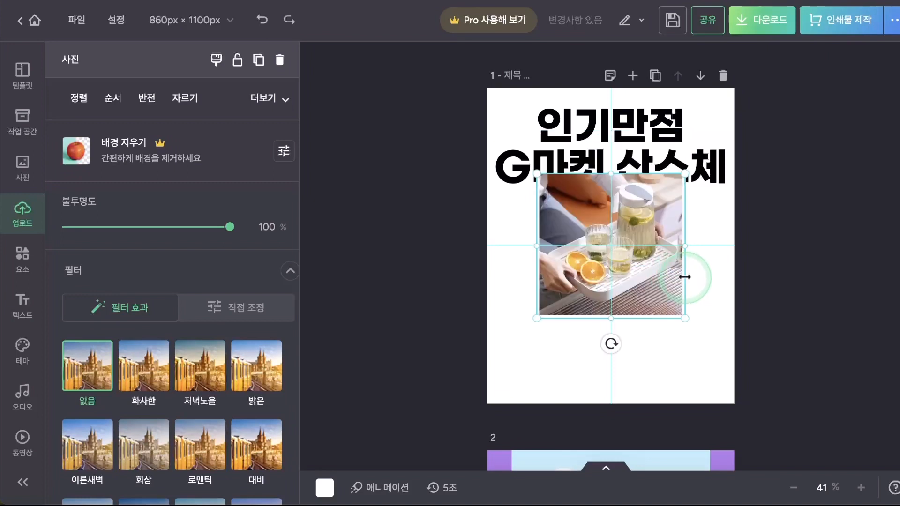
Step: Look up the recommended theme colours for the tray photo on the first page
scroll(684, 312, down, 3)
click(612, 248)
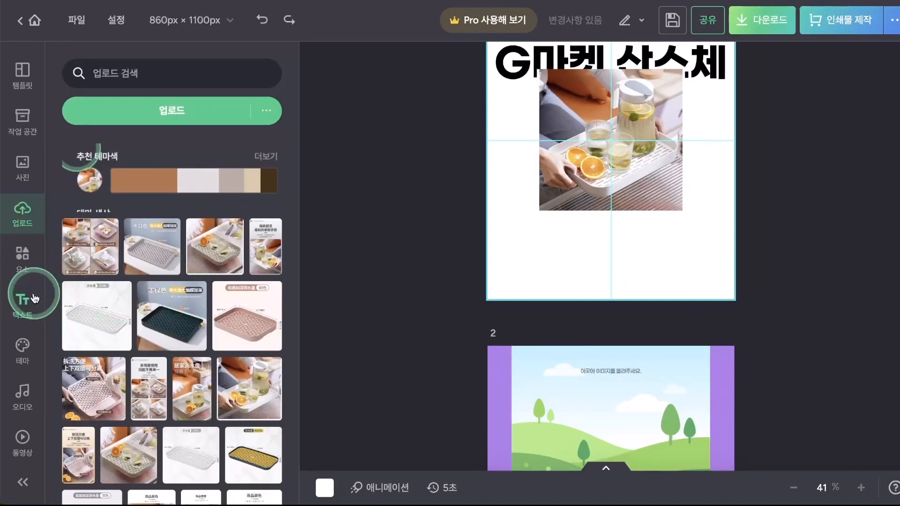
click(23, 353)
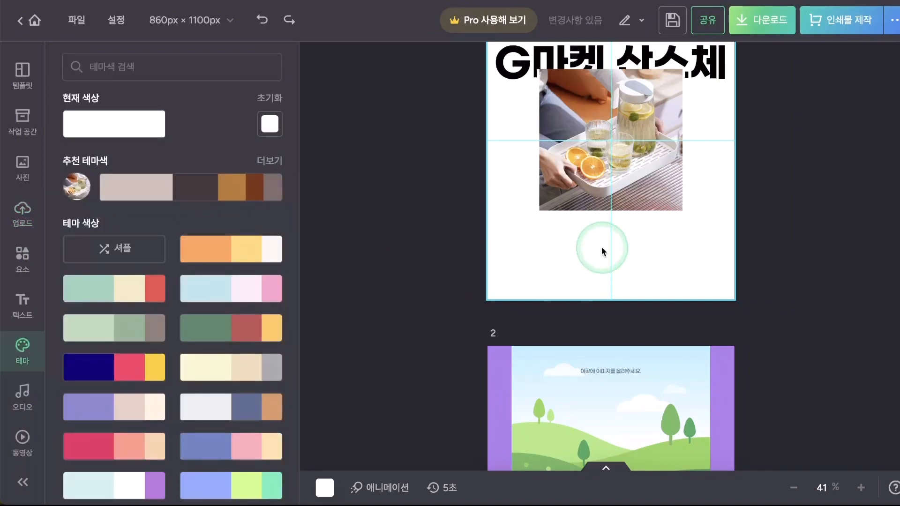
scroll(598, 262, up, 3)
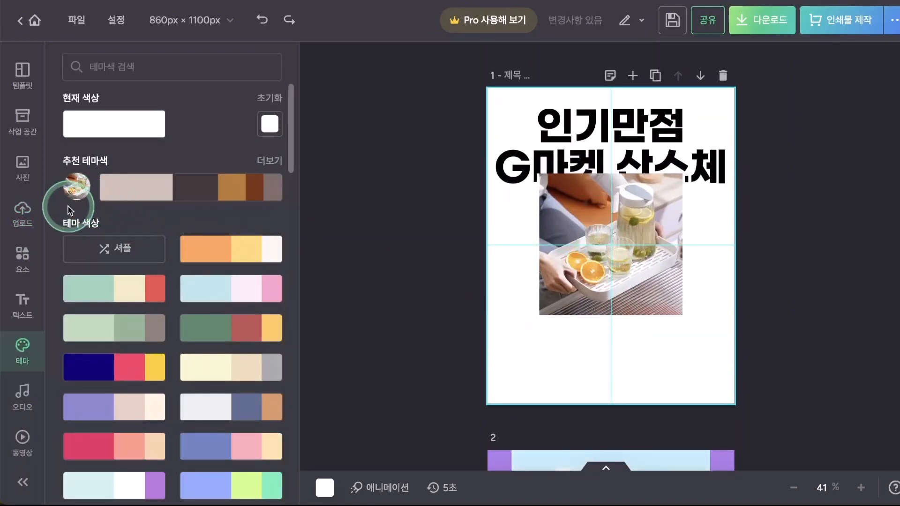
click(578, 284)
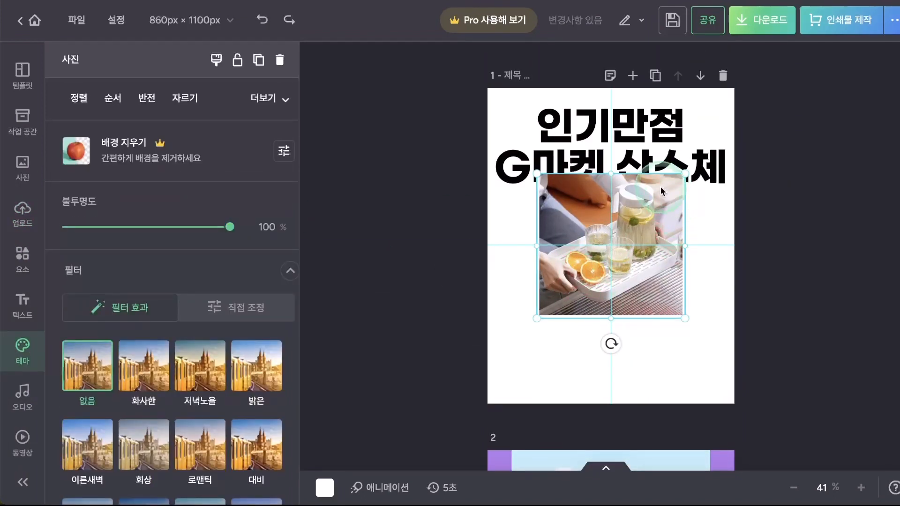
click(449, 263)
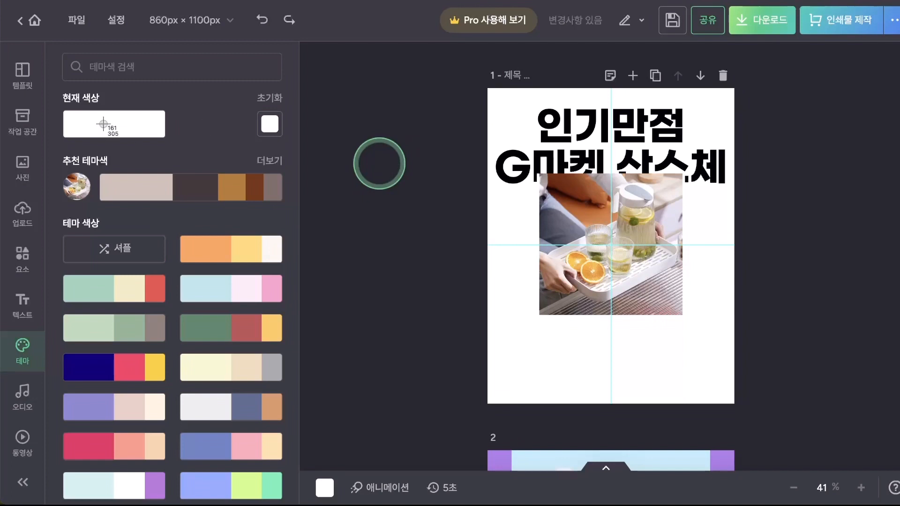
Step: Capture the recommended theme colour strip as a screenshot, paste it onto the first page and discard the capture preview
drag(52, 151, 291, 214)
click(862, 482)
click(682, 369)
key(super+v)
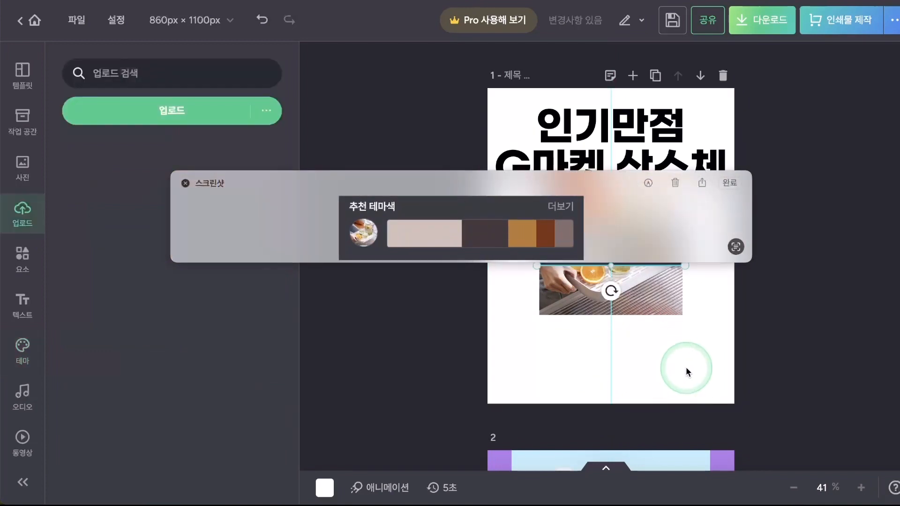
click(675, 184)
Step: Move the pasted colour strip to the bottom edge of the first page and enlarge it to the full page width
drag(635, 266, 669, 357)
drag(622, 378, 678, 373)
mouse_move(743, 353)
mouse_down()
mouse_move(732, 349)
mouse_move(739, 346)
mouse_up()
click(653, 370)
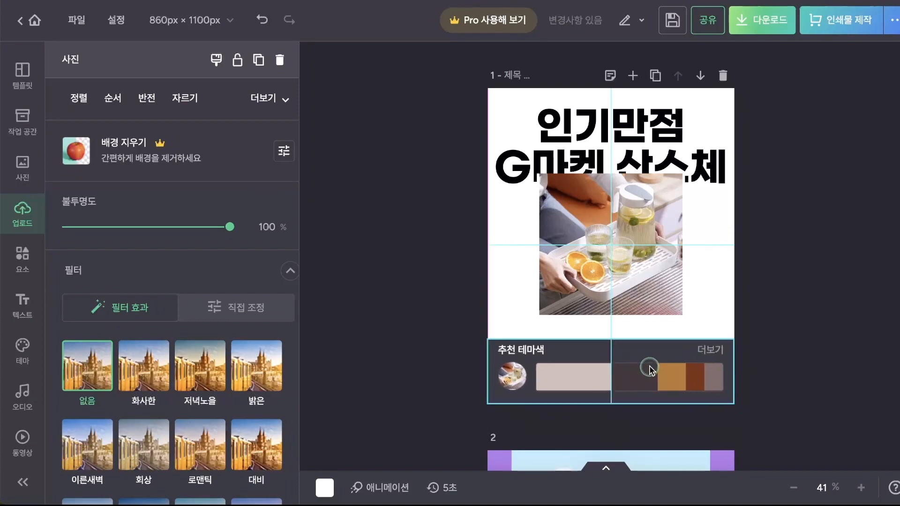
click(816, 287)
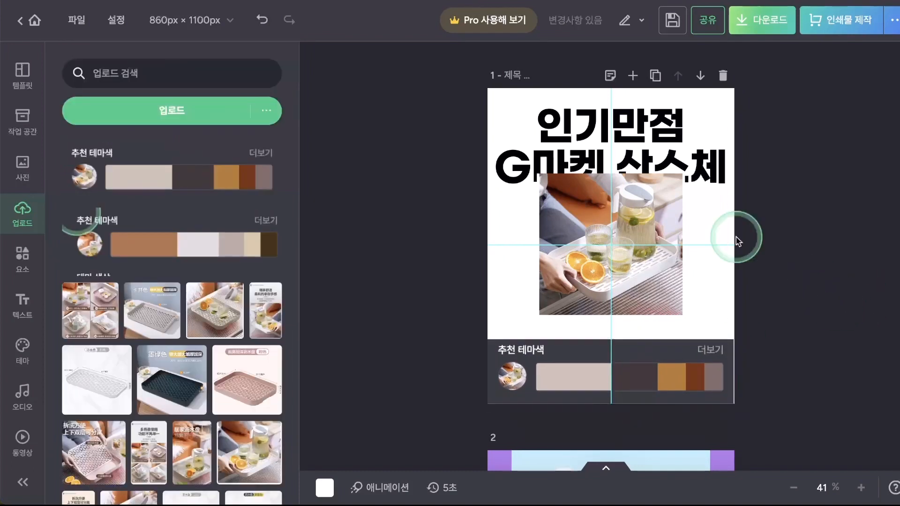
Step: Delete the product photo covering the texts on the first page
click(651, 275)
key(Delete)
click(650, 292)
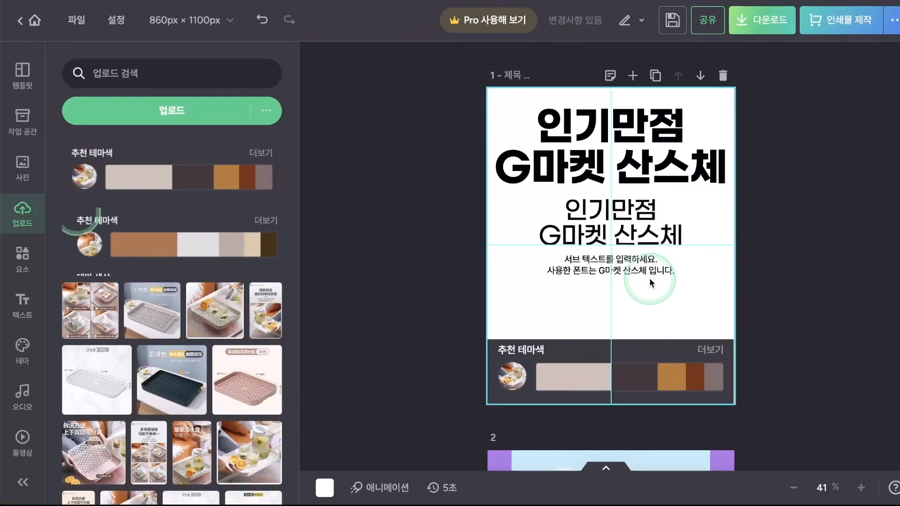
Step: Select the heading, its smaller copy and the sub text together and move them slightly up to free space below
drag(739, 169, 679, 254)
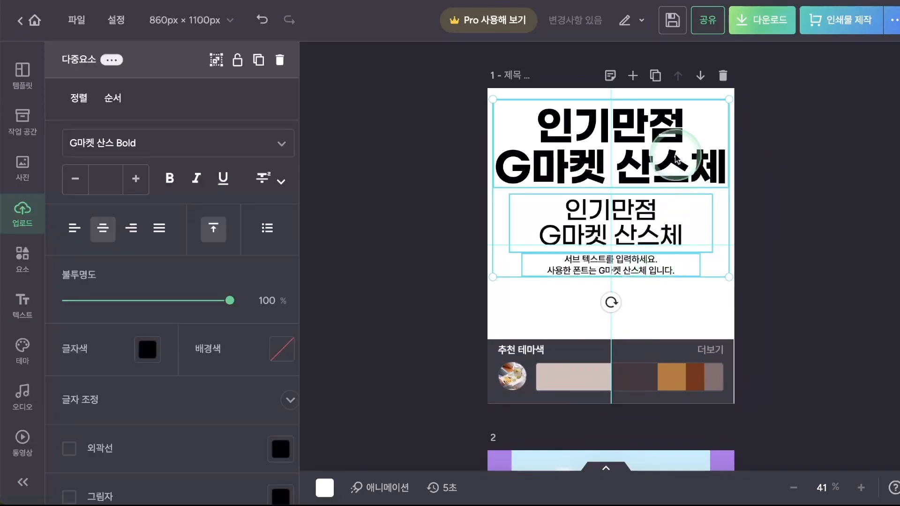
drag(671, 187, 671, 175)
click(686, 295)
click(594, 396)
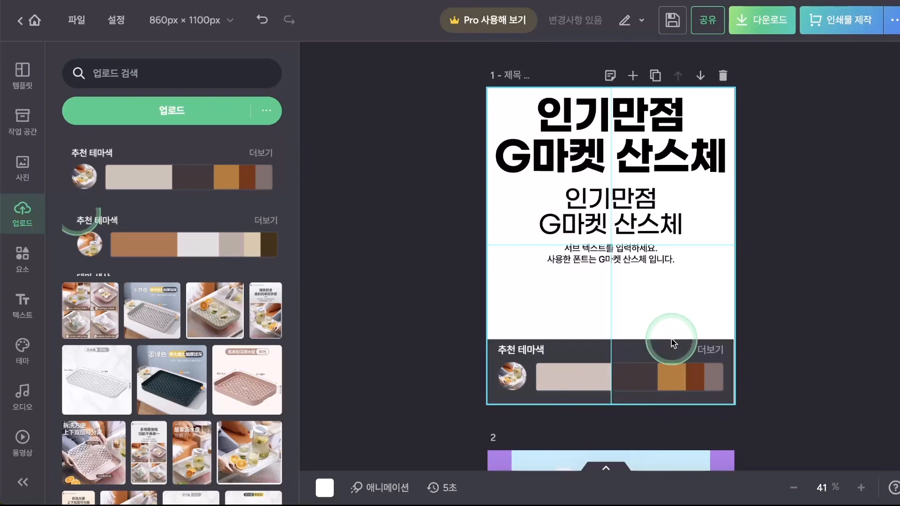
Step: Add a basic square shape to the first page
scroll(666, 390, down, 1)
scroll(680, 364, down, 2)
scroll(677, 364, up, 3)
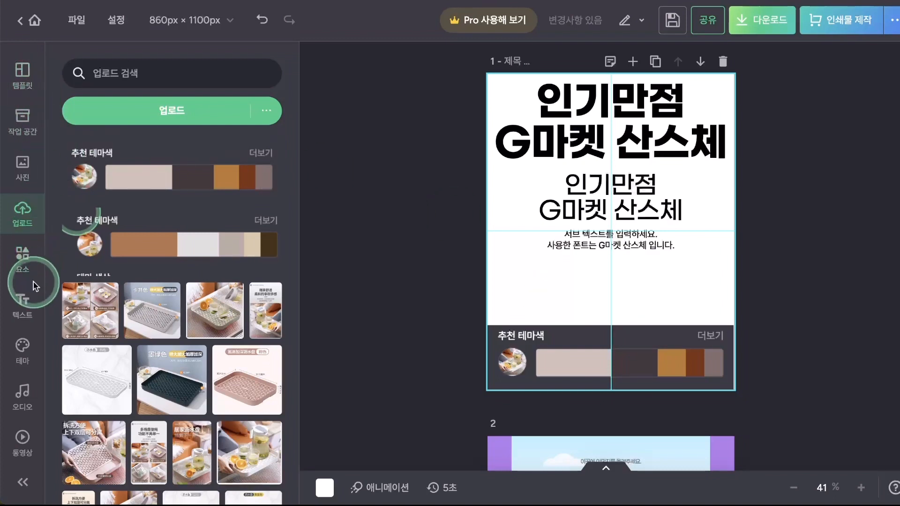
click(22, 261)
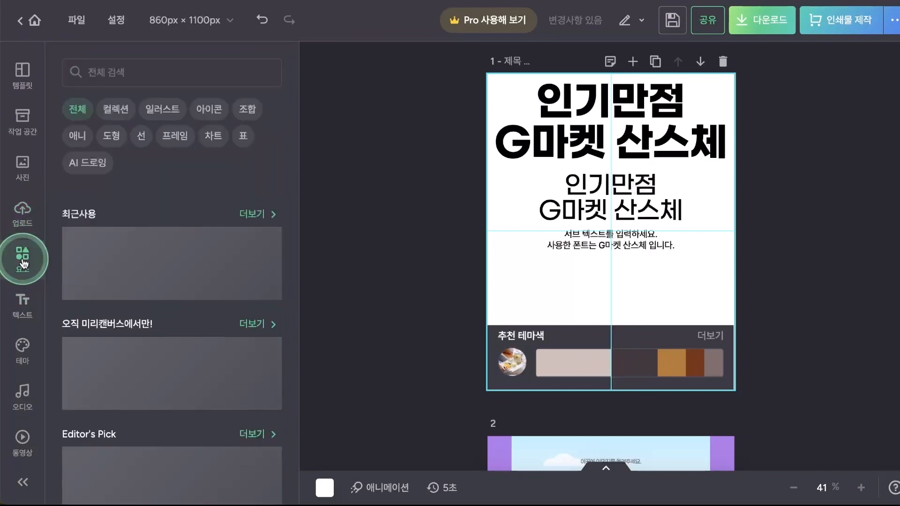
click(111, 137)
click(114, 371)
click(163, 372)
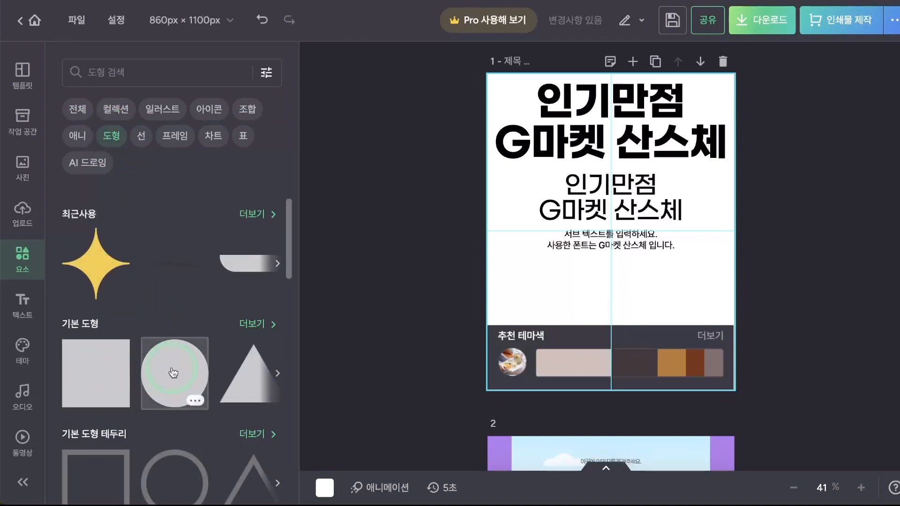
click(84, 373)
Step: Shrink the square, place it under the sub text and duplicate it to form a row of three squares
drag(686, 160, 638, 205)
drag(598, 243, 687, 306)
key(ctrl+z)
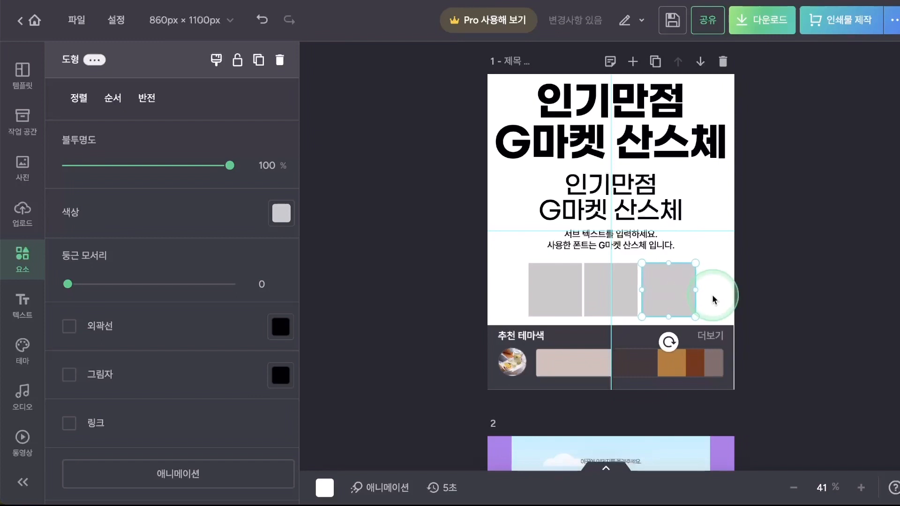
click(708, 293)
Step: Colour the first square #D1C2B8 by sampling the light beige of the pasted colour strip with the eyedropper
click(558, 285)
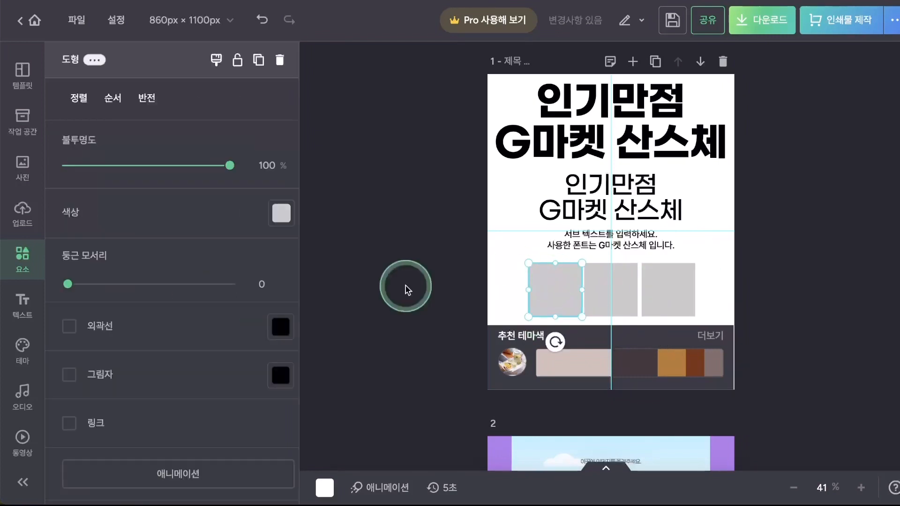
click(275, 217)
click(470, 456)
click(566, 365)
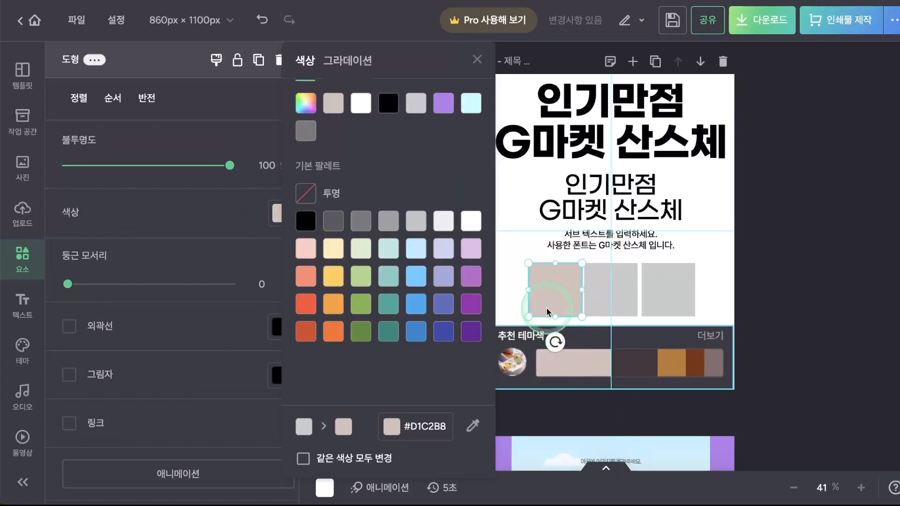
Step: Colour the middle square with the dark brown sampled from the pasted colour strip
click(604, 308)
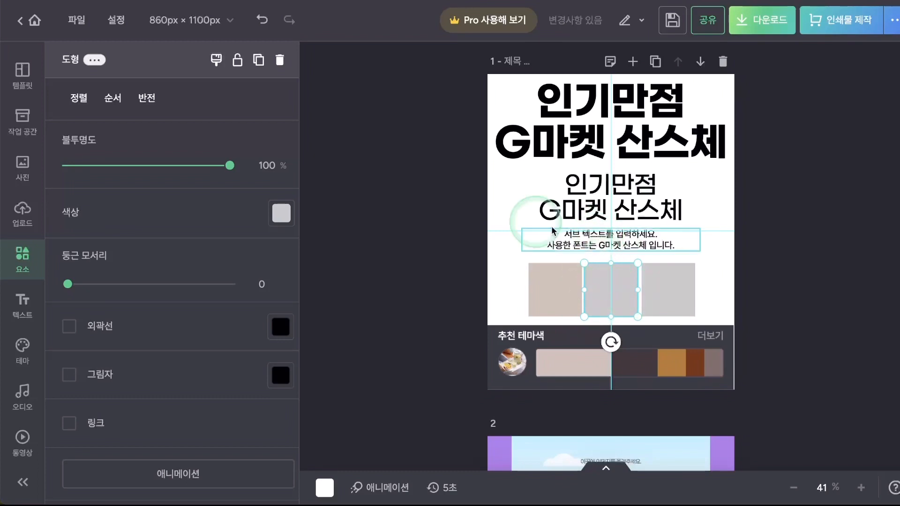
click(281, 213)
click(473, 455)
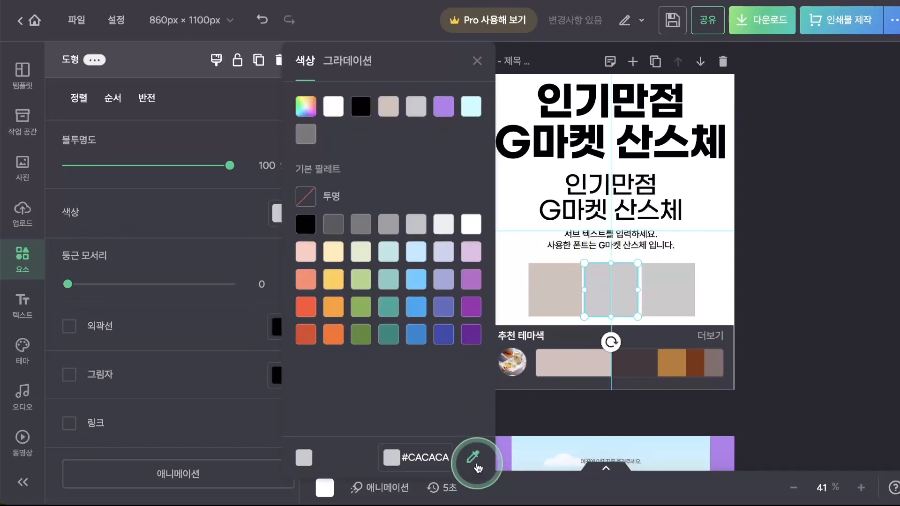
click(632, 365)
Step: Colour the third square #B97A2F by sampling the ochre of the pasted colour strip
click(673, 302)
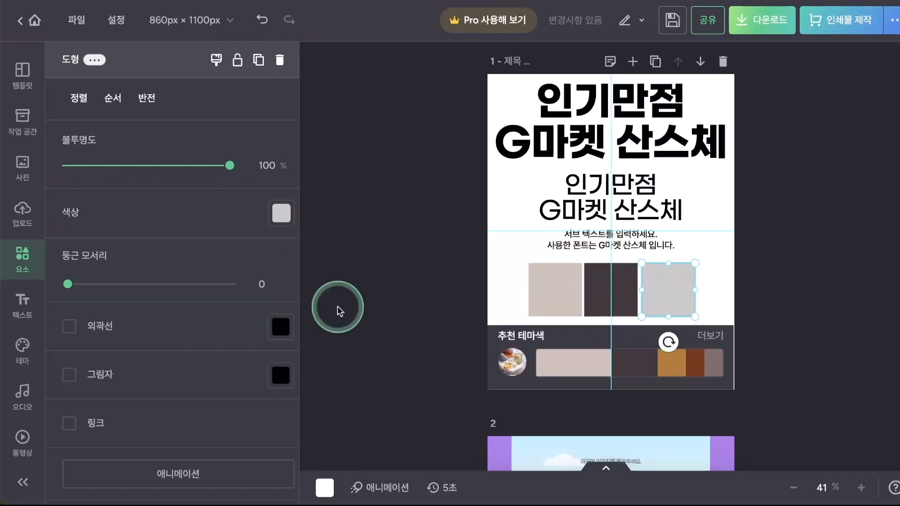
click(281, 212)
click(473, 456)
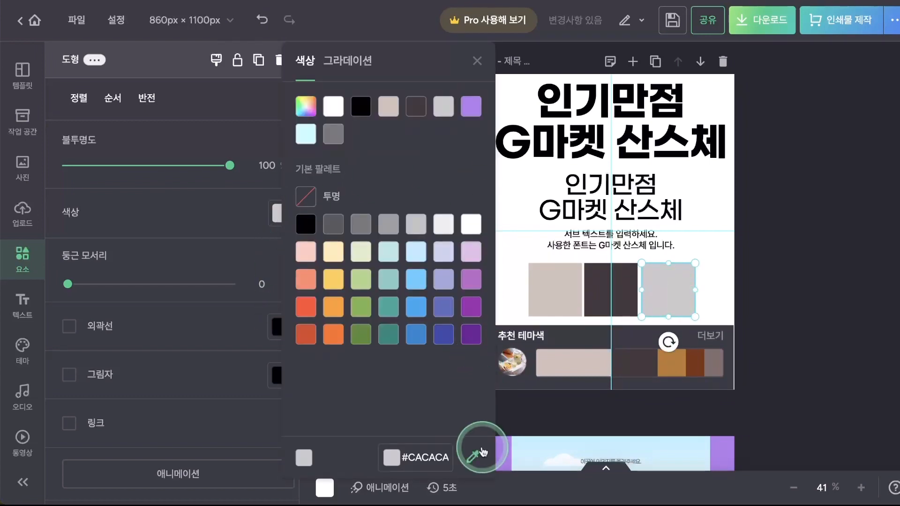
click(670, 369)
click(754, 261)
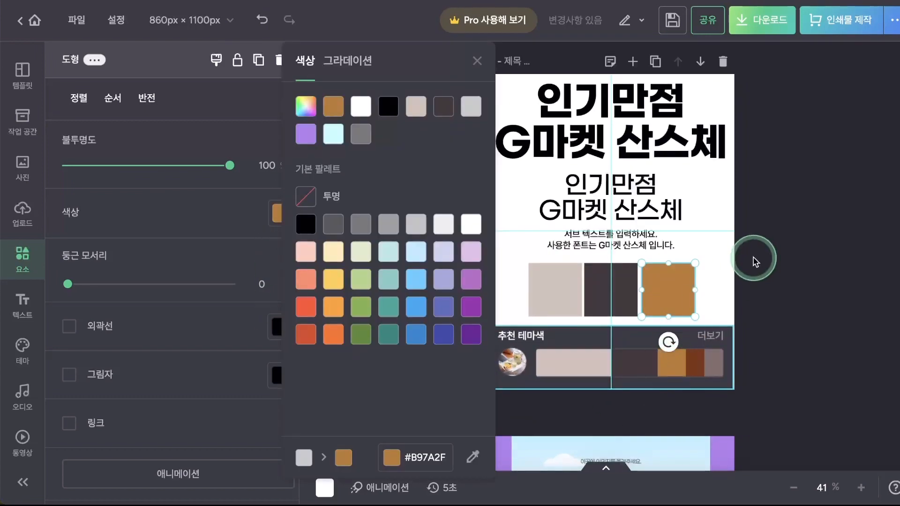
Step: Brighten the third square's colour to the vivid orange #FF8B00 with the custom colour picker
click(727, 283)
click(561, 286)
click(690, 293)
scroll(690, 294, down, 1)
click(282, 215)
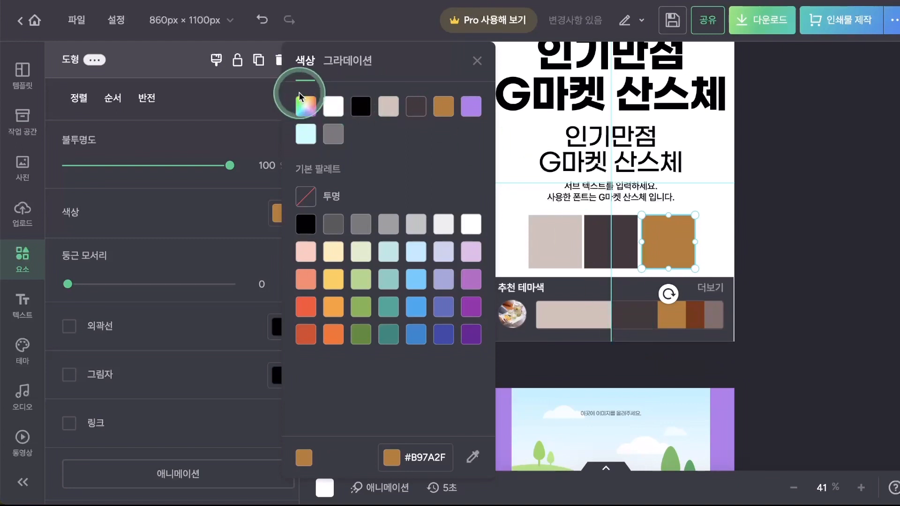
click(305, 110)
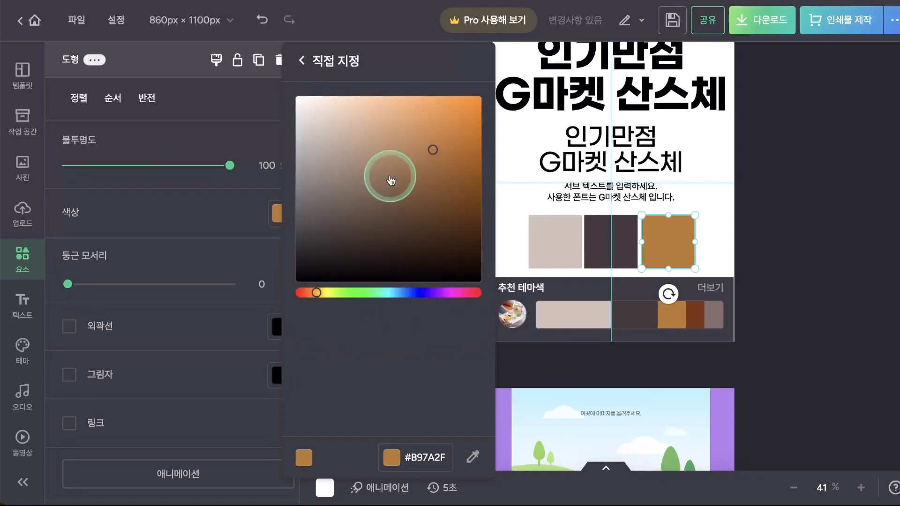
mouse_move(434, 152)
mouse_down()
mouse_move(460, 151)
mouse_move(494, 123)
mouse_up()
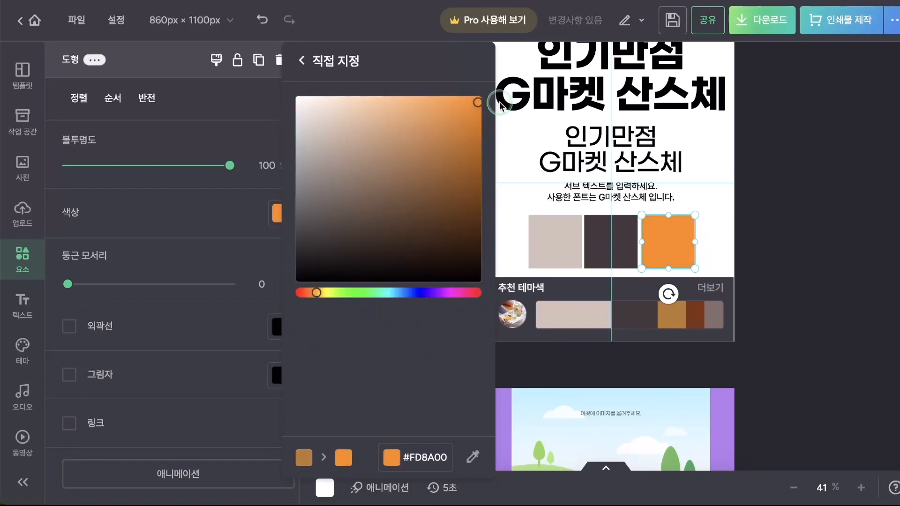
mouse_move(443, 138)
mouse_down()
mouse_move(434, 141)
mouse_move(478, 96)
mouse_move(428, 88)
mouse_move(485, 83)
mouse_move(355, 85)
mouse_move(482, 74)
mouse_up()
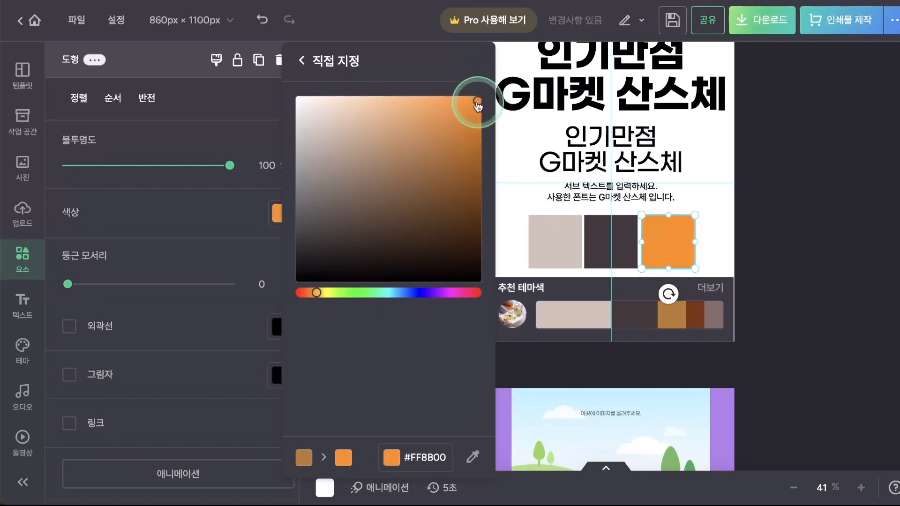
click(768, 229)
Step: Lighten the first square's colour to the pale peach #F4DBCA with the custom colour picker
click(551, 237)
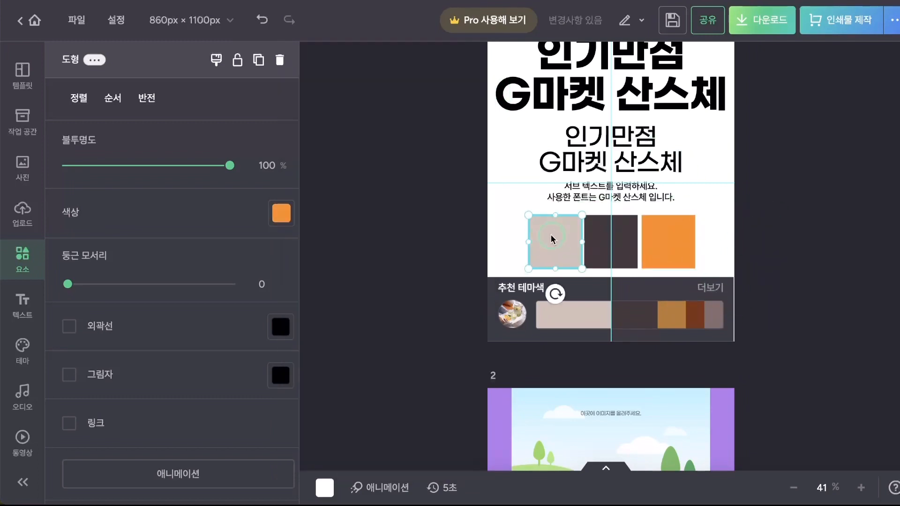
click(282, 214)
click(307, 114)
click(333, 121)
click(336, 112)
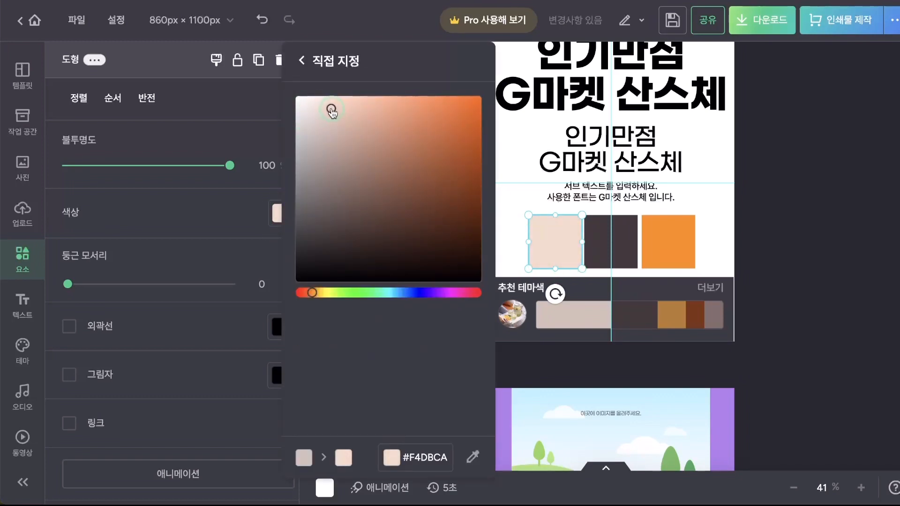
click(764, 237)
click(780, 245)
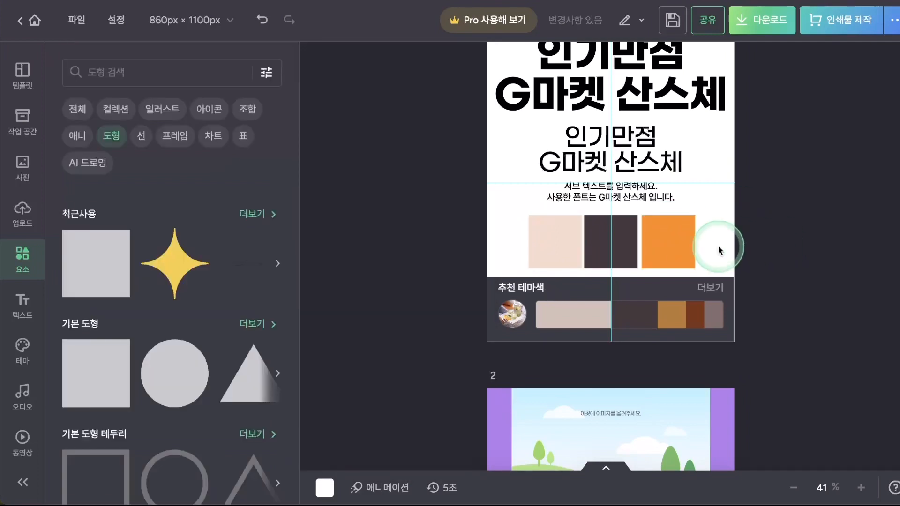
click(567, 288)
click(619, 288)
click(665, 285)
click(756, 283)
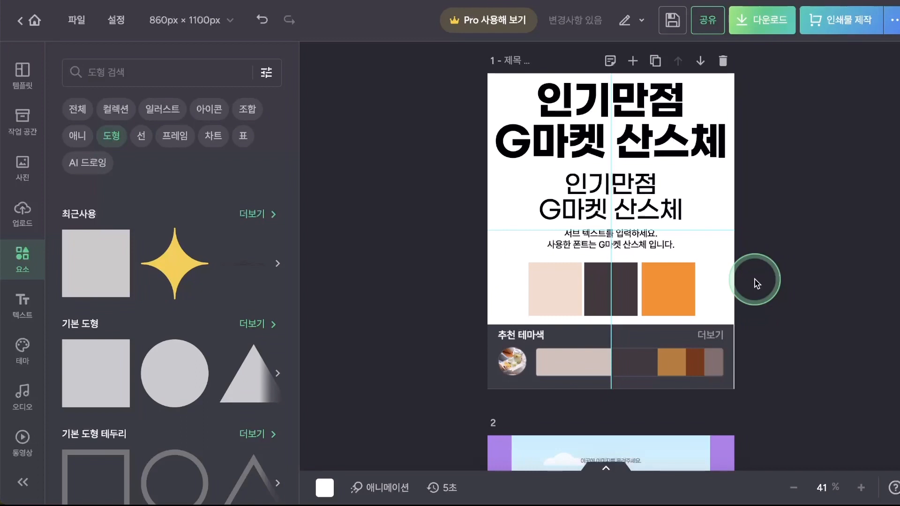
scroll(755, 280, down, 2)
scroll(725, 221, up, 2)
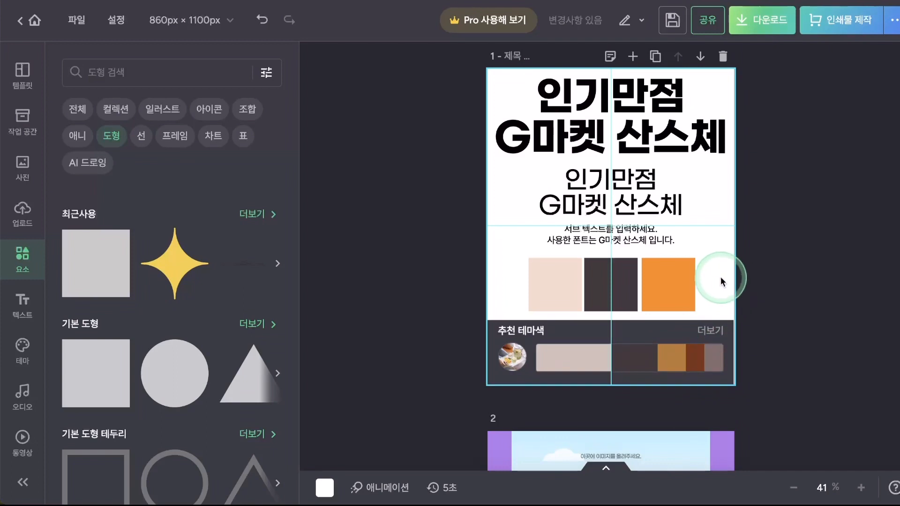
Step: Add the uploaded photo of the beige tray with glasses and orange slices to the second page
scroll(721, 277, down, 6)
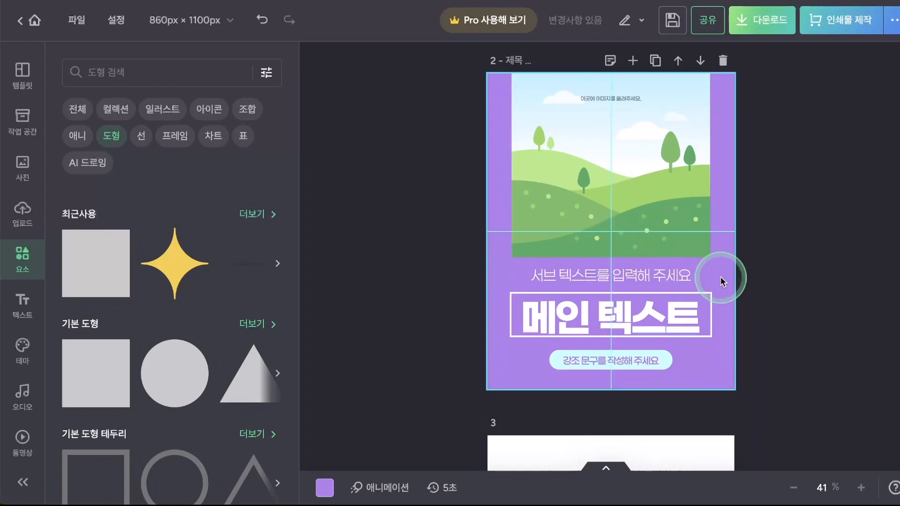
mouse_move(663, 170)
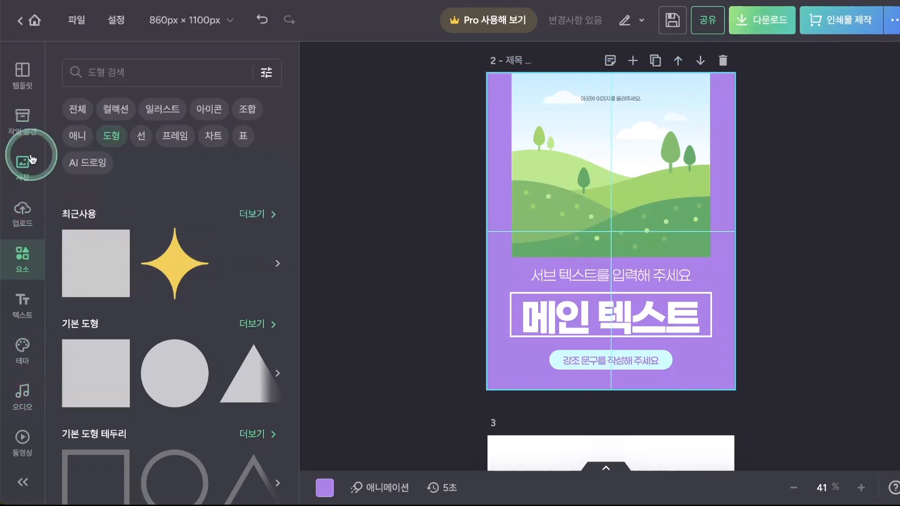
click(24, 220)
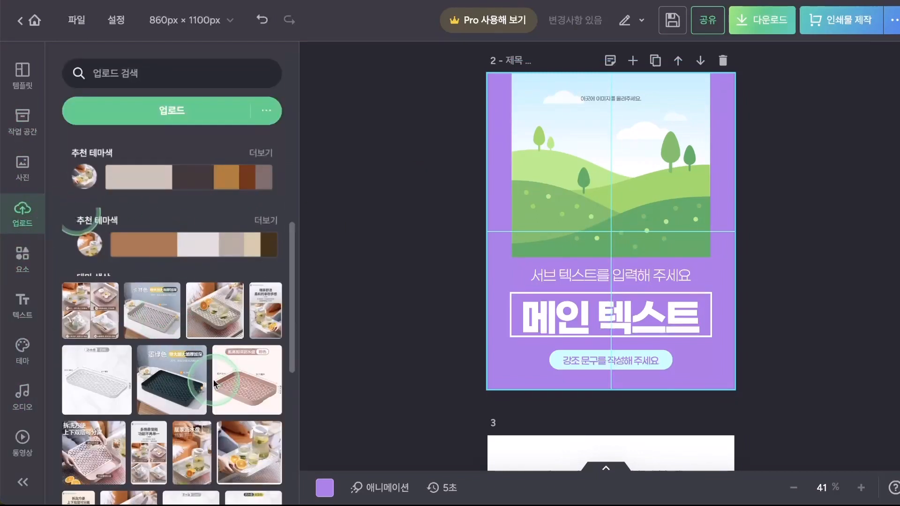
click(215, 323)
click(612, 254)
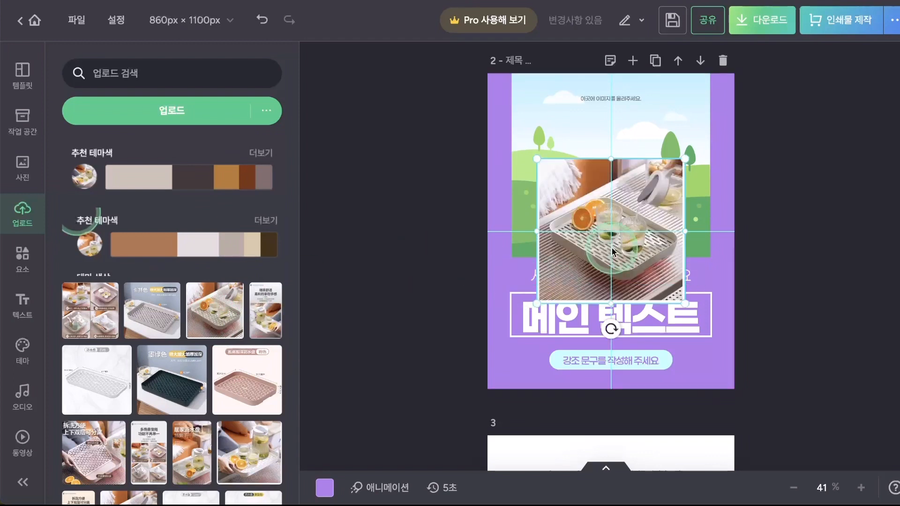
Step: Undo adding the loose tray photo and select the landscape image frame on the second page
key(ctrl+z)
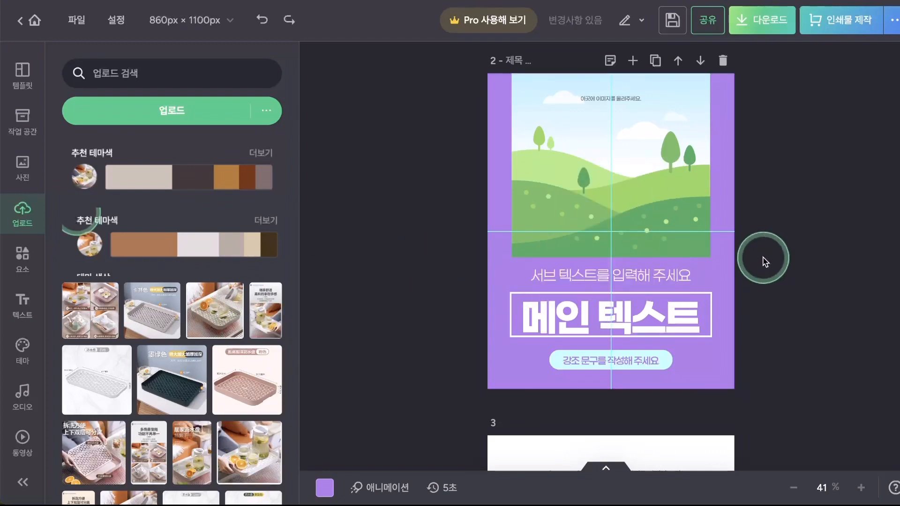
scroll(765, 261, up, 1)
click(651, 230)
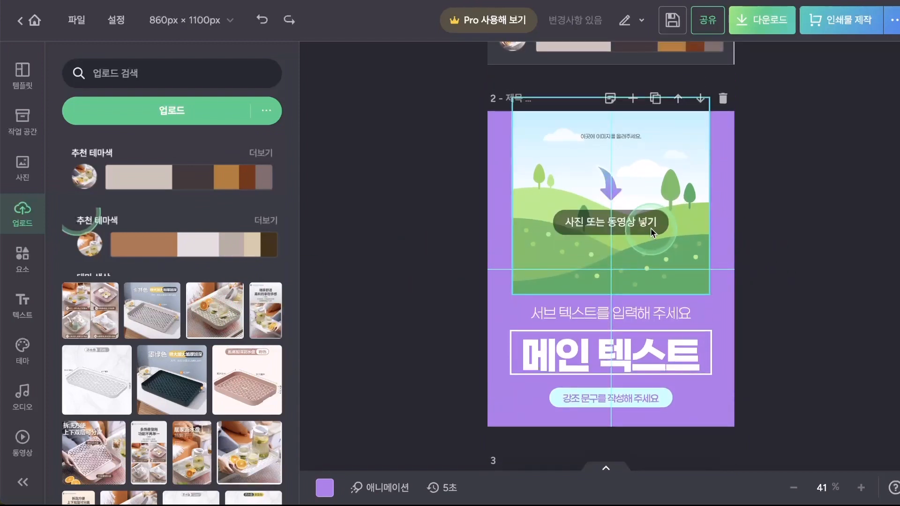
click(659, 169)
click(584, 215)
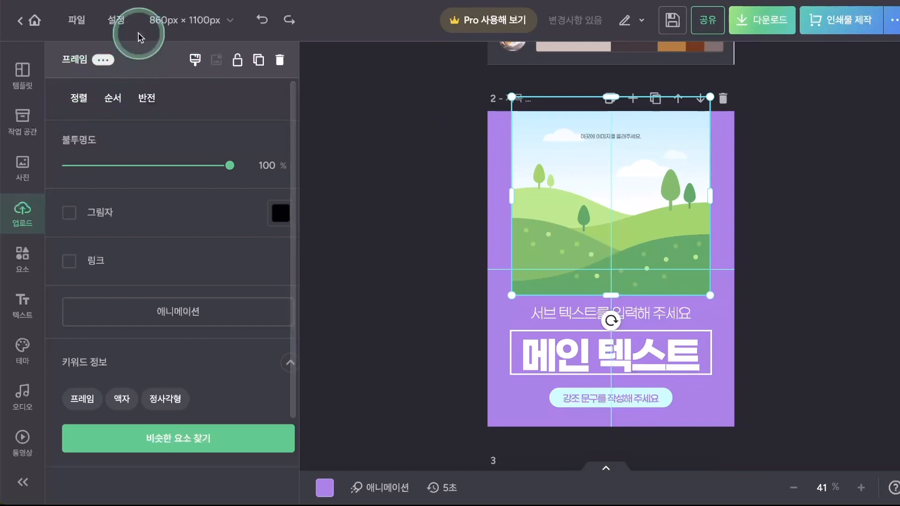
click(337, 190)
Step: Browse the frame elements and open the full 스타일 프레임 collection
click(19, 269)
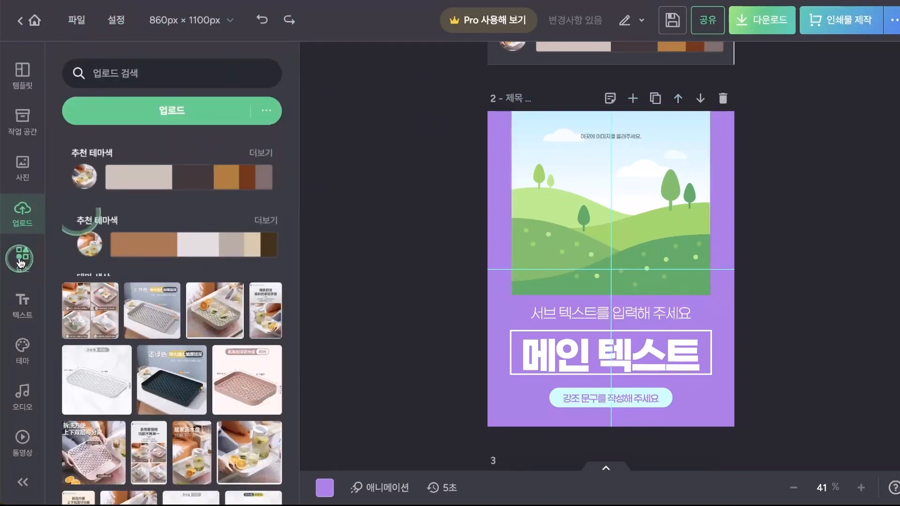
click(174, 139)
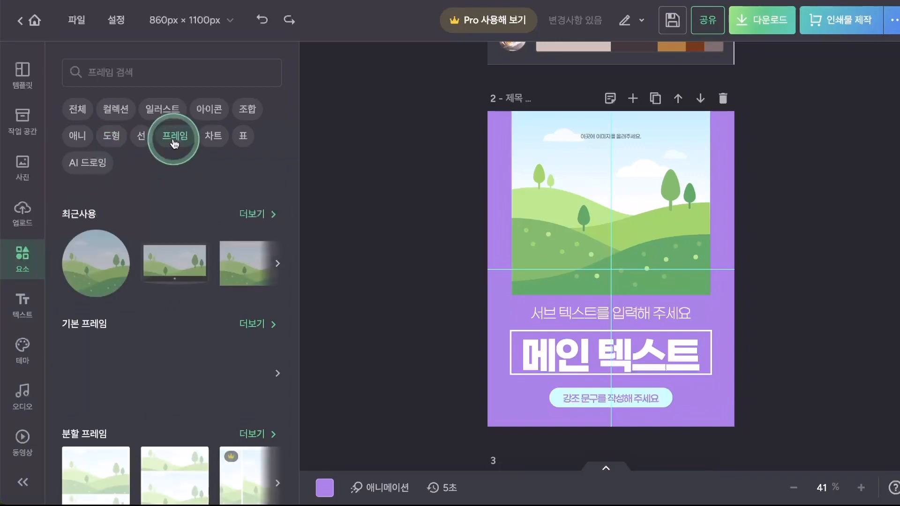
scroll(186, 290, down, 1)
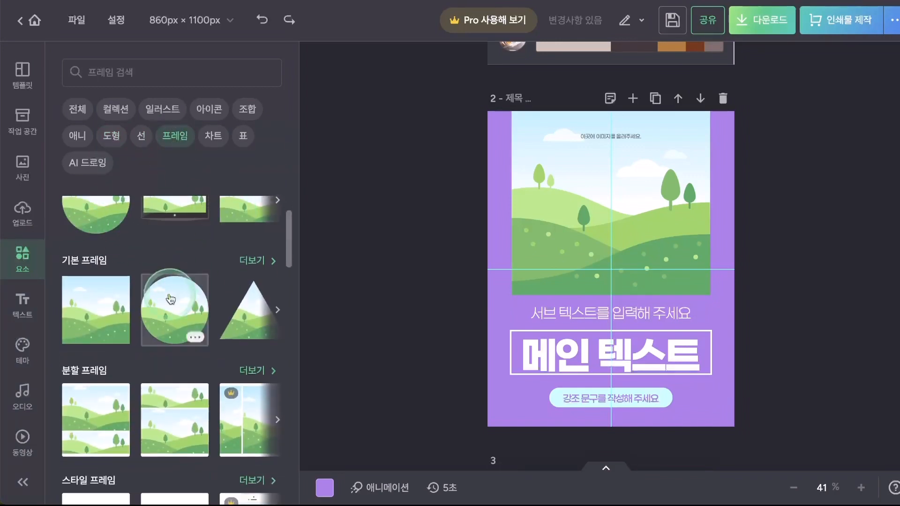
scroll(163, 376, down, 1)
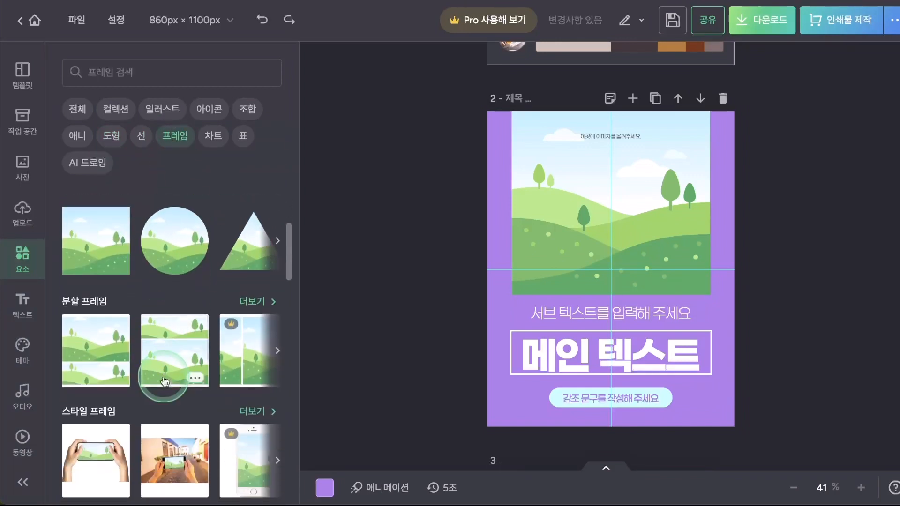
scroll(163, 380, down, 1)
click(250, 291)
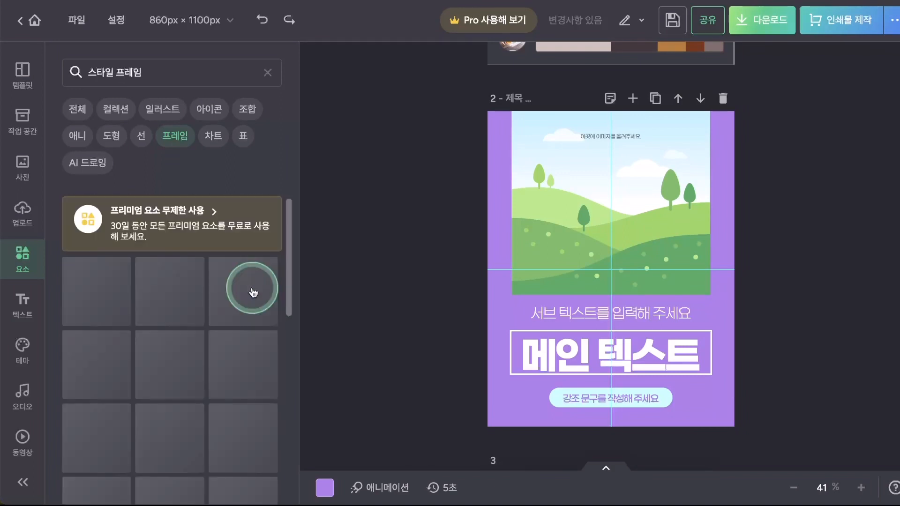
scroll(120, 331, down, 2)
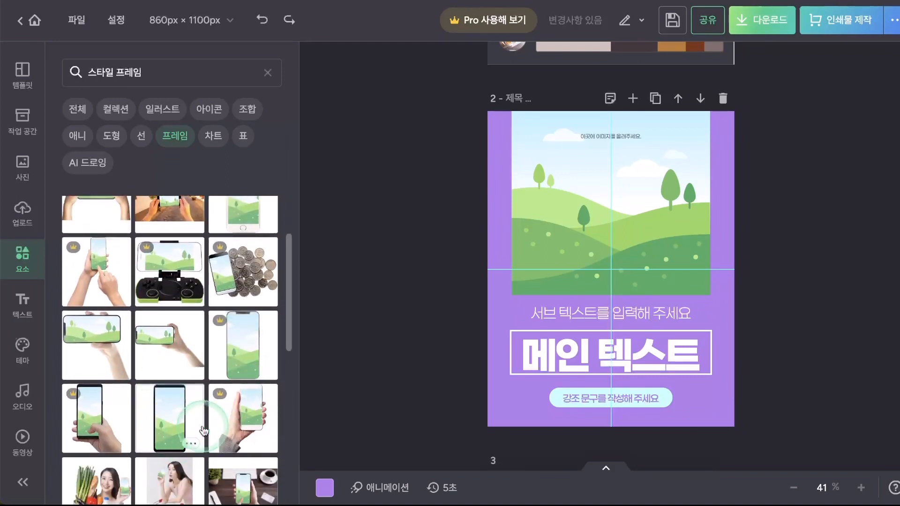
Step: Try the upright smartphone style frame on the second page, then delete it
click(174, 413)
click(778, 252)
click(638, 249)
key(Delete)
Step: Try the cream knitwear frame with a hand-held phone on the second page, delete it and clear the frame search
scroll(228, 436, down, 2)
scroll(229, 436, down, 3)
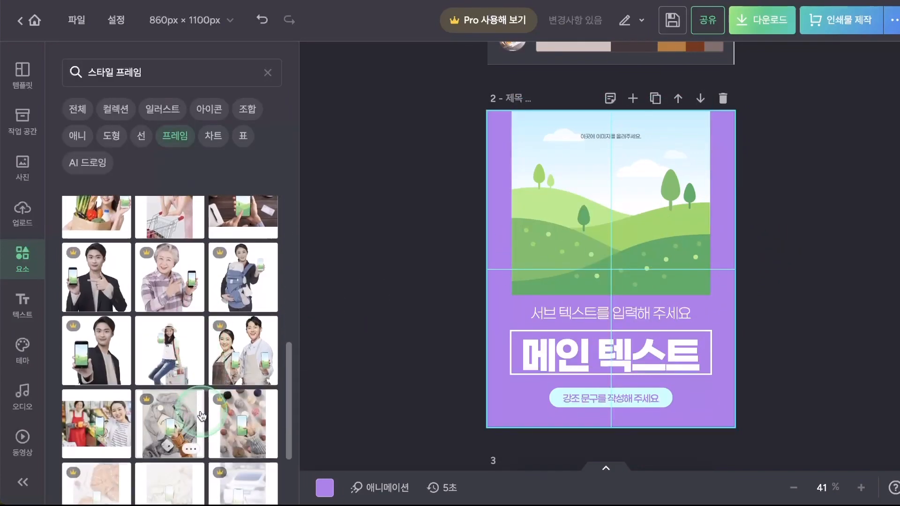
scroll(243, 373, down, 2)
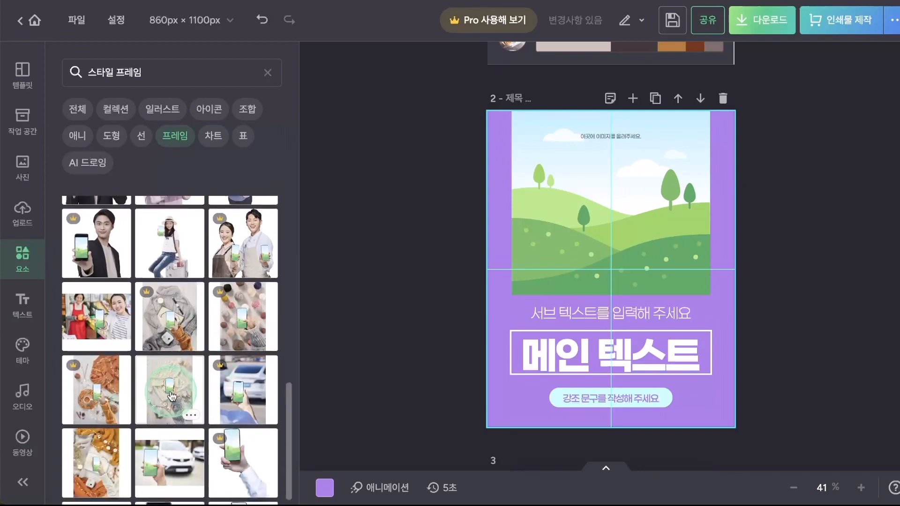
click(172, 396)
drag(680, 179, 746, 155)
click(619, 271)
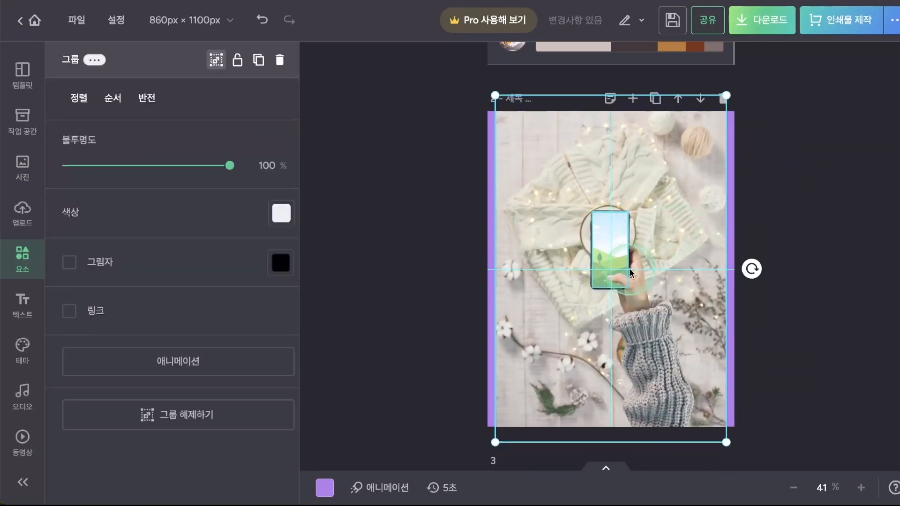
click(800, 209)
click(691, 207)
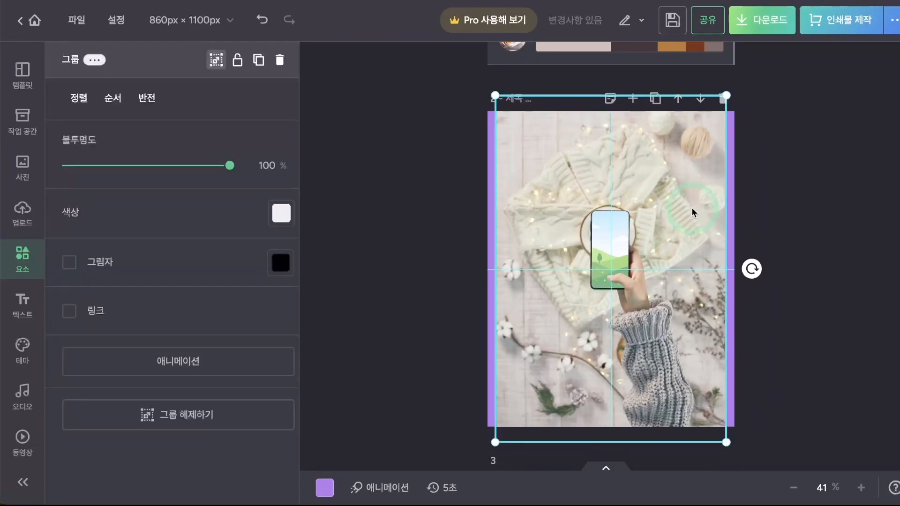
key(Delete)
scroll(215, 396, down, 3)
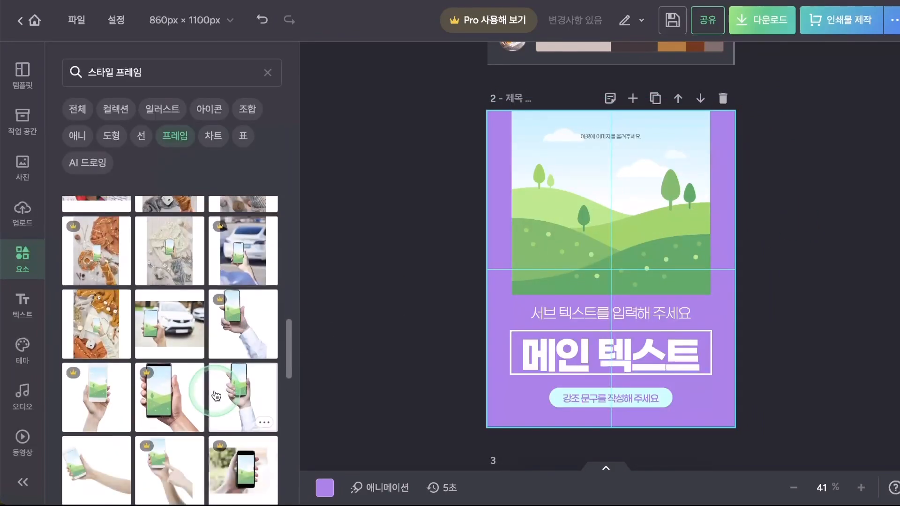
click(267, 72)
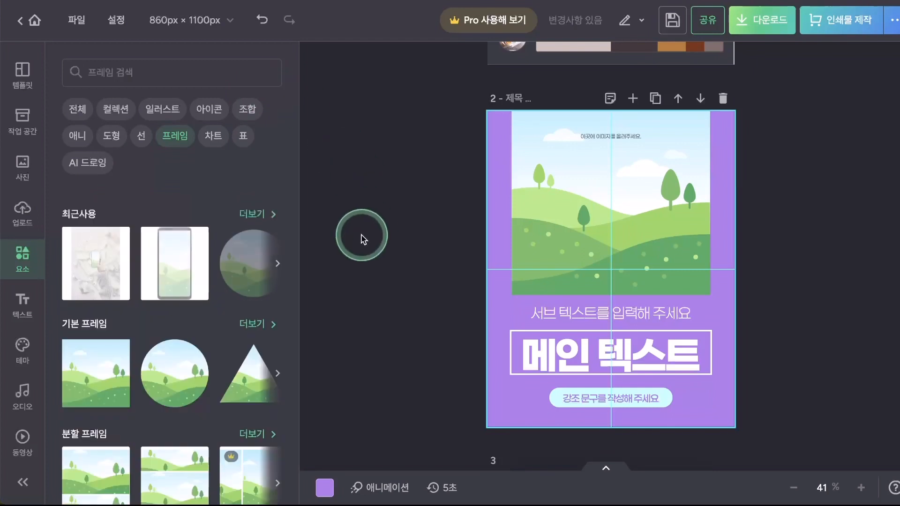
Step: Fill the second page's image frame with the uploaded photo of the beige tray with glasses and orange slices
click(21, 212)
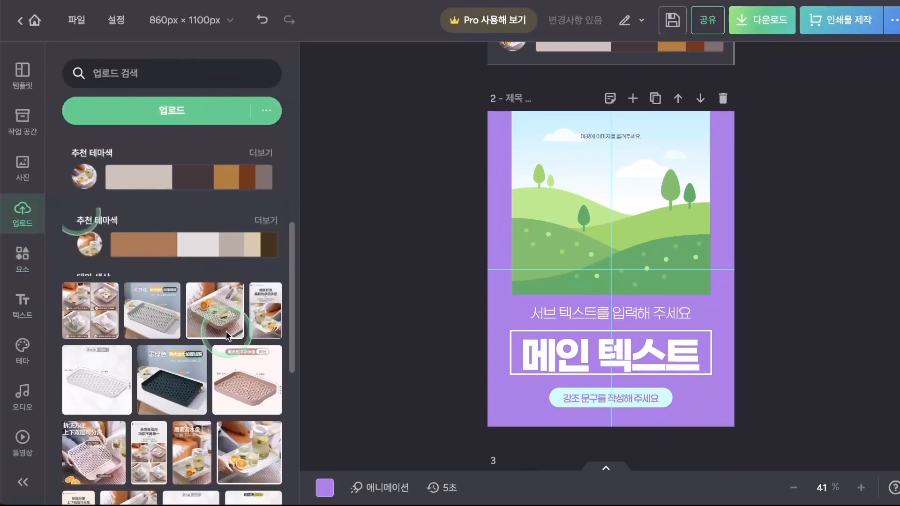
click(215, 314)
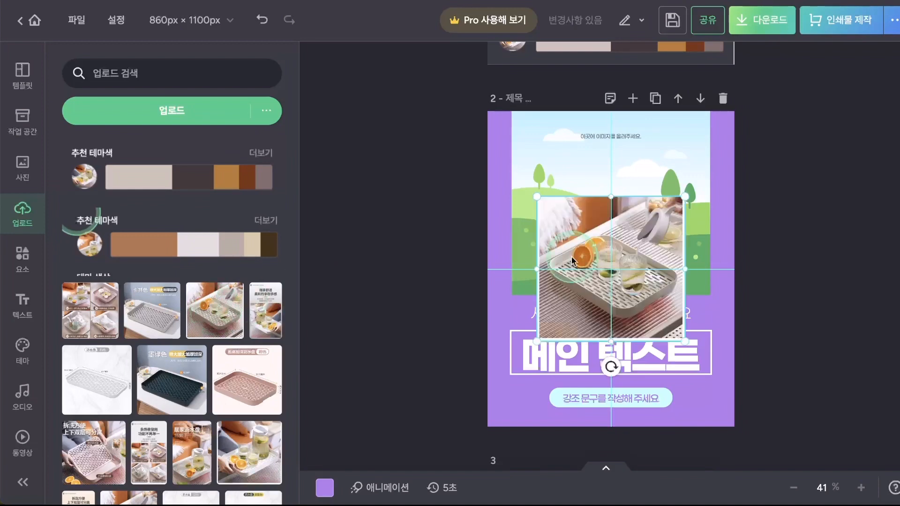
drag(641, 246, 657, 221)
click(769, 212)
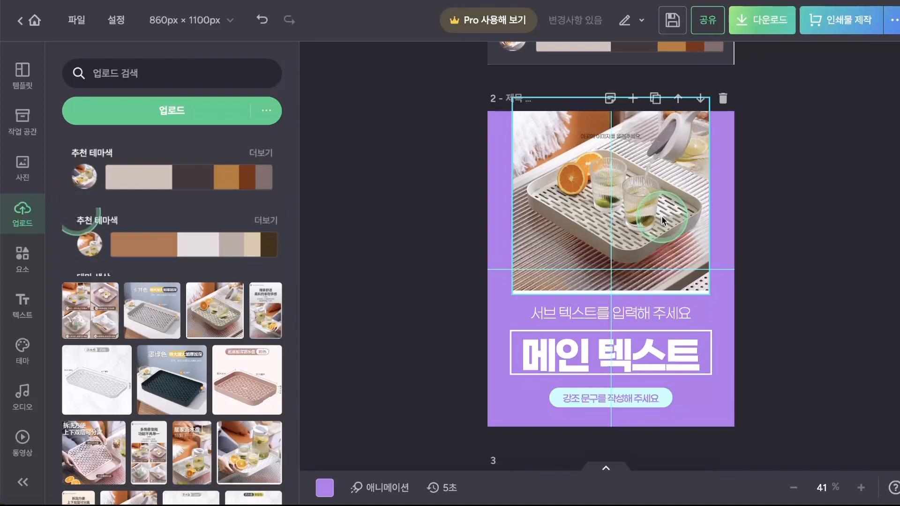
Step: Try enlarging the filled image frame on the second page and undo the change
click(662, 220)
drag(714, 295, 743, 325)
key(ctrl+z)
key(ctrl+z)
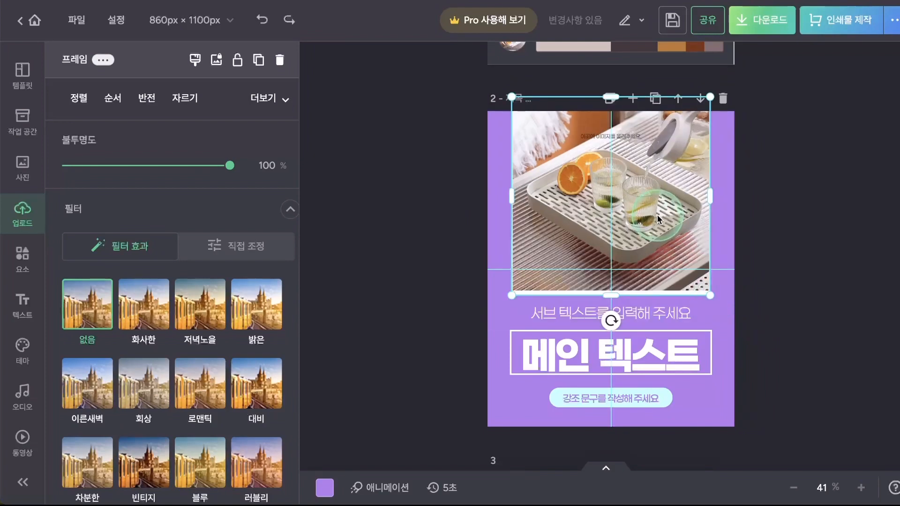
Step: Try enlarging the tray photo inside its frame and shifting it to the right, then undo the cropping
double_click(658, 217)
drag(716, 285, 775, 343)
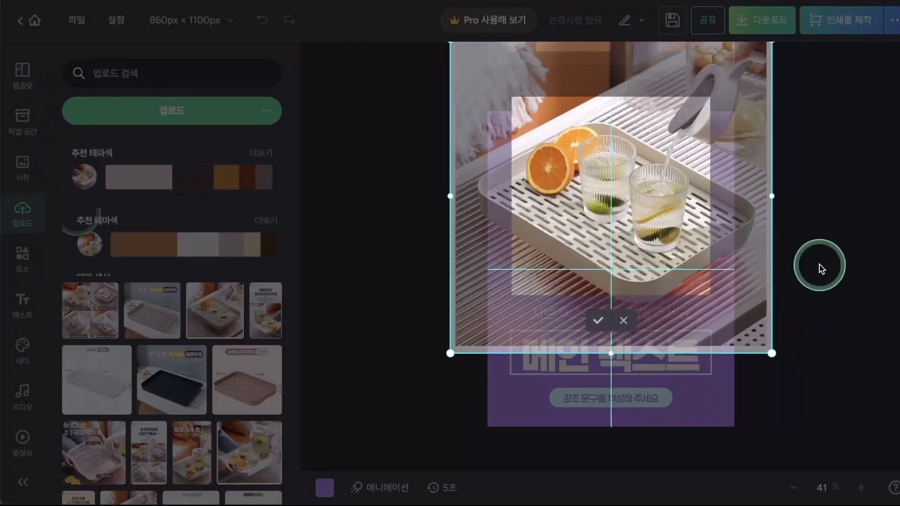
click(820, 270)
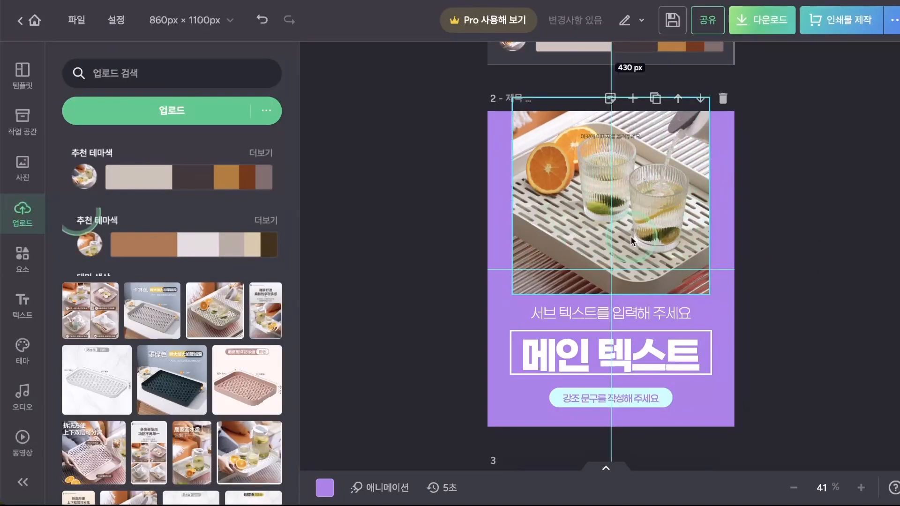
double_click(670, 187)
drag(628, 220, 689, 209)
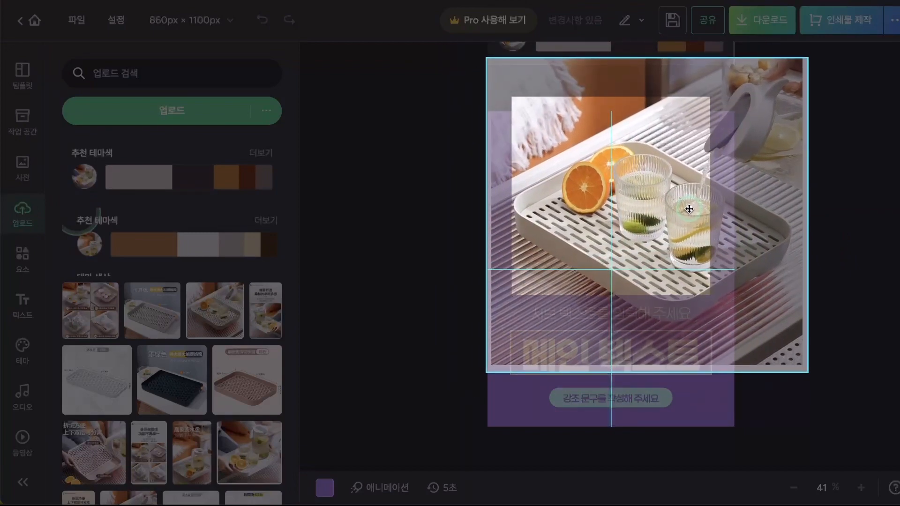
click(871, 193)
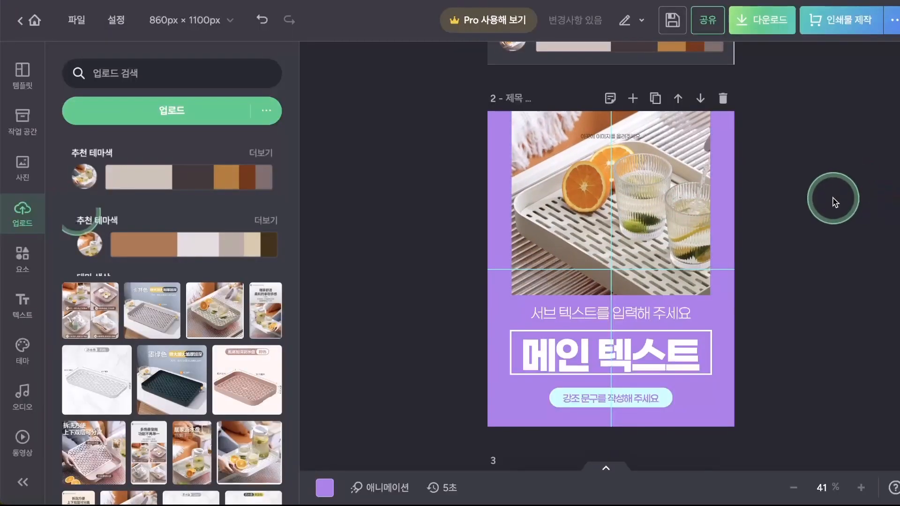
click(701, 239)
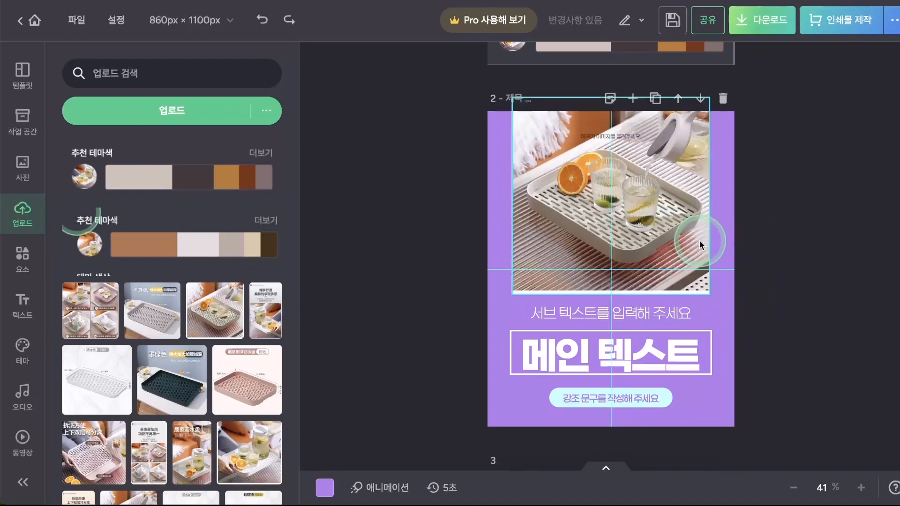
Step: Enlarge the second page's photo frame to the full page width and delete the small placeholder caption over the photo
double_click(695, 247)
drag(714, 296, 739, 315)
click(811, 195)
click(679, 223)
click(810, 311)
click(691, 296)
double_click(691, 297)
drag(683, 274, 684, 283)
click(782, 266)
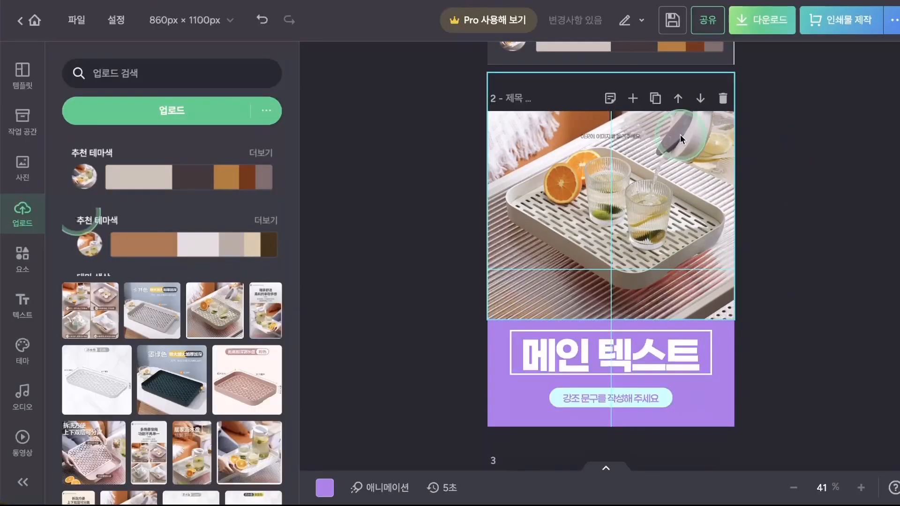
click(628, 136)
key(Delete)
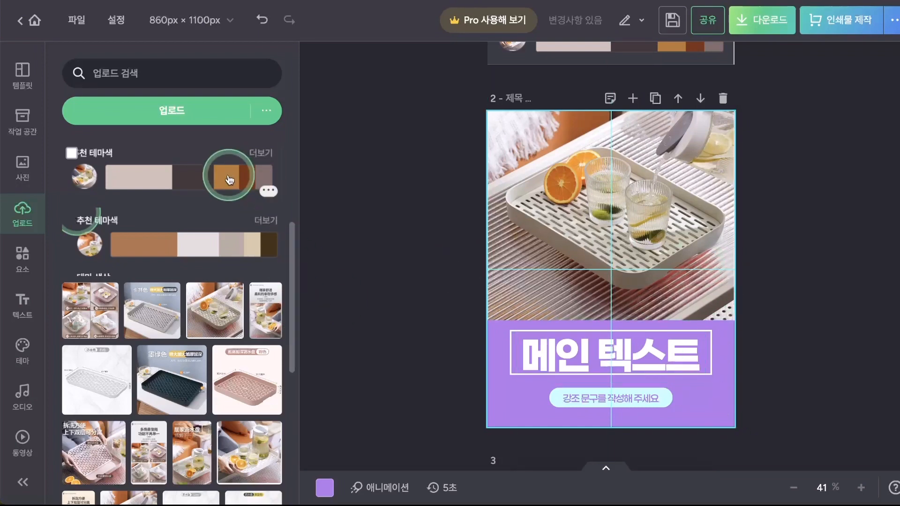
Step: Recolour the second page with the photo's recommended theme colours, shuffling to a pale beige background, brown main text and taupe label
click(24, 255)
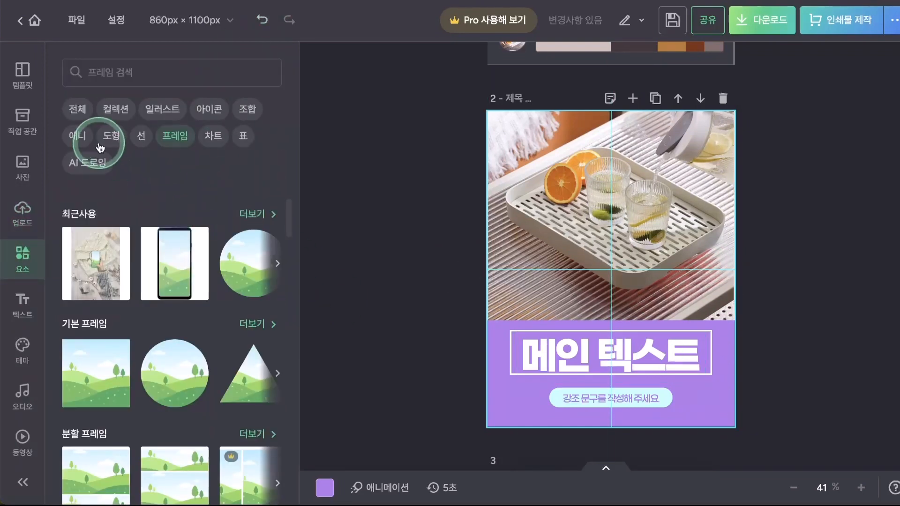
click(24, 304)
click(24, 304)
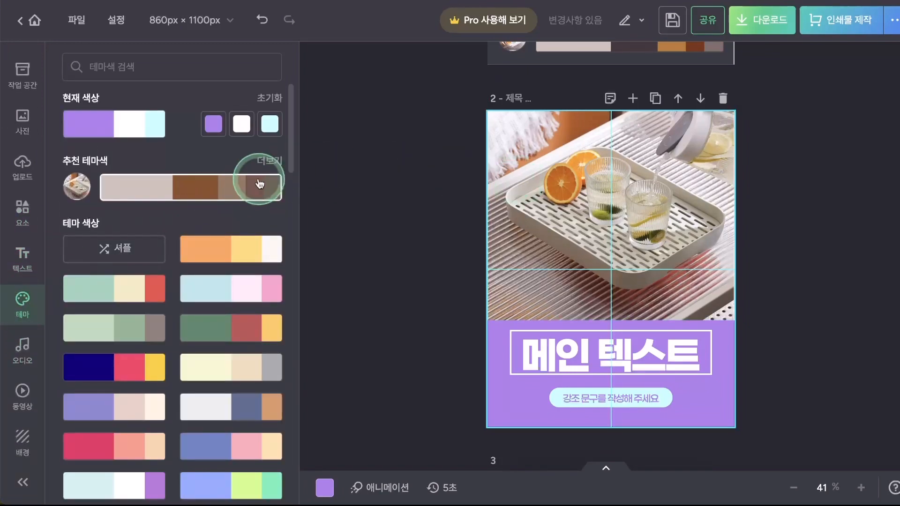
click(234, 193)
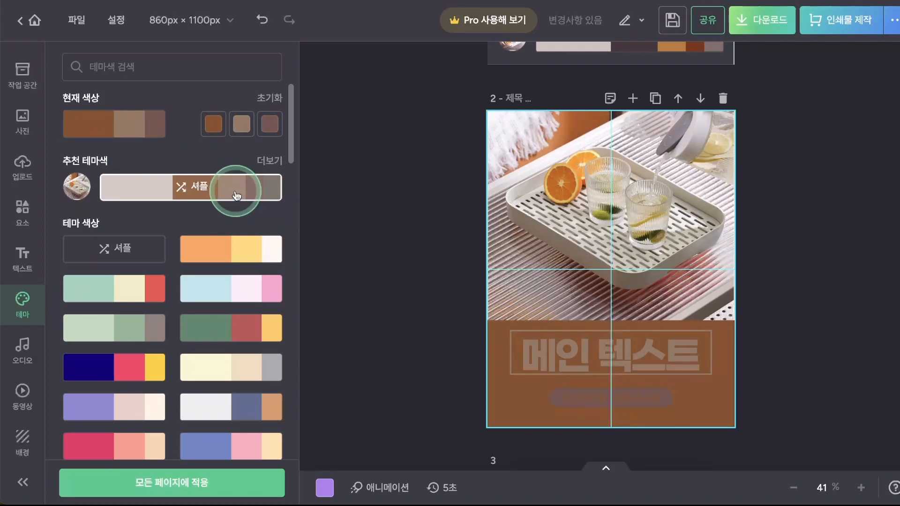
click(237, 196)
click(237, 196)
click(237, 196)
click(237, 196)
click(237, 196)
click(236, 196)
click(237, 196)
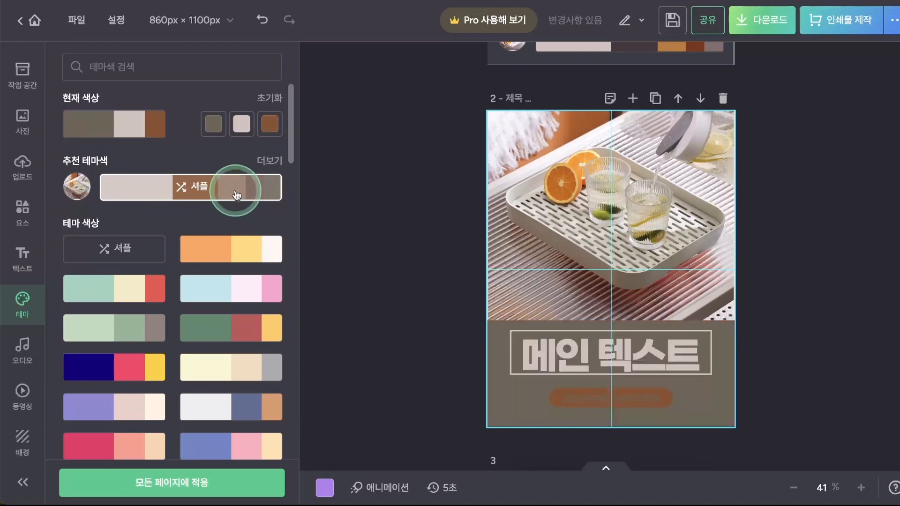
click(237, 196)
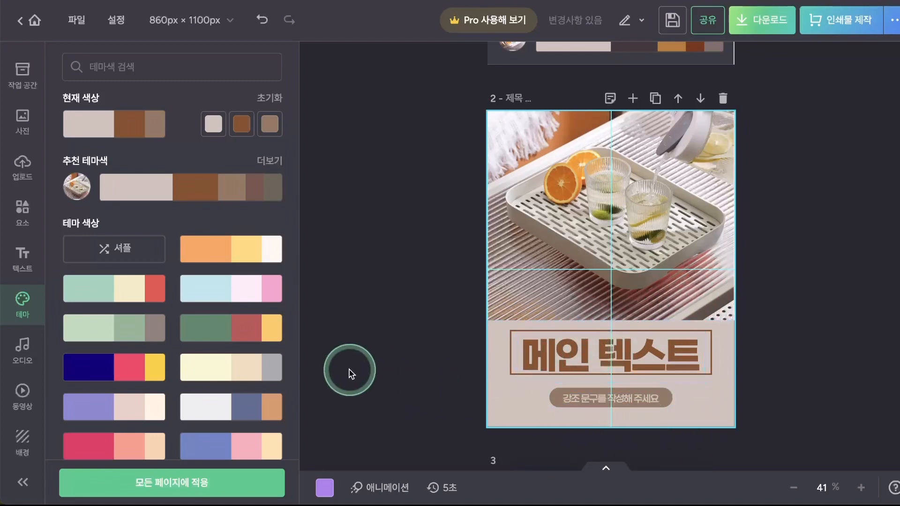
click(411, 368)
Step: Fill the third page's image frame with the uploaded photo of hands carrying the drinks tray and enlarge the frame to about 741 × 555 px
scroll(597, 332, down, 8)
click(597, 332)
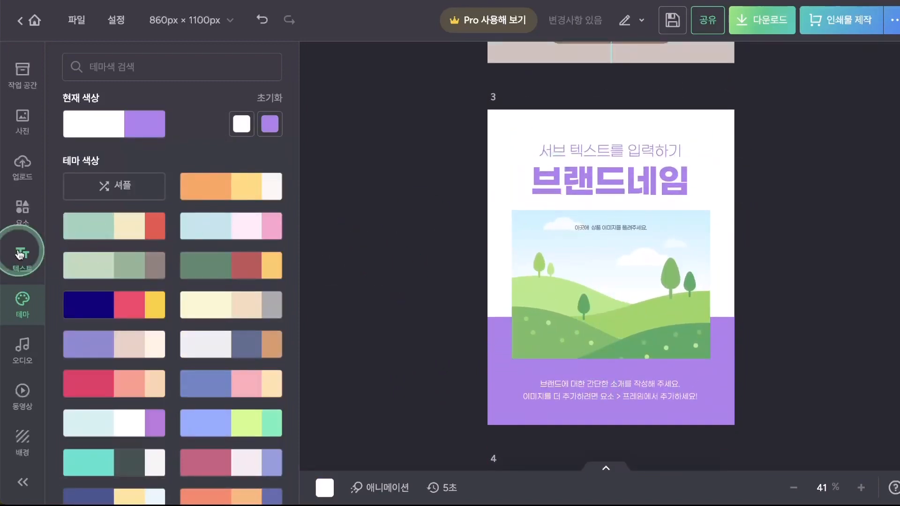
click(22, 177)
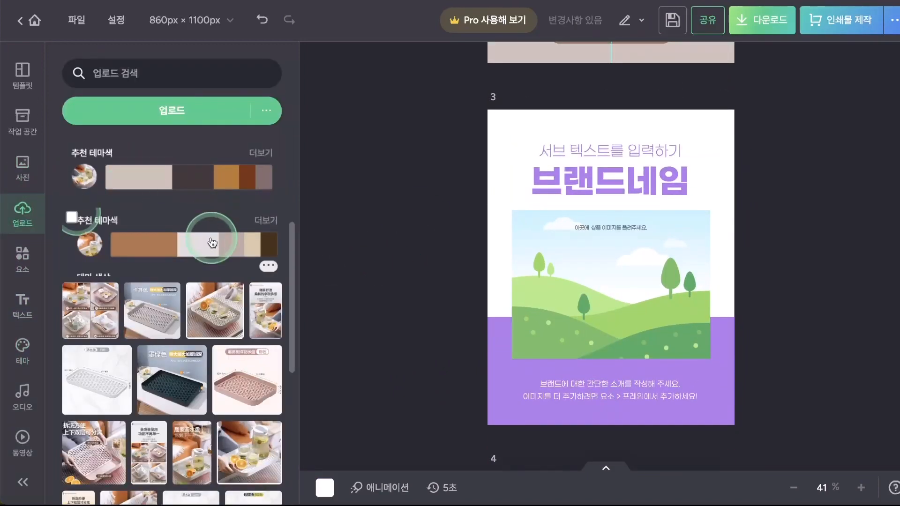
scroll(200, 369, down, 2)
scroll(199, 368, down, 2)
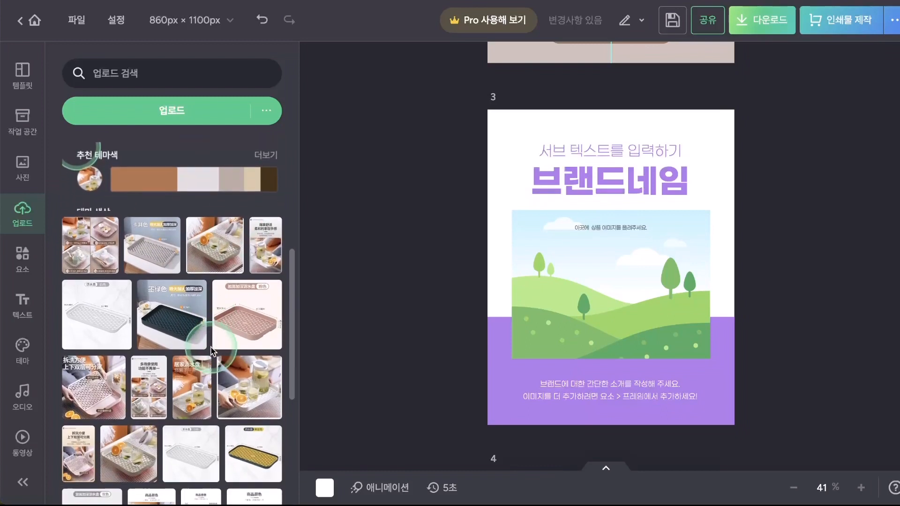
click(248, 371)
drag(611, 255, 639, 274)
drag(712, 206, 717, 233)
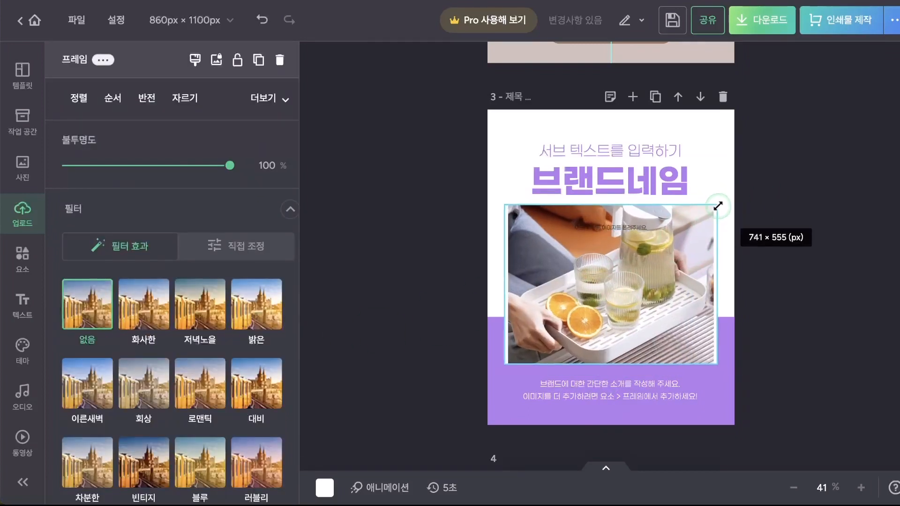
click(766, 227)
Step: Enlarge the tray photo slightly inside the third page's frame and delete the small placeholder caption over it
double_click(654, 272)
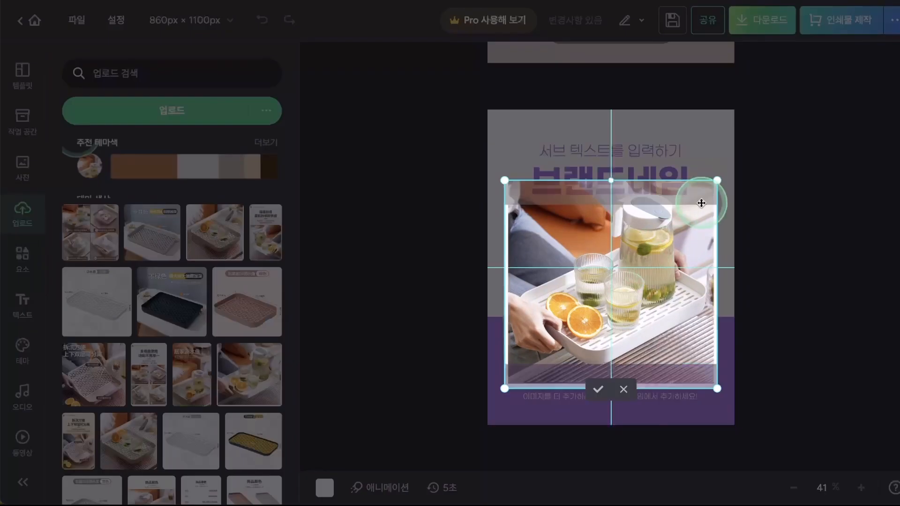
drag(719, 178, 729, 171)
click(785, 215)
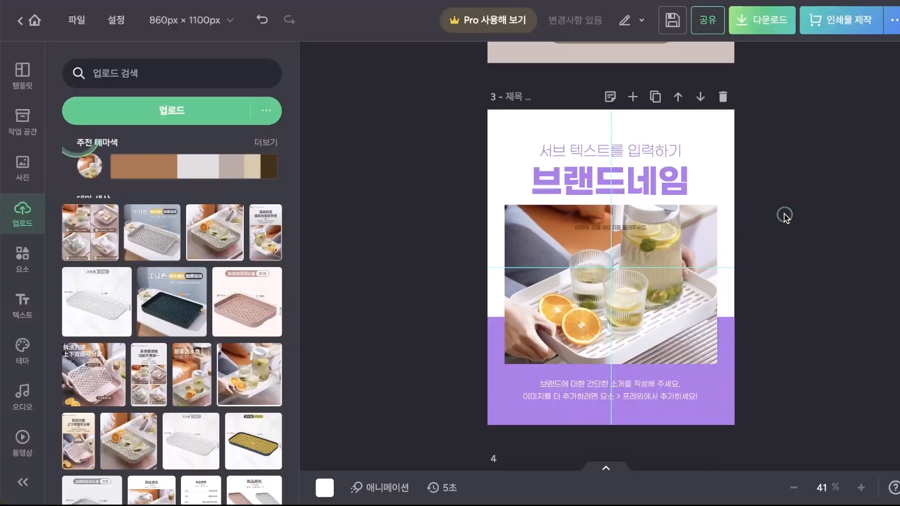
click(632, 228)
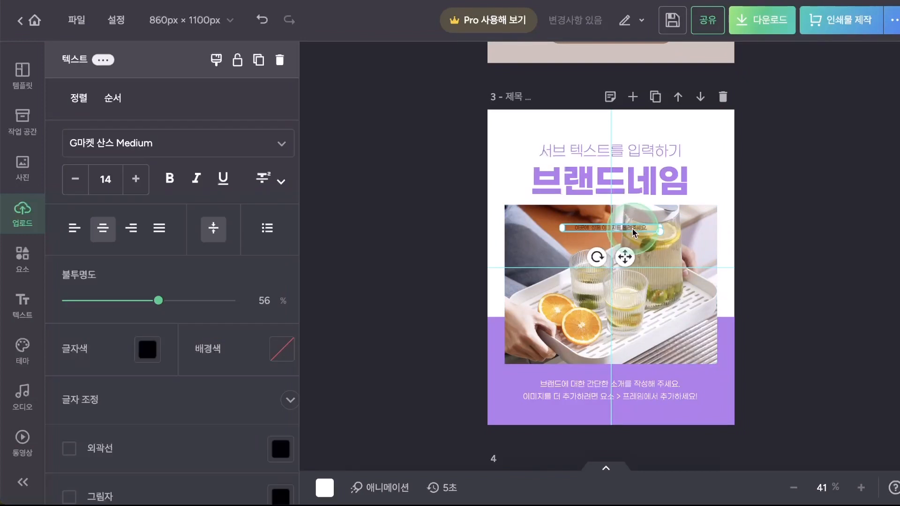
click(676, 230)
click(732, 135)
Step: Recolour the third page's 브랜드네임 title with the document's orange, #FF8B00
click(643, 177)
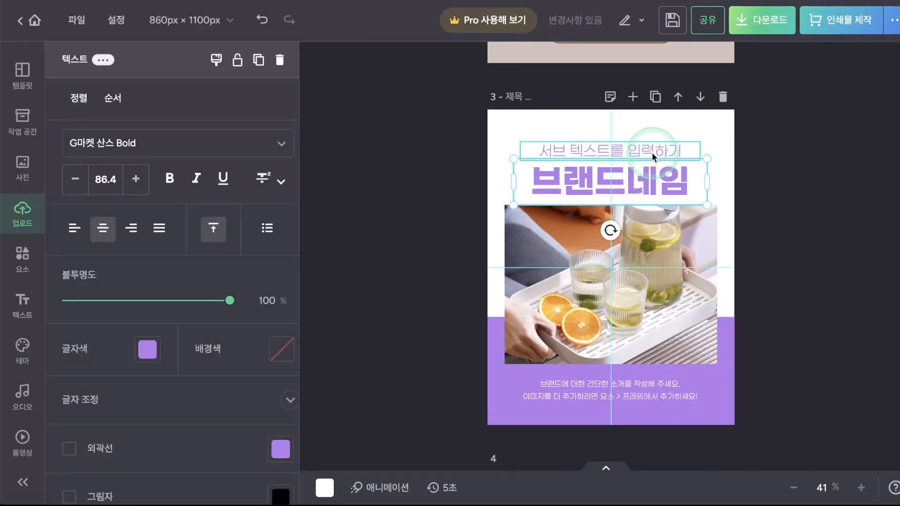
click(143, 360)
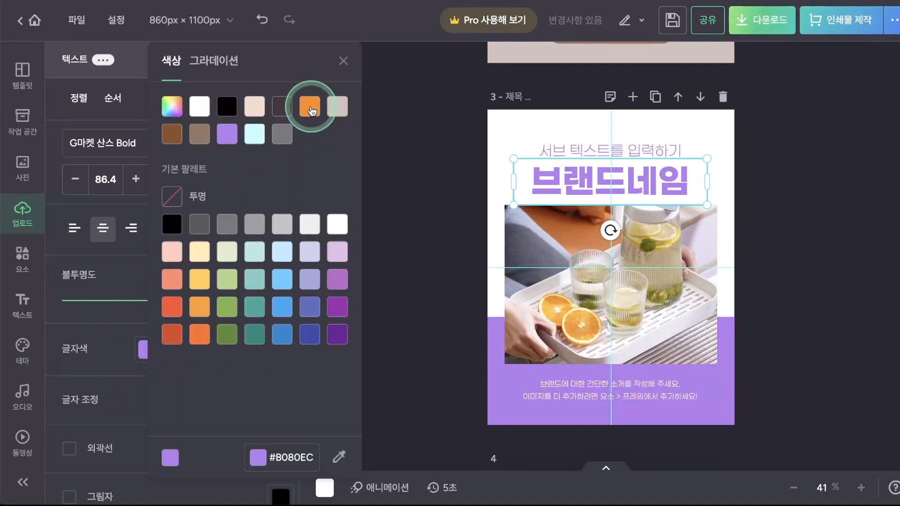
click(311, 112)
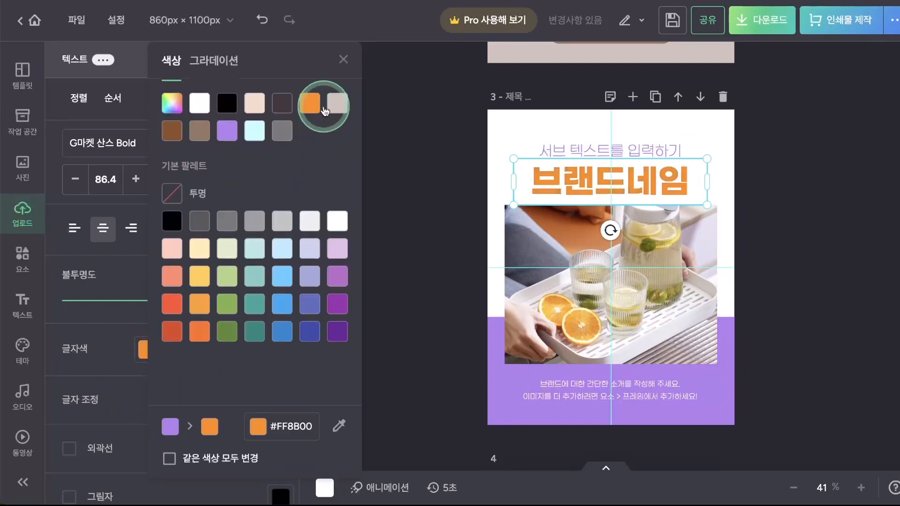
click(486, 140)
Step: Recolour the third page's subtitle 서브 텍스트를 입력하기 with the document's dark brown, checking the first page's colour squares
scroll(604, 162, up, 12)
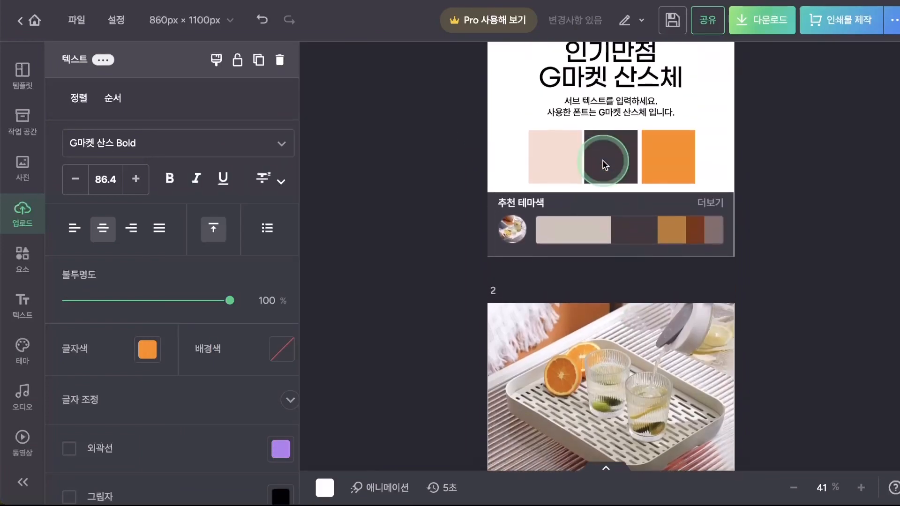
scroll(667, 199, down, 12)
click(603, 342)
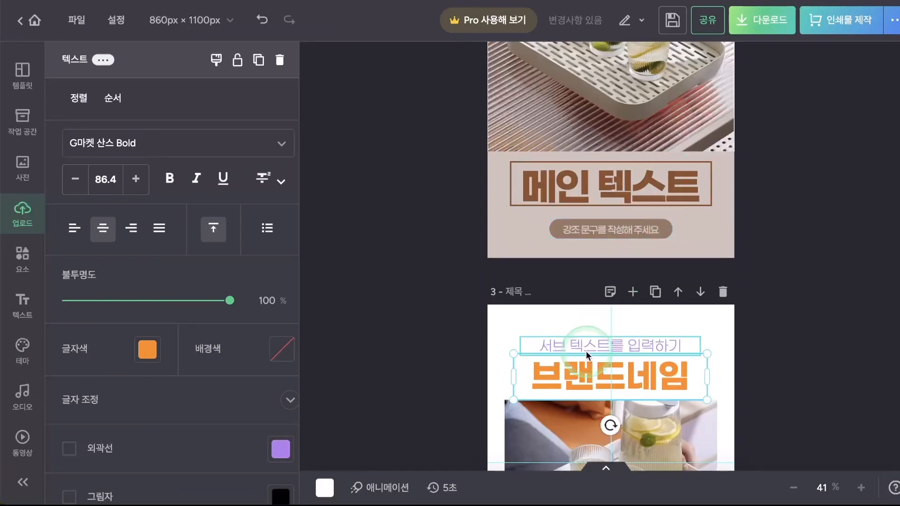
click(148, 349)
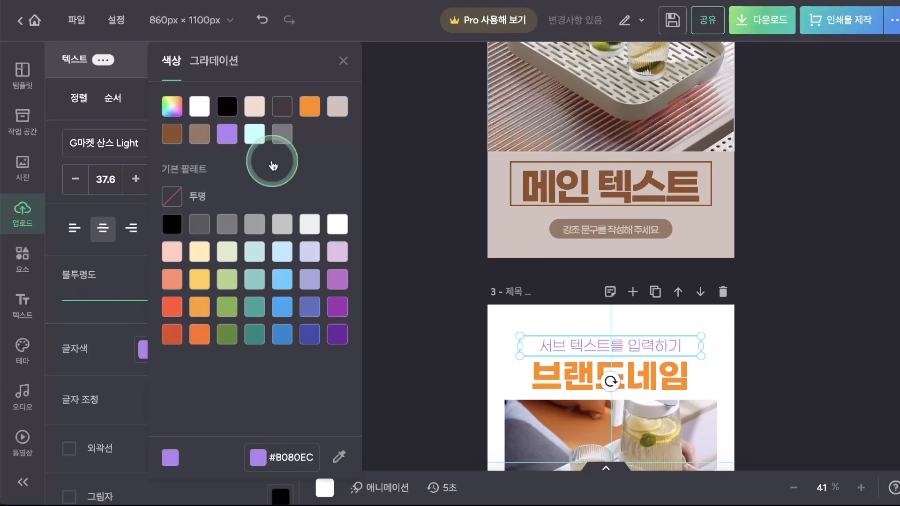
click(280, 108)
click(584, 320)
Step: Recolour the purple background shape in the third page's lower part with the document's pale peach
scroll(584, 320, down, 3)
scroll(582, 375, down, 3)
click(527, 349)
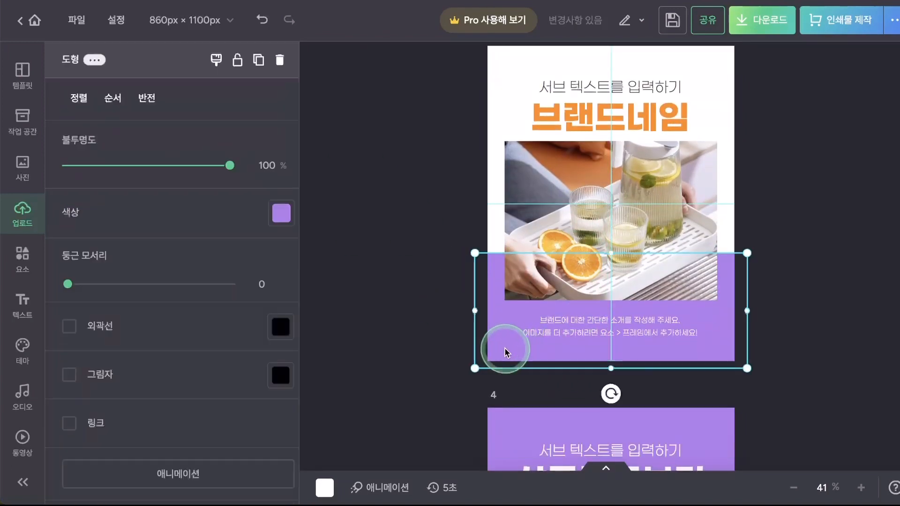
click(162, 253)
click(274, 211)
click(402, 107)
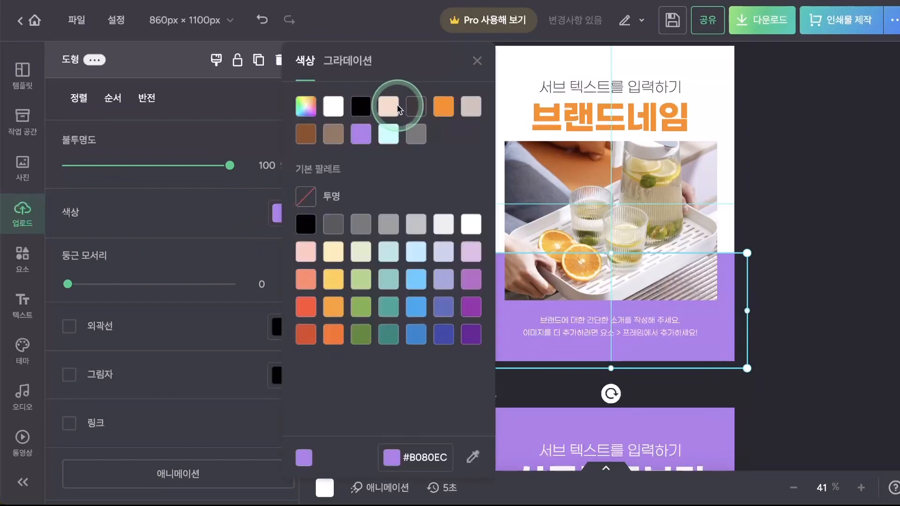
click(808, 213)
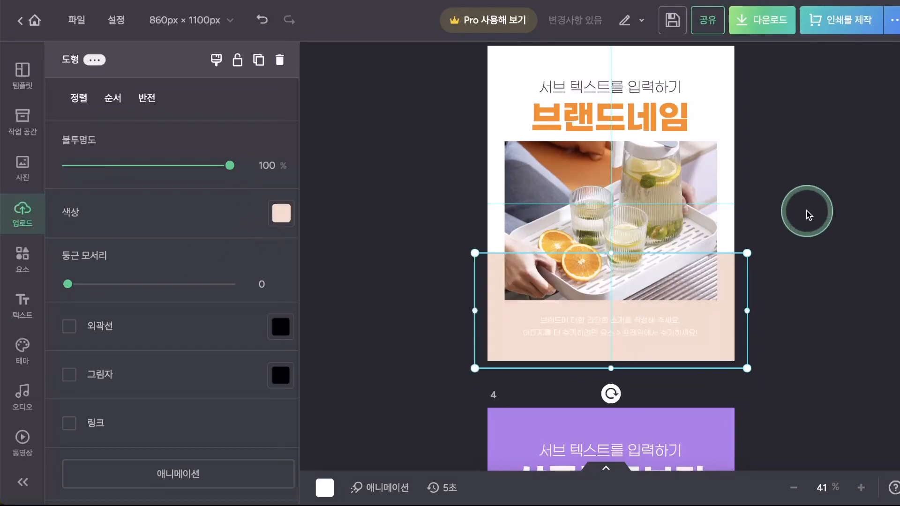
Step: Set the two-line brand description at the bottom of the third page to the document's dark brown
click(669, 334)
click(143, 348)
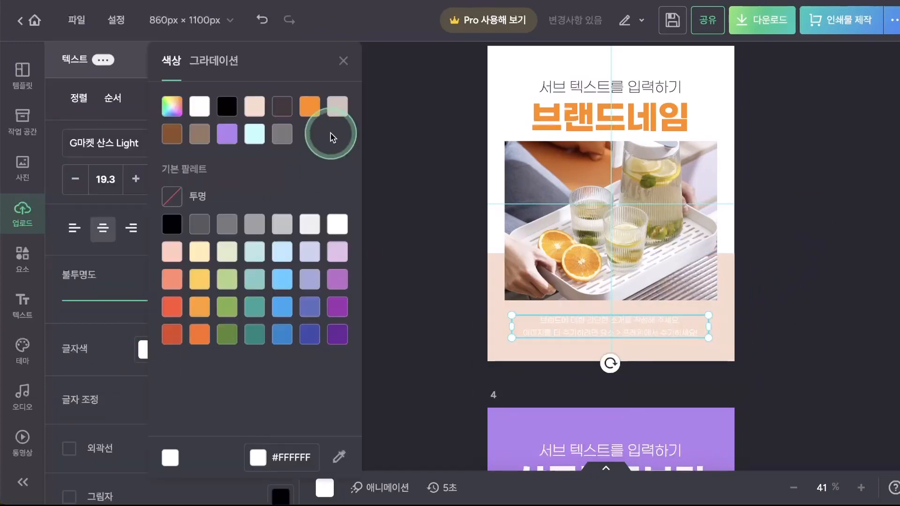
click(282, 106)
click(782, 317)
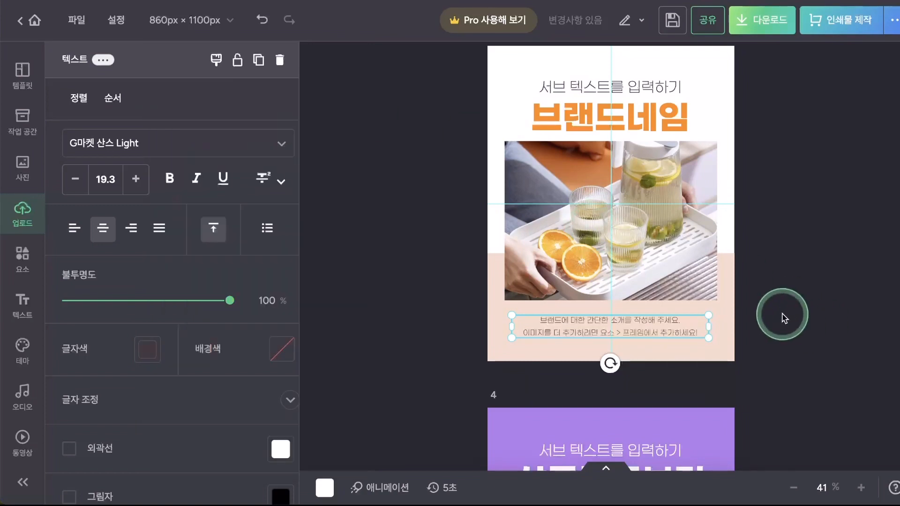
click(782, 319)
scroll(653, 269, up, 1)
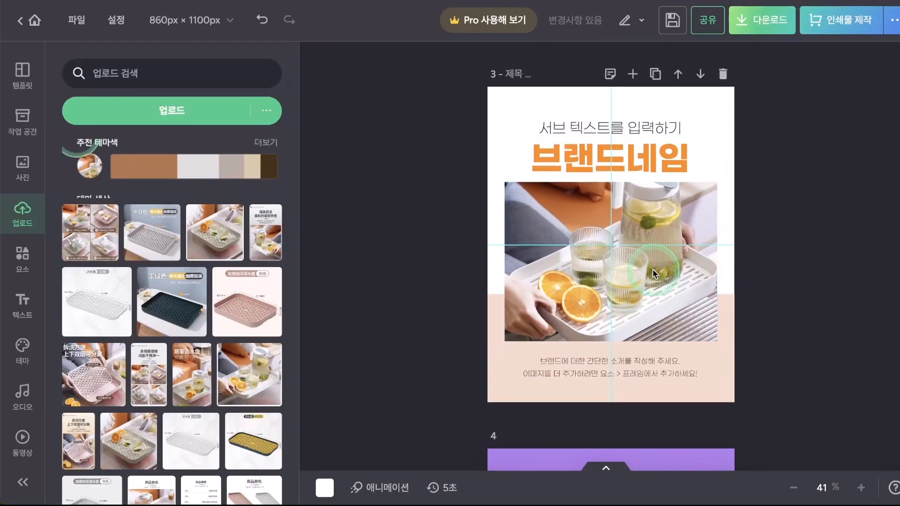
Step: Fill the fourth page's large image frame with the uploaded photo of a jug pouring into glasses on the tray
scroll(625, 251, down, 7)
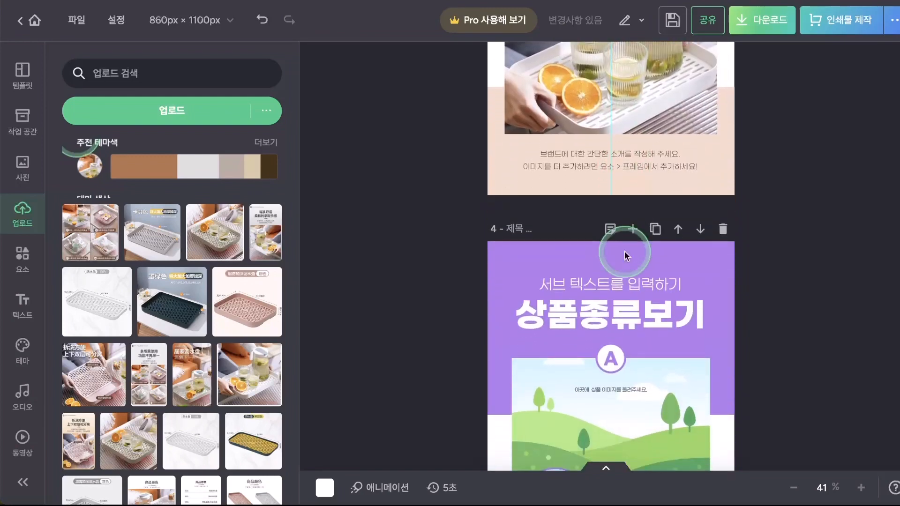
click(499, 267)
click(492, 332)
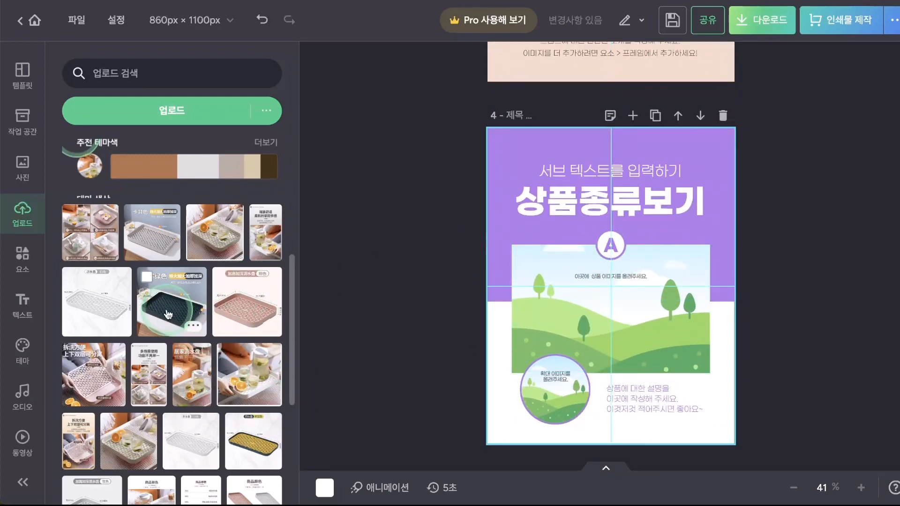
scroll(168, 314, down, 1)
click(149, 385)
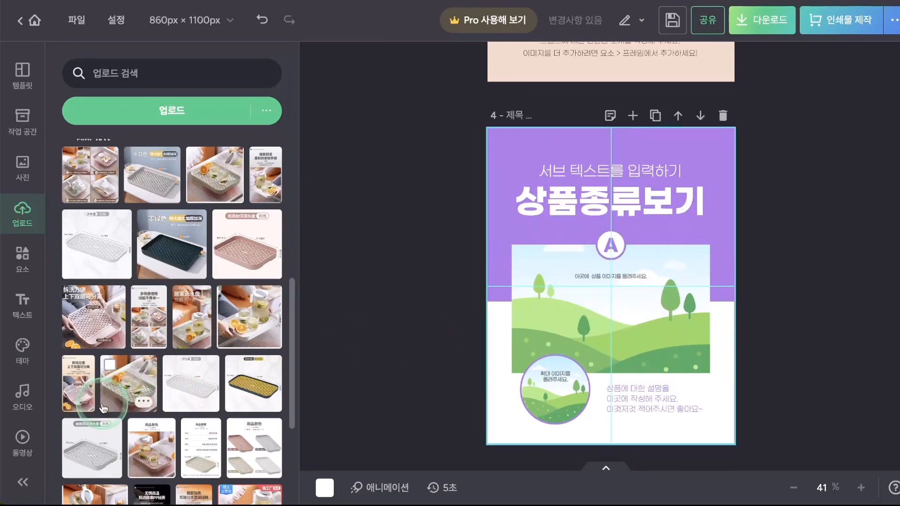
scroll(210, 400, down, 3)
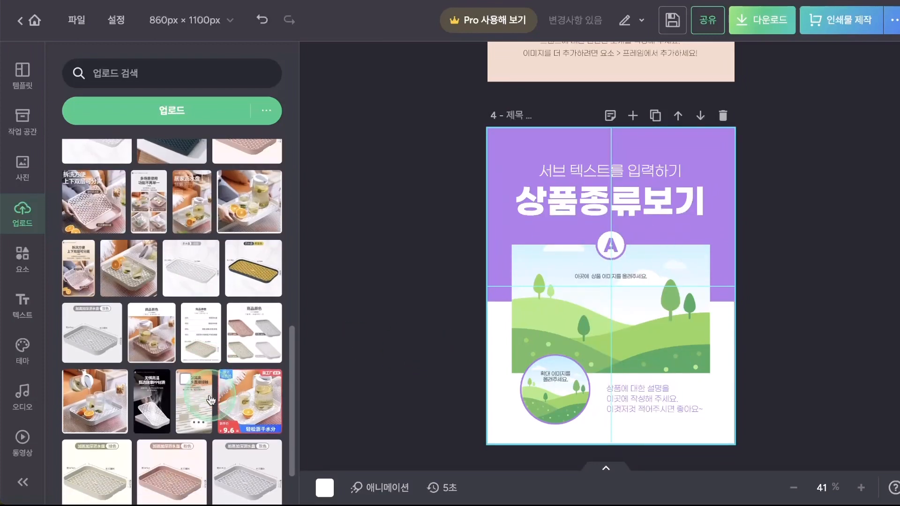
click(121, 396)
drag(650, 243, 653, 259)
Step: Enlarge the pouring photo inside the fourth page's frame and reposition it so the jug and glasses fill the frame
double_click(666, 257)
mouse_move(706, 215)
mouse_down()
mouse_move(724, 192)
mouse_move(718, 207)
mouse_up()
drag(694, 297, 669, 326)
click(813, 346)
click(812, 344)
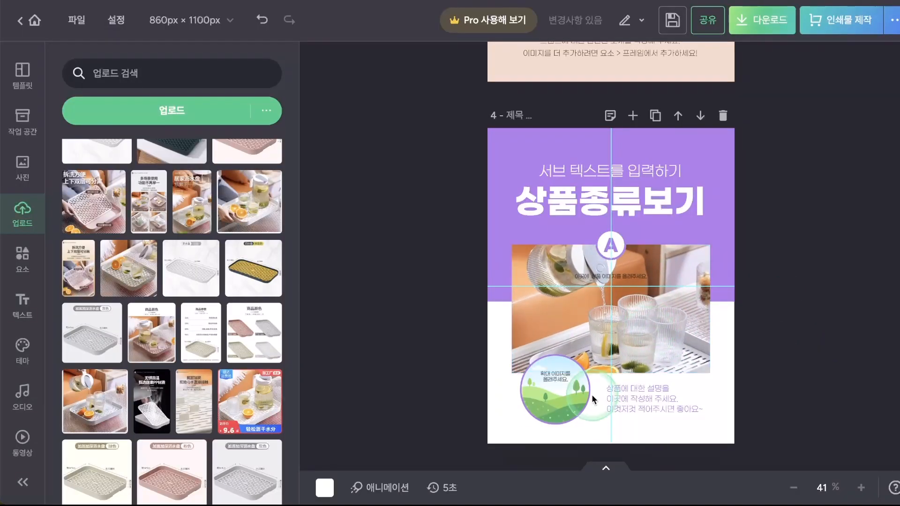
Step: Fill the fourth page's circular frame with the uploaded white tray photo on a white background
click(208, 395)
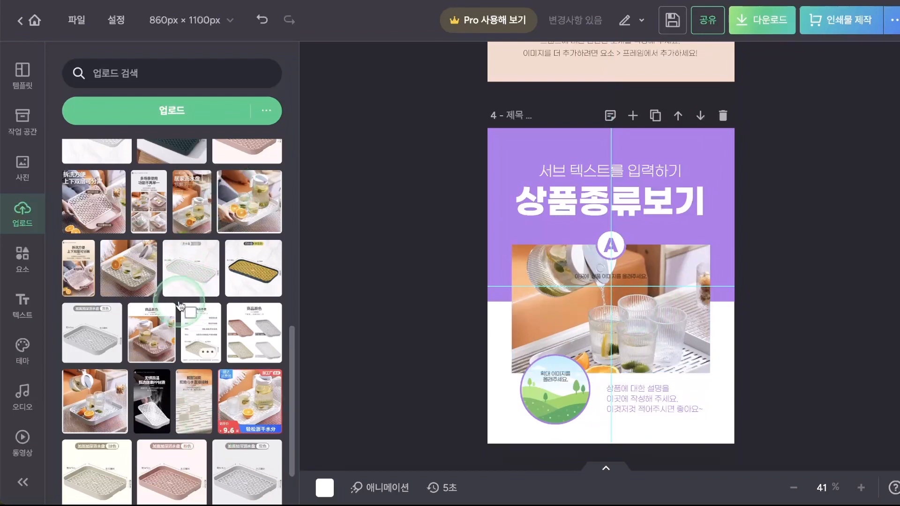
click(537, 384)
click(408, 364)
scroll(235, 268, down, 5)
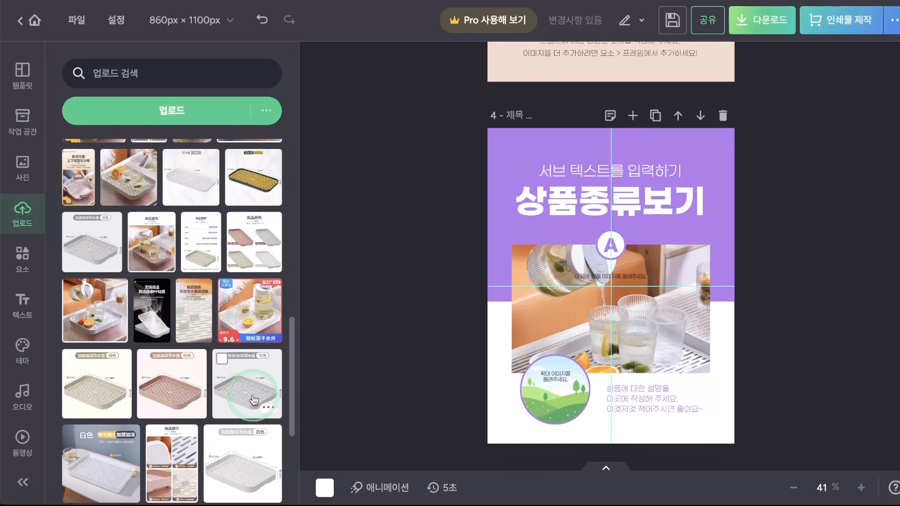
click(245, 455)
drag(628, 306, 566, 374)
Step: Shift the white tray photo upward inside its circular frame and delete the small placeholder caption over it
double_click(565, 410)
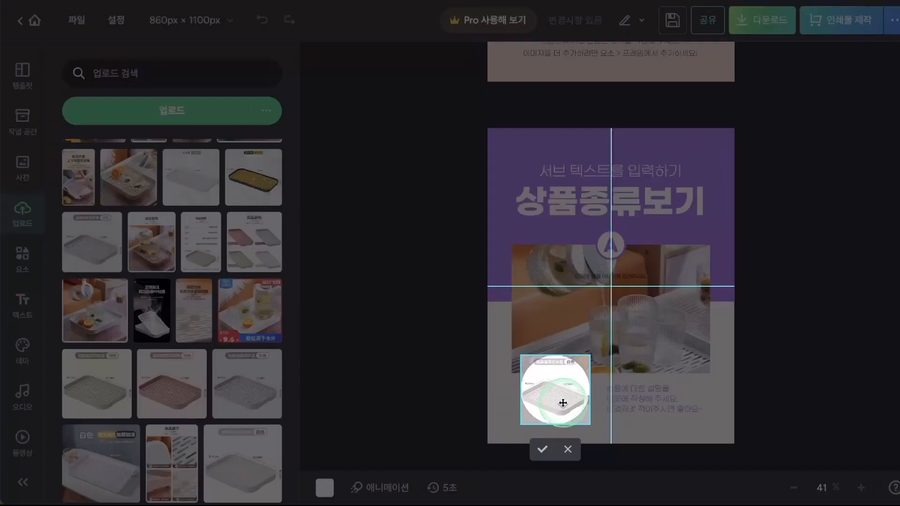
click(616, 419)
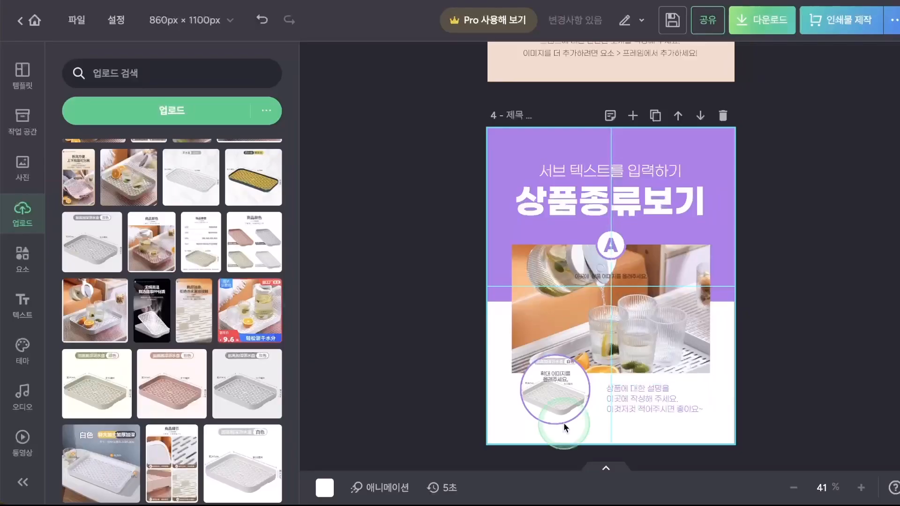
double_click(559, 386)
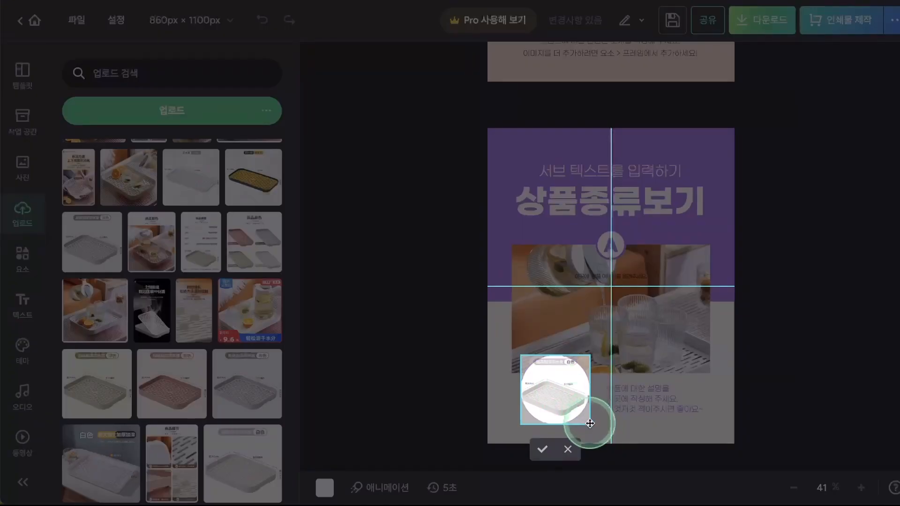
drag(590, 425, 590, 412)
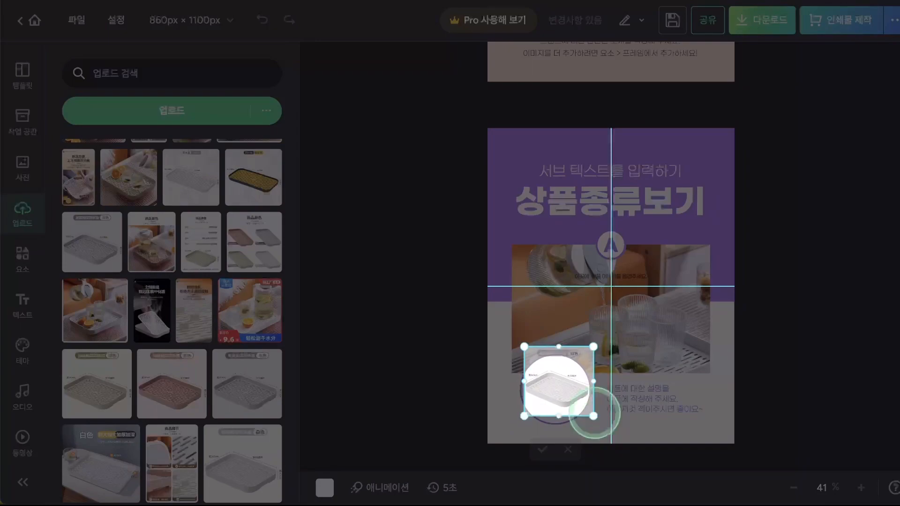
click(427, 419)
click(556, 375)
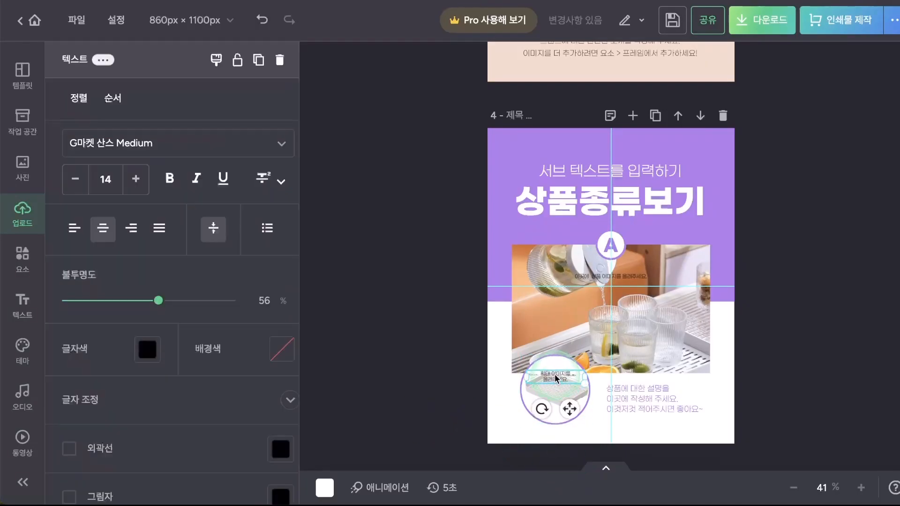
click(518, 371)
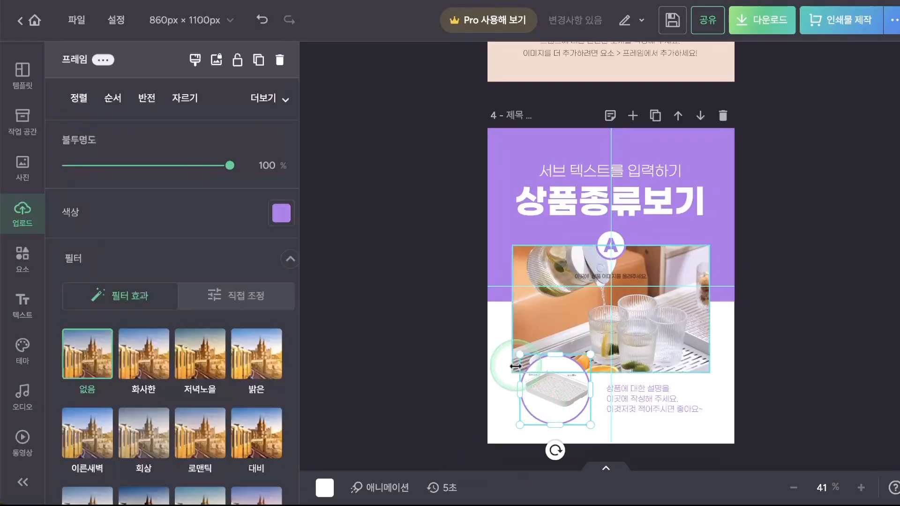
Step: Enlarge the circular tray frame on the fourth page and move it slightly up and left, clear of the description text
drag(520, 352, 503, 343)
click(453, 378)
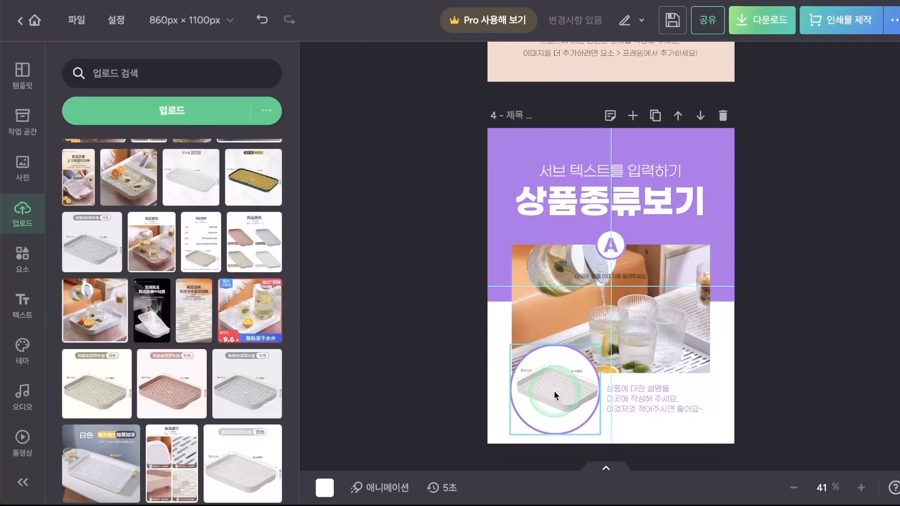
drag(548, 393, 544, 388)
click(756, 316)
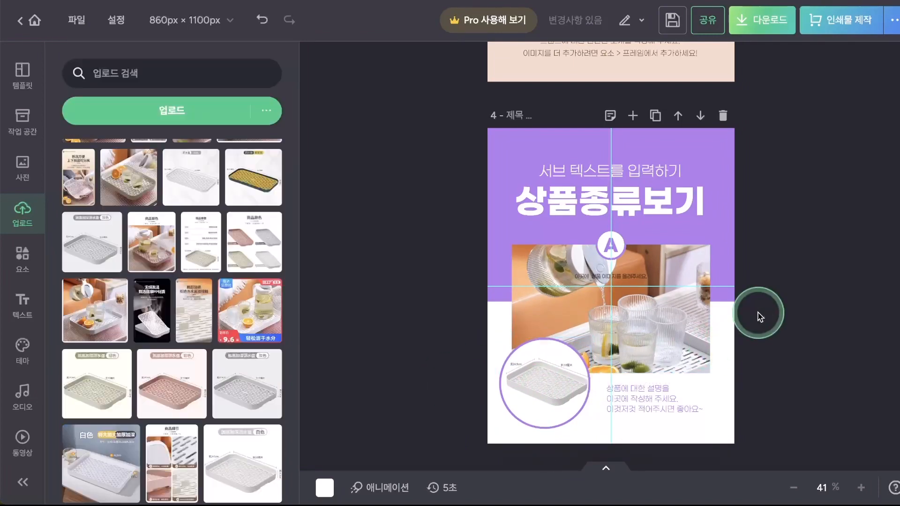
Step: Recolour the purple header block on the fourth page with the palette's dark brown
scroll(669, 193, up, 1)
click(721, 203)
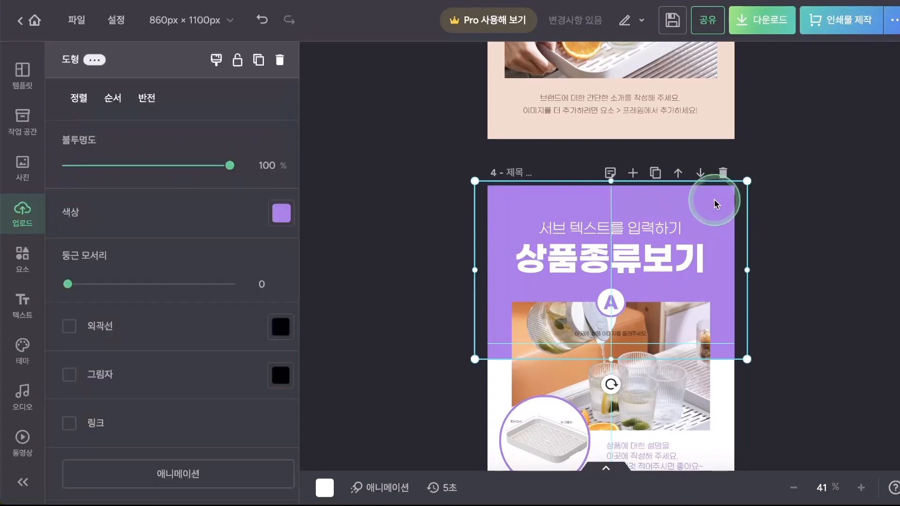
click(282, 214)
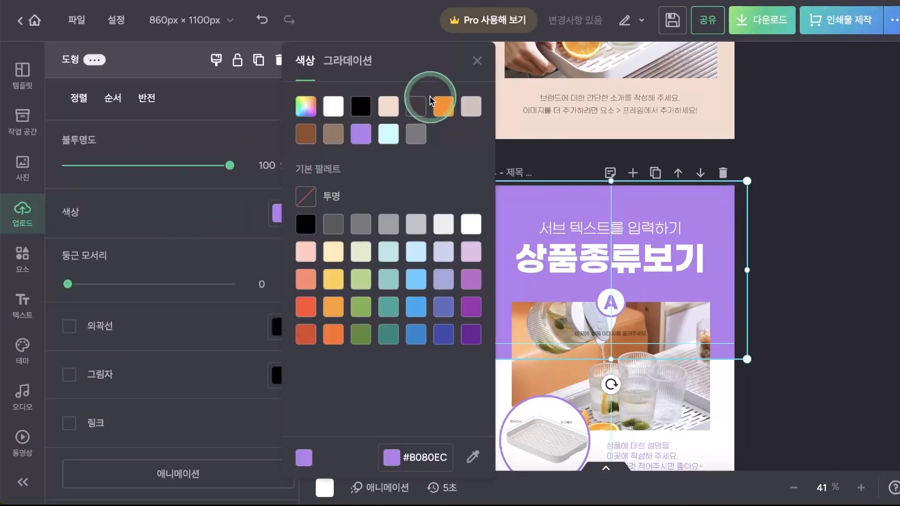
click(415, 106)
Step: Recolour the subtitle above the fourth page's 상품종류보기 heading with the palette's orange
click(640, 253)
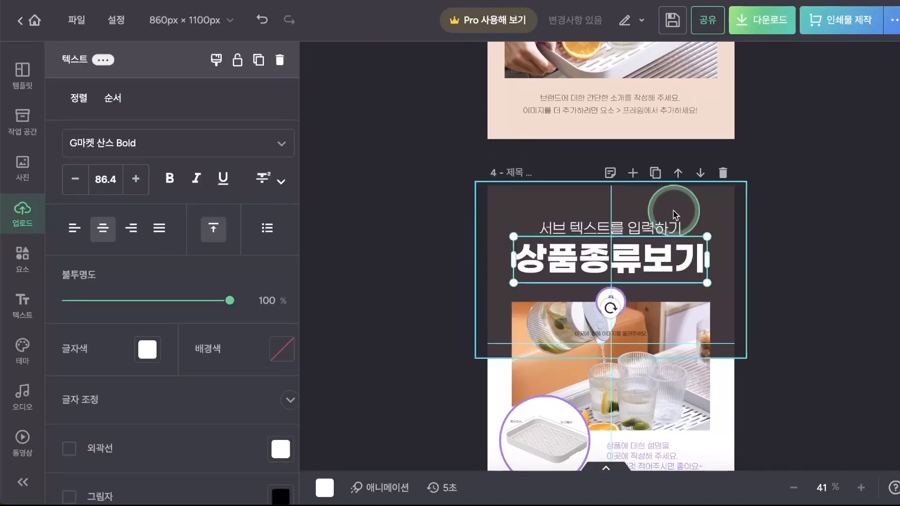
click(662, 229)
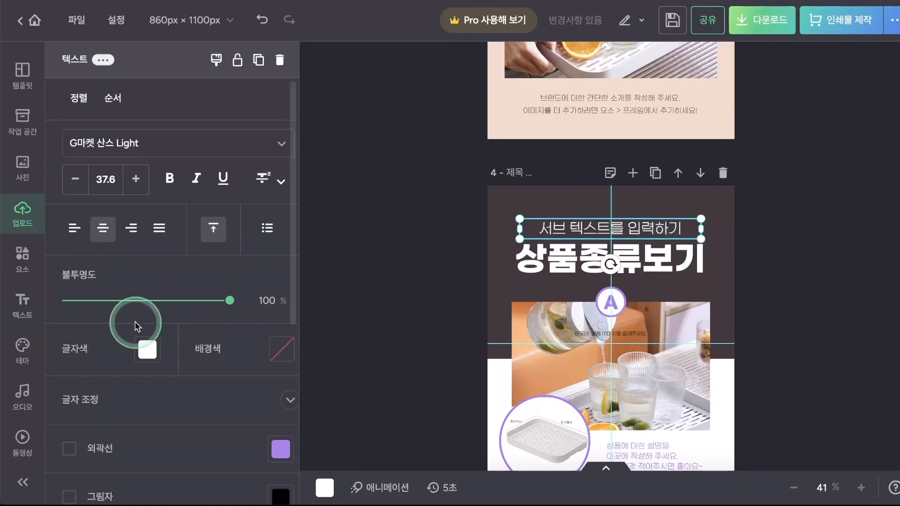
click(146, 350)
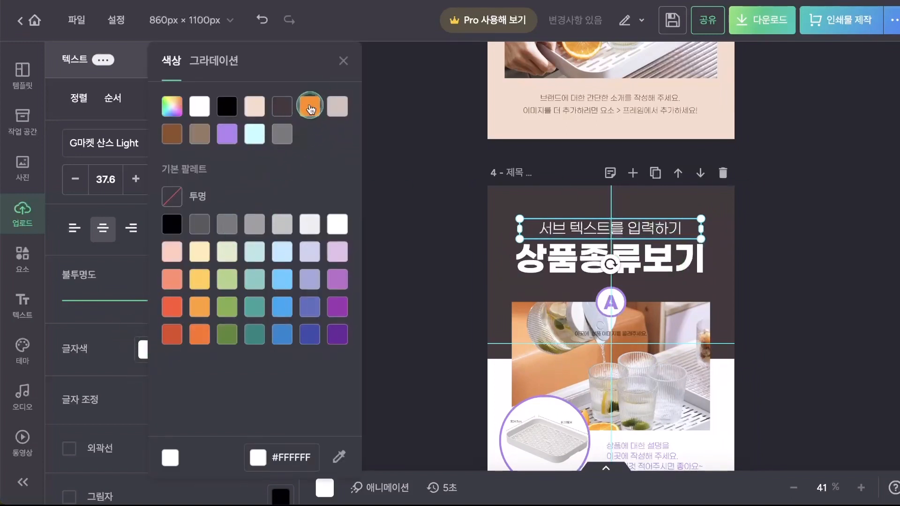
click(311, 109)
click(788, 261)
Step: Recolour the fourth page's description text and the outline of its circular tray frame with the palette's orange
scroll(783, 281, down, 2)
click(665, 367)
click(147, 349)
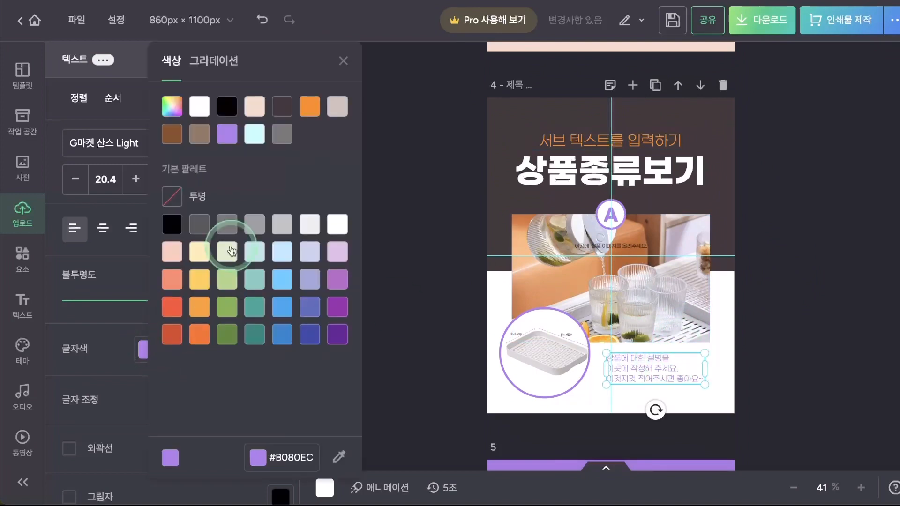
click(309, 103)
click(388, 319)
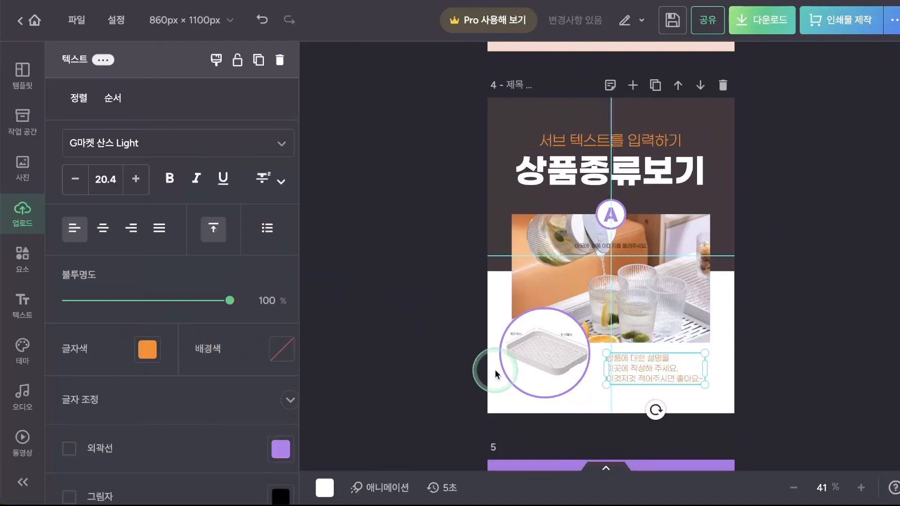
click(523, 390)
click(284, 213)
click(437, 104)
Step: Try recolouring the whole A badge group orange #FF8B00, and undo that colour change
click(627, 214)
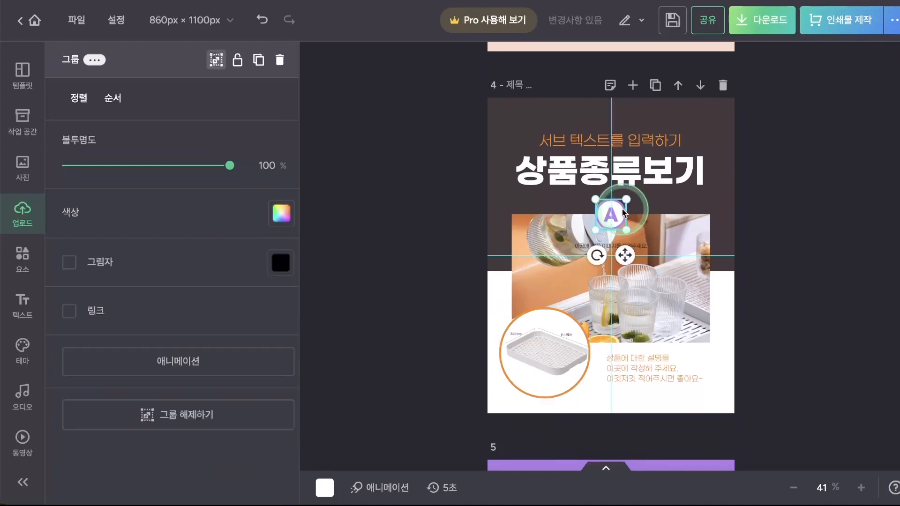
click(280, 212)
click(443, 102)
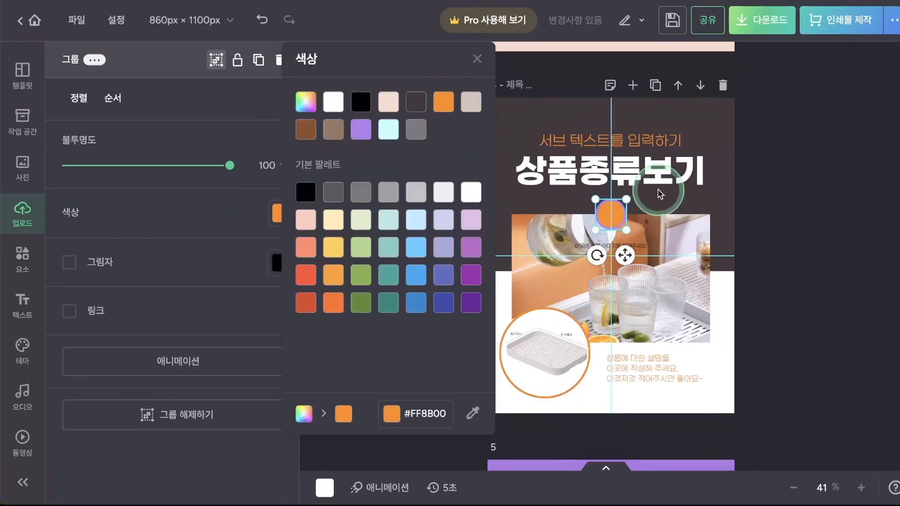
click(234, 209)
key(ctrl+z)
Step: Give only the letter A inside the fourth page's badge an orange #FF8B00 outline and an orange text colour
click(616, 207)
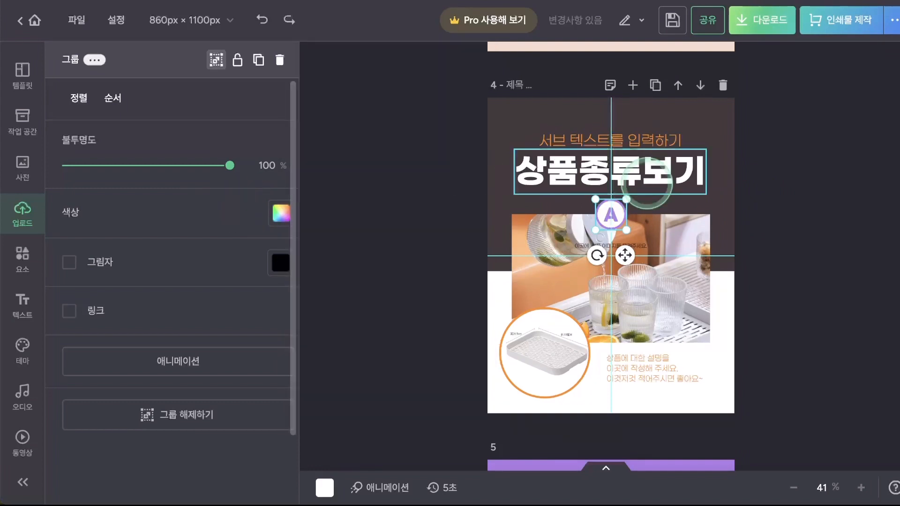
click(619, 212)
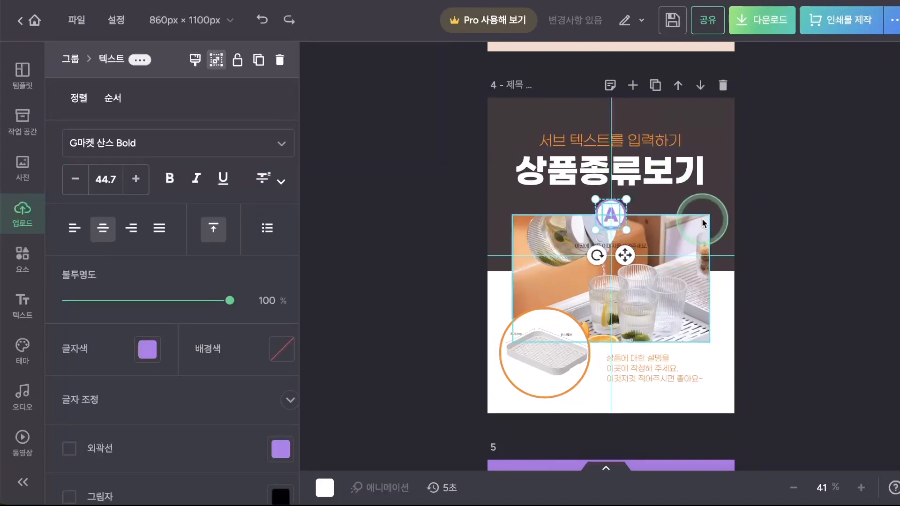
scroll(215, 424, down, 1)
scroll(216, 430, down, 1)
click(278, 389)
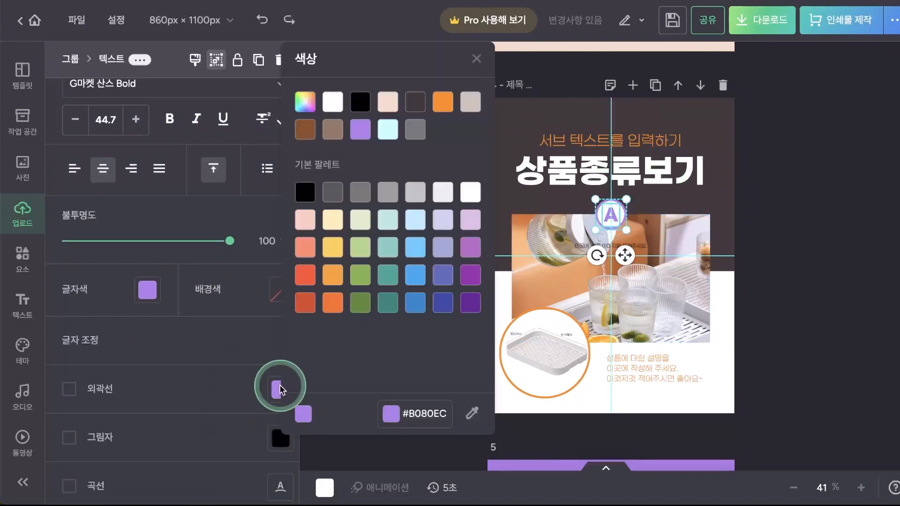
click(441, 109)
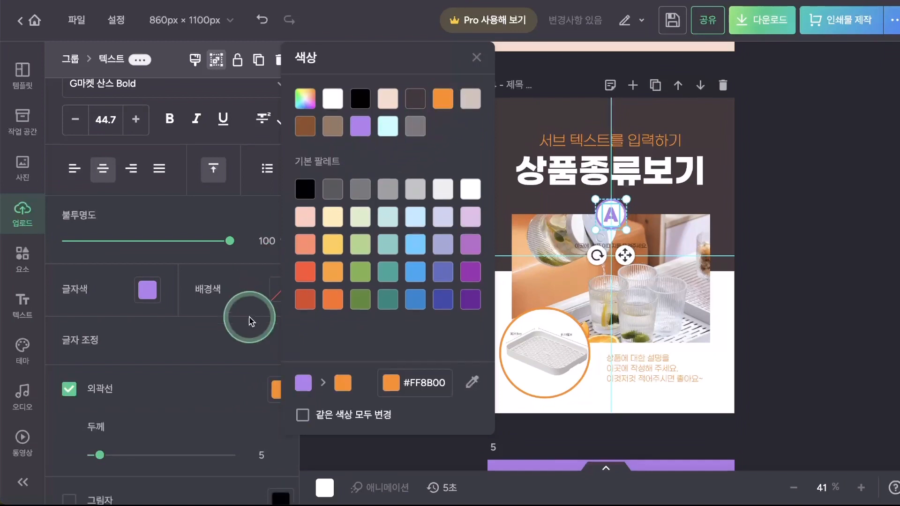
click(151, 292)
click(306, 108)
click(396, 154)
click(749, 221)
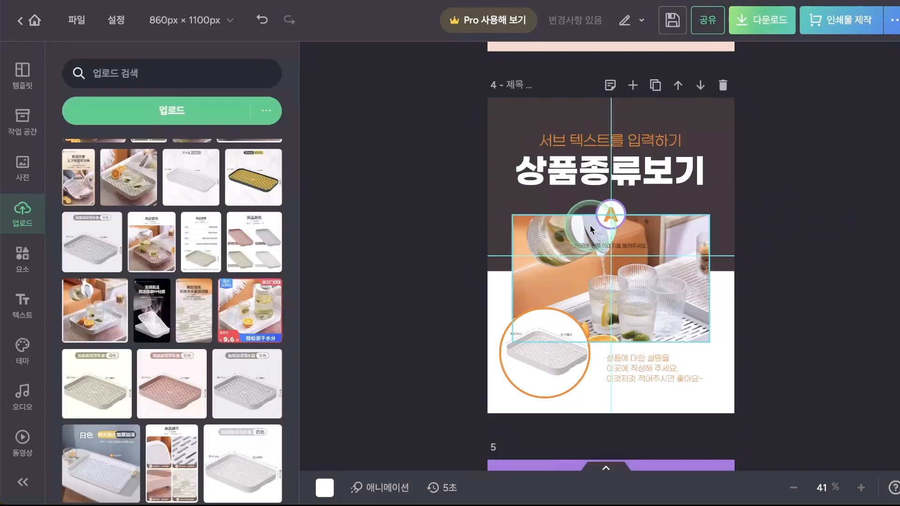
Step: Ungroup the A badge and change its circle's outline colour to orange #FF8B00
click(617, 212)
key(ctrl+shift+g)
click(830, 195)
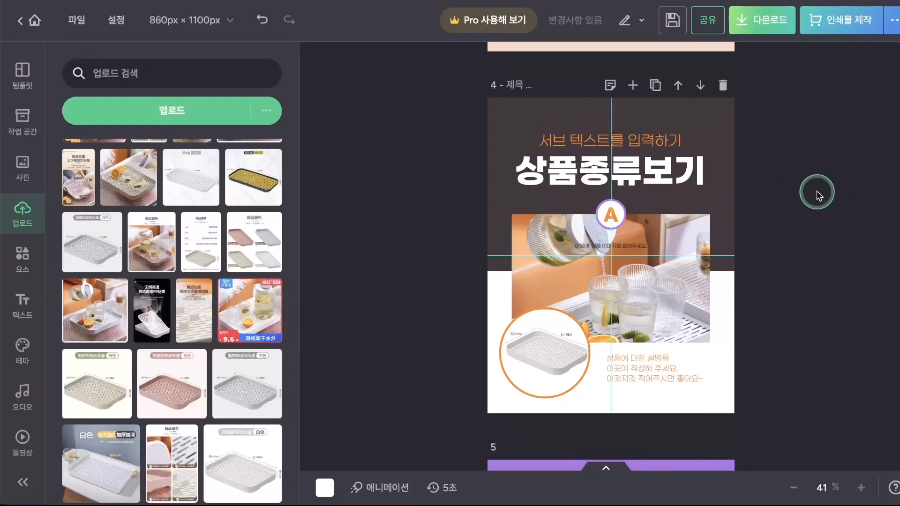
click(619, 211)
click(277, 232)
click(444, 103)
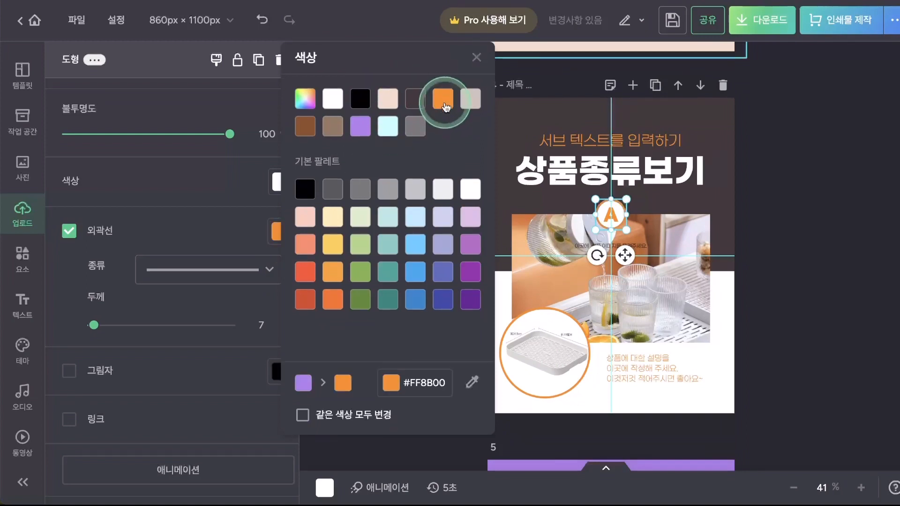
click(784, 184)
Step: Delete the small placeholder caption lying over the fourth page's main photo
click(785, 186)
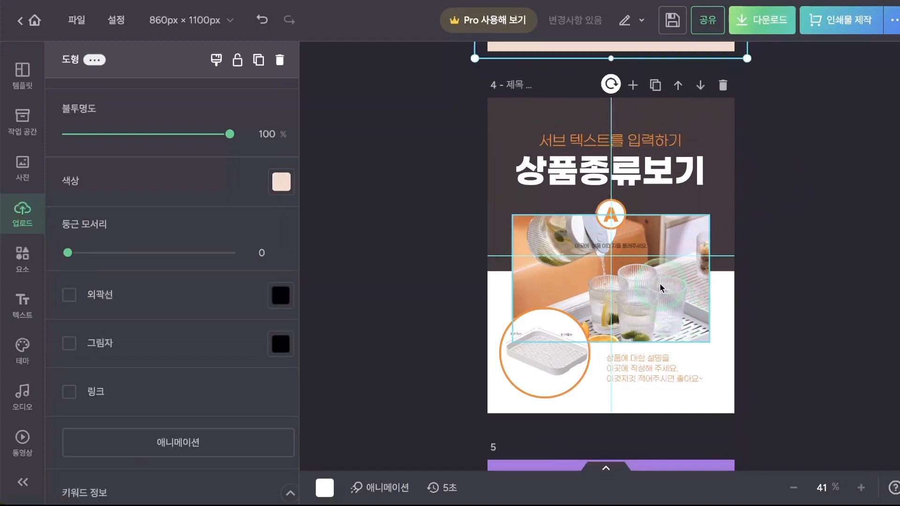
click(631, 246)
key(Delete)
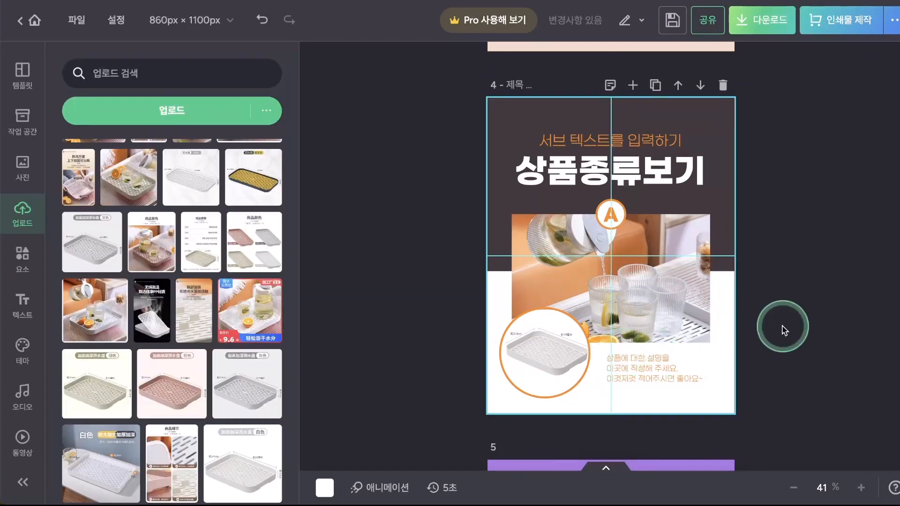
Step: Review the third and fourth pages, checking the fourth page's heading and description text
scroll(618, 268, up, 15)
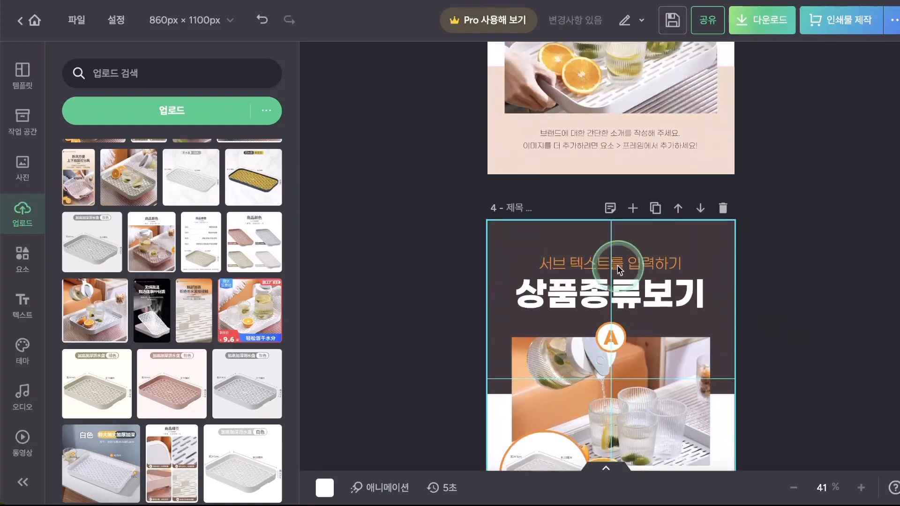
scroll(618, 265, up, 5)
scroll(618, 265, down, 14)
scroll(640, 341, up, 5)
scroll(640, 341, down, 16)
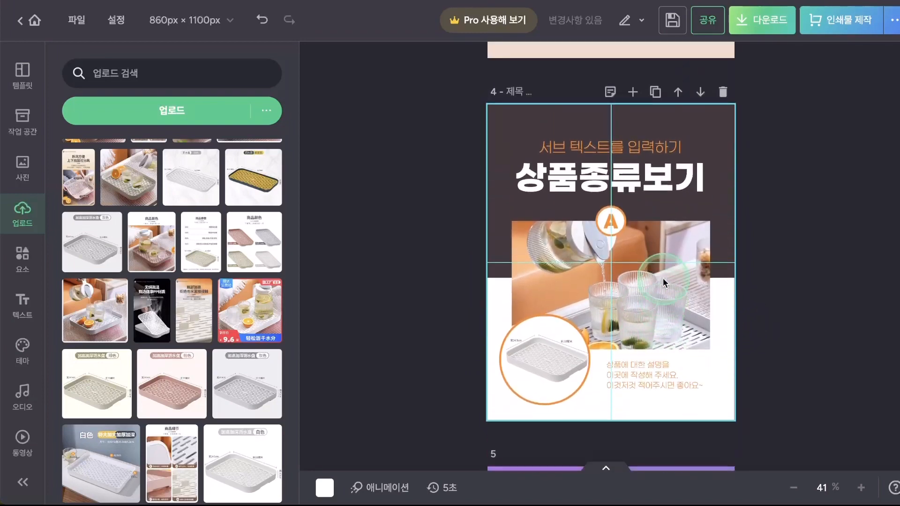
click(637, 165)
click(638, 166)
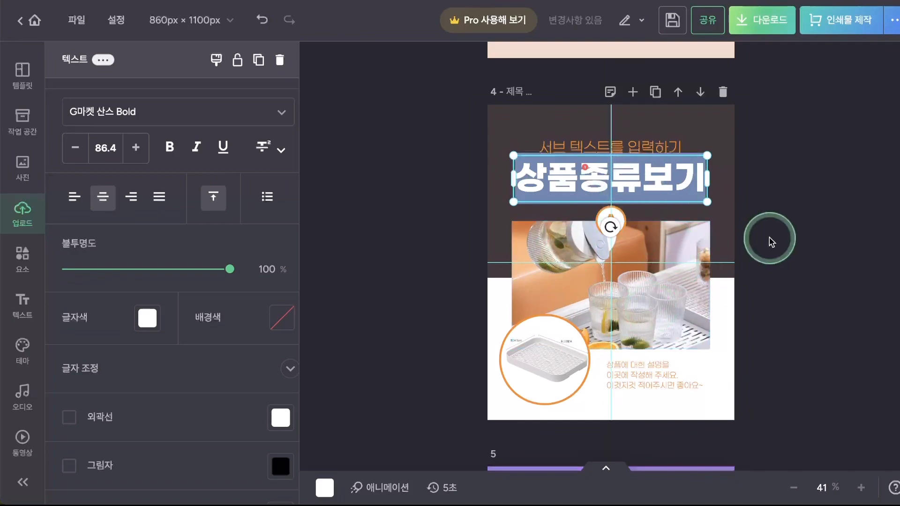
click(776, 304)
scroll(778, 308, down, 2)
click(656, 284)
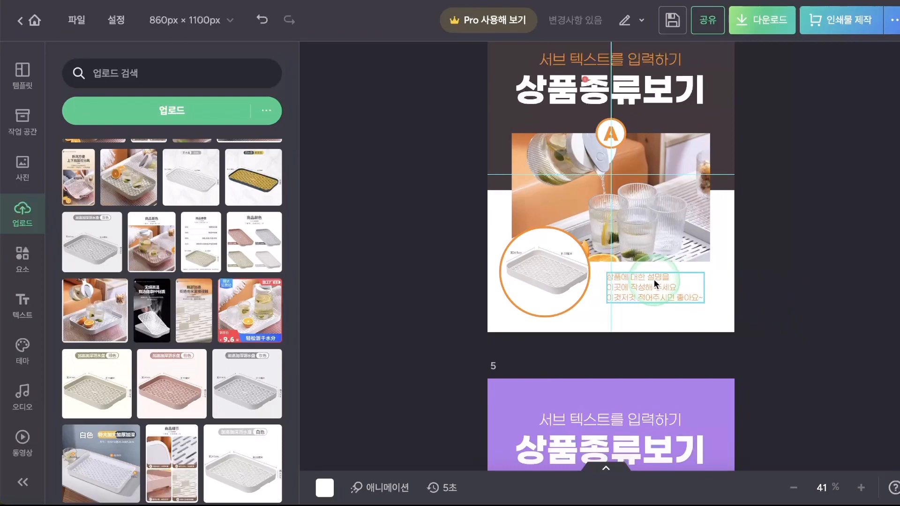
double_click(631, 297)
click(770, 299)
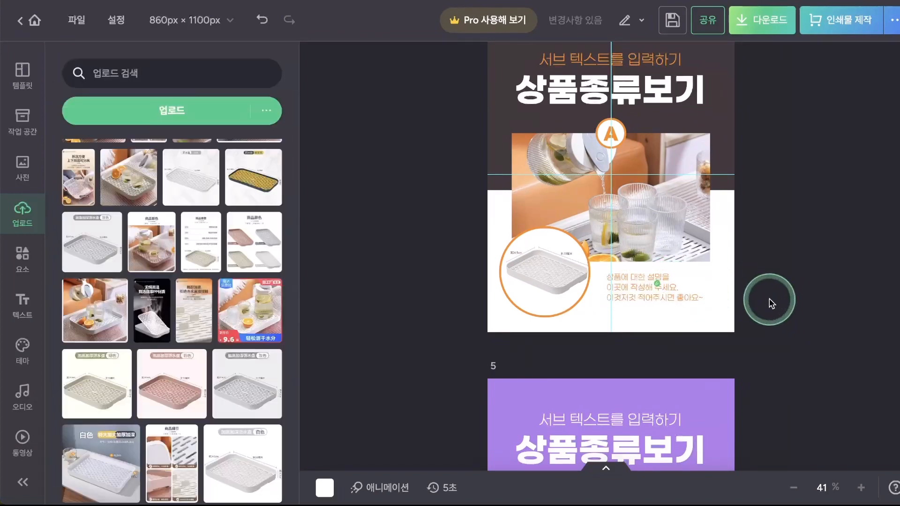
Step: Examine the fifth page's placeholder layout, including its photo frame, colour swatches and price
scroll(647, 341, down, 3)
scroll(647, 344, down, 7)
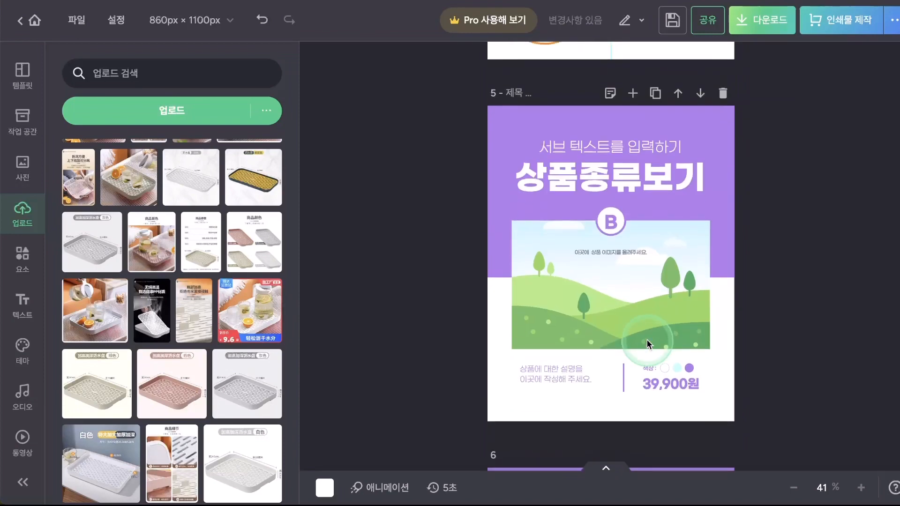
scroll(647, 344, up, 3)
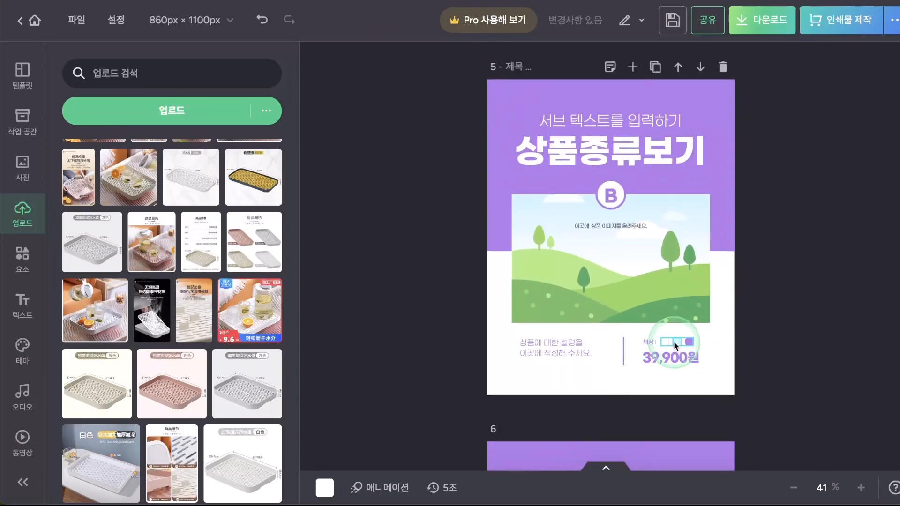
click(716, 341)
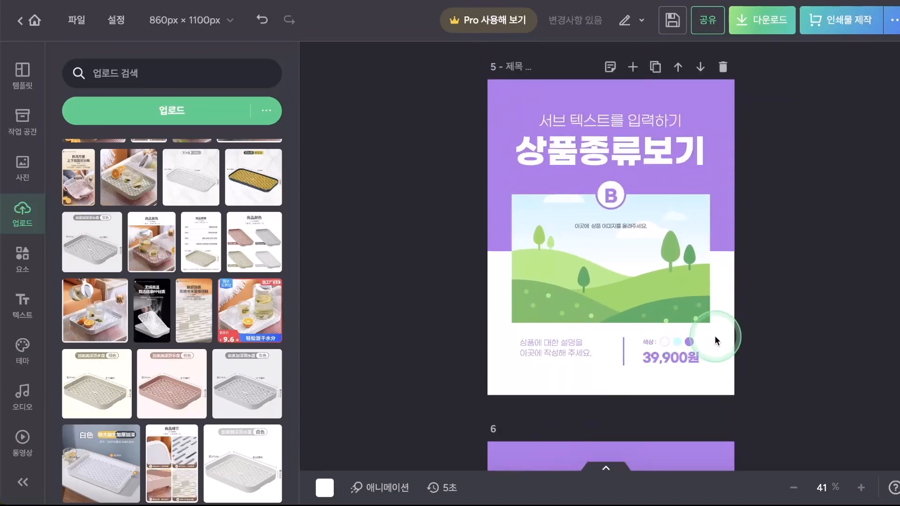
click(678, 342)
click(796, 318)
Step: Fill the fifth page's frame with the uploaded image of four tray colours and shift it upward inside the frame
click(280, 318)
drag(248, 243, 406, 317)
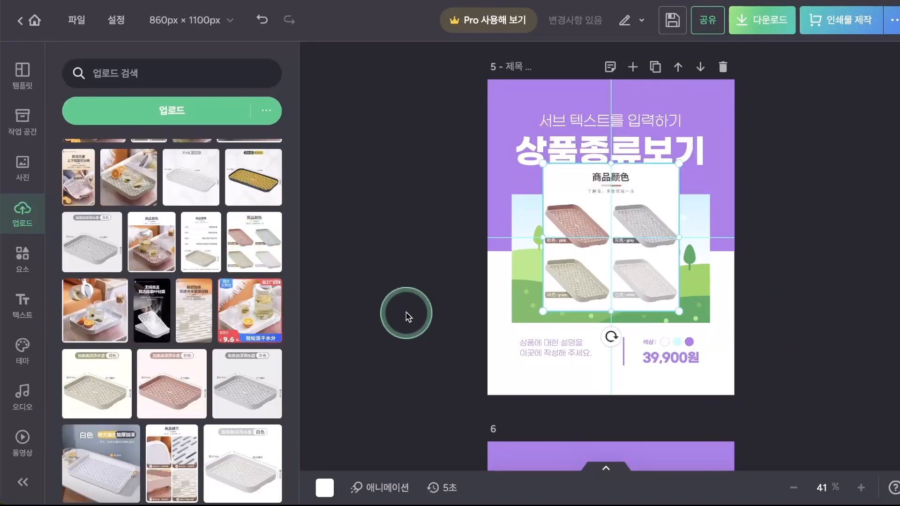
drag(558, 284, 590, 300)
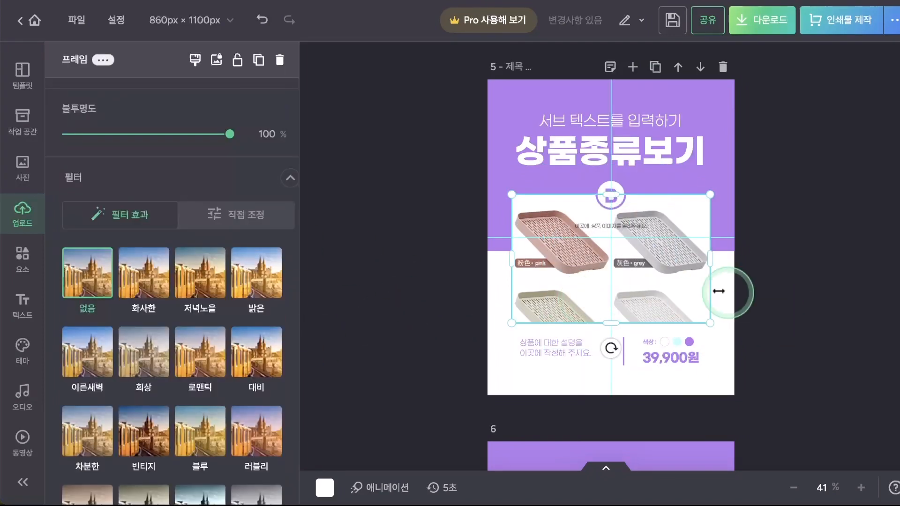
double_click(668, 278)
drag(669, 287, 670, 264)
click(752, 280)
click(697, 272)
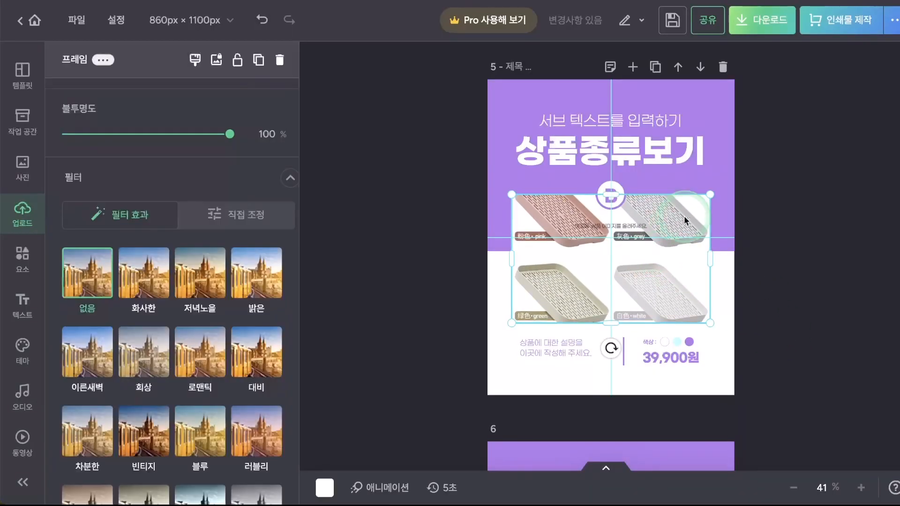
Step: Enlarge the fifth page's photo frame to the page width, and scale and reposition the image inside so all four trays fit
drag(705, 193, 735, 179)
double_click(668, 244)
drag(735, 90, 710, 127)
drag(672, 204, 688, 202)
drag(726, 118, 711, 144)
click(792, 151)
click(699, 276)
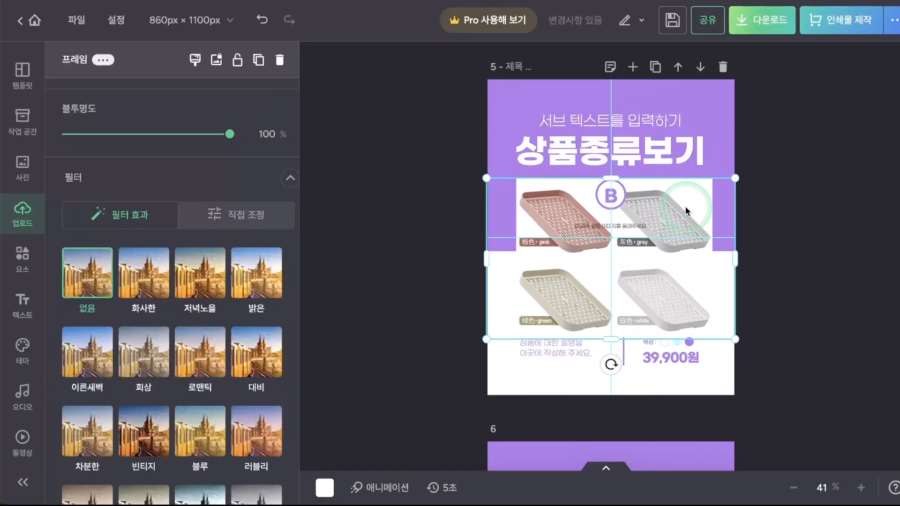
Step: Enlarge the frame further so the four trays span almost the full width of the fifth page
drag(746, 193, 774, 175)
click(807, 179)
click(676, 356)
click(701, 279)
Step: Move the fifth page's subtitle and 상품종류보기 heading up together, clear of the tray image
click(712, 129)
click(669, 140)
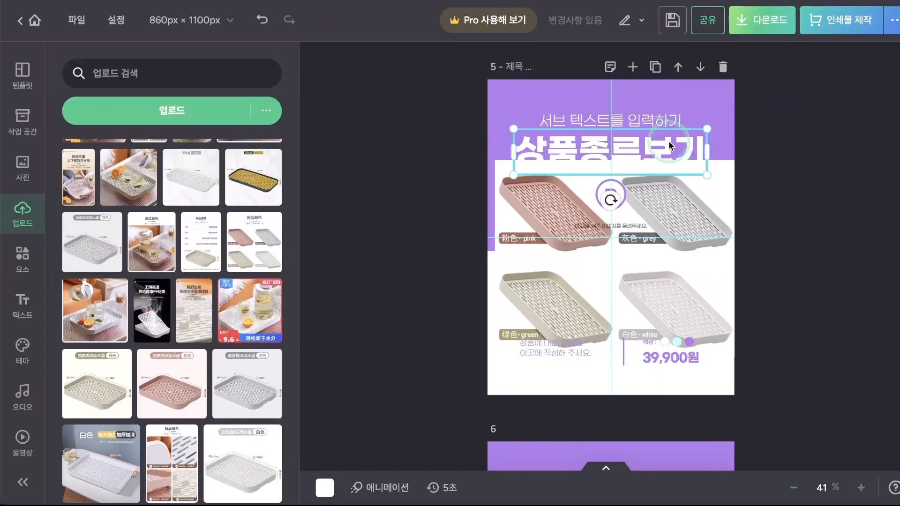
shift+click(658, 118)
drag(658, 117, 658, 101)
click(787, 132)
Step: Recolour the fifth page's purple header block orange #FF8B00
click(725, 123)
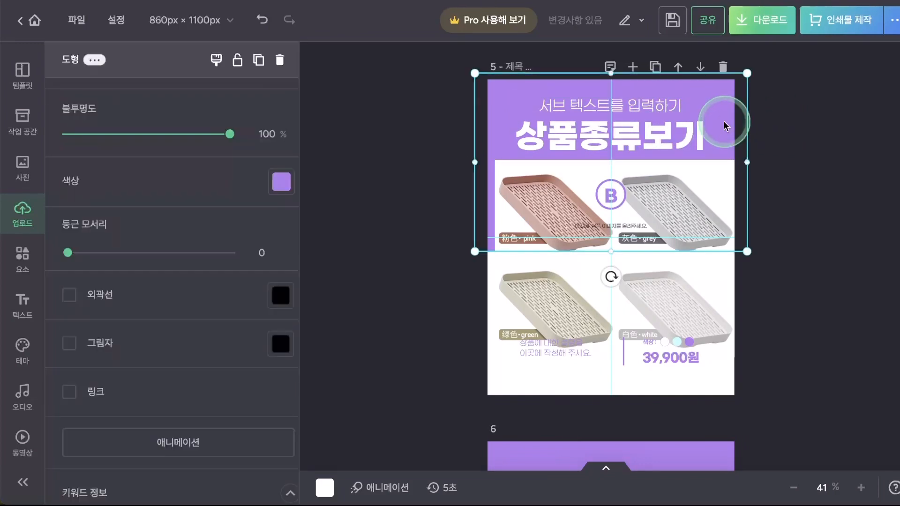
click(281, 182)
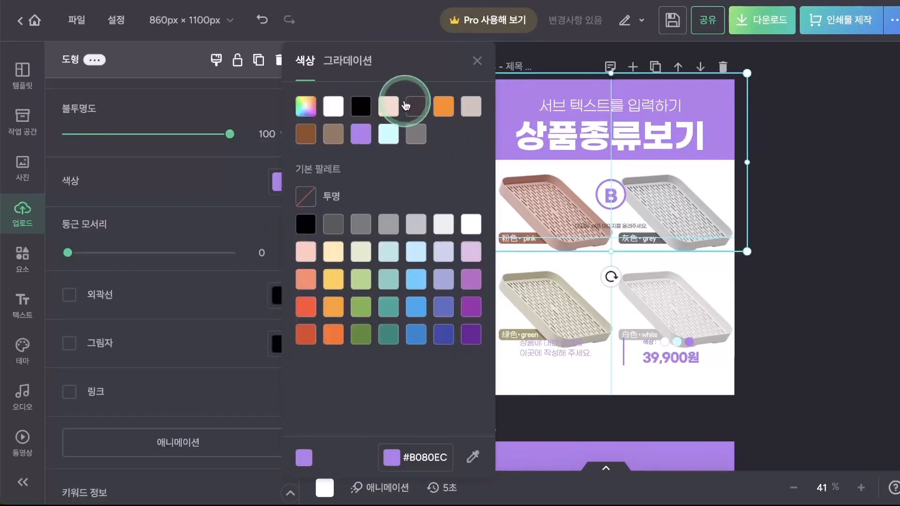
click(443, 106)
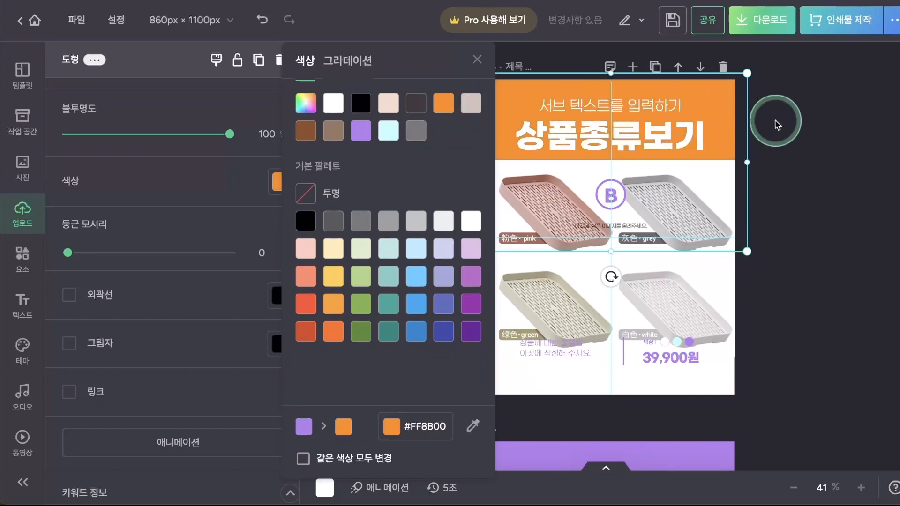
Step: Enlarge the four-tray product image to span the page width directly beneath the orange banner, and lock it in place
click(816, 115)
drag(713, 191, 711, 192)
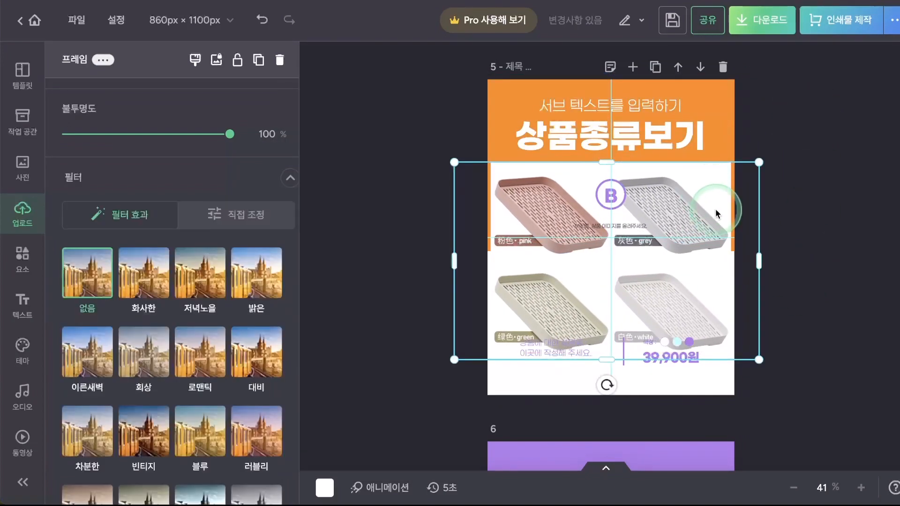
drag(773, 165, 771, 162)
click(685, 403)
click(629, 255)
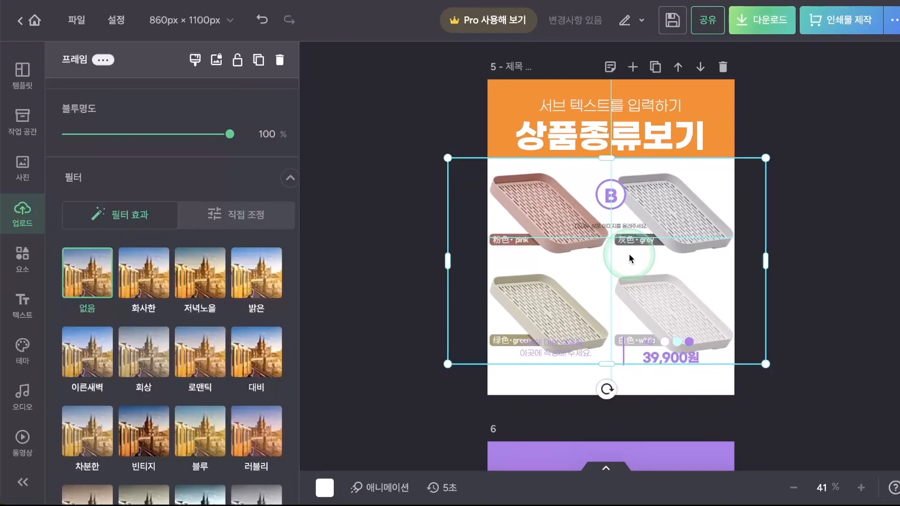
key(ctrl+l)
Step: Move the description text, divider line, colour dots and price together down below the tray image
drag(744, 392, 560, 381)
key(ctrl+z)
click(559, 376)
drag(700, 374, 544, 367)
Step: Recolour the selected description, divider, dots and price with the dark document colour #40393A
click(281, 181)
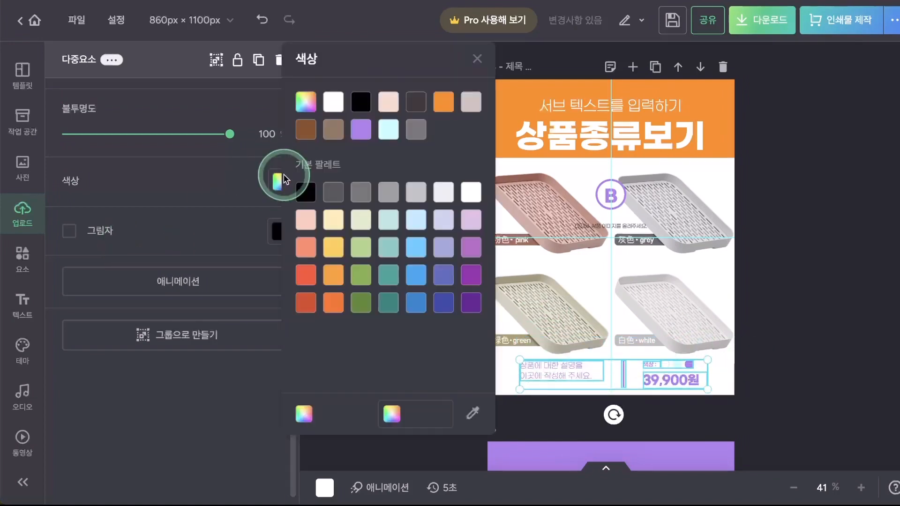
click(427, 109)
click(485, 121)
click(798, 338)
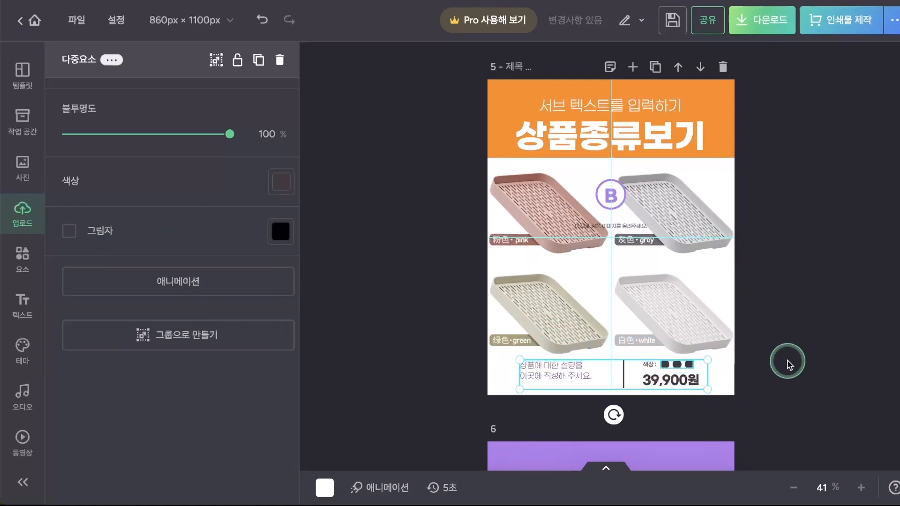
Step: Ungroup the three colour dots next to the 색상 label so each can be edited separately
click(680, 372)
key(ctrl+shift+g)
click(818, 368)
Step: Recolour the middle colour dot with the pink sampled from the pink tray in the image
click(689, 370)
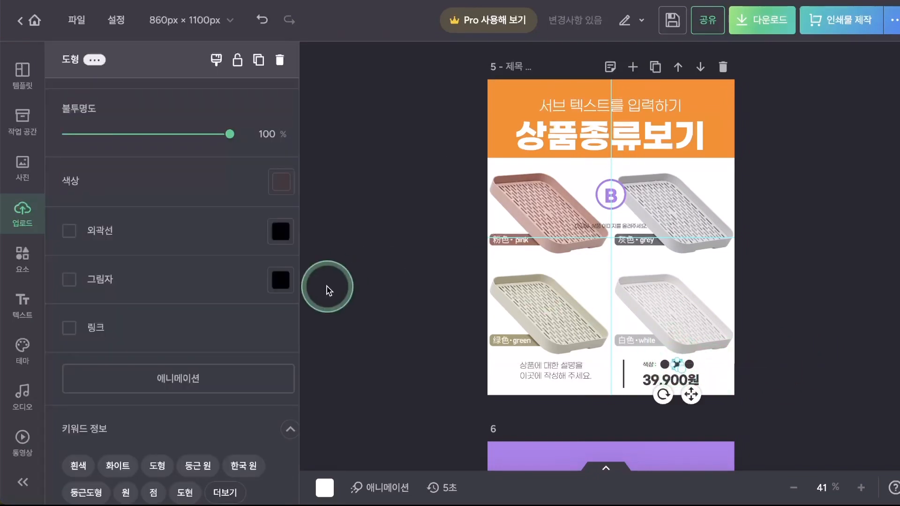
click(282, 182)
click(485, 469)
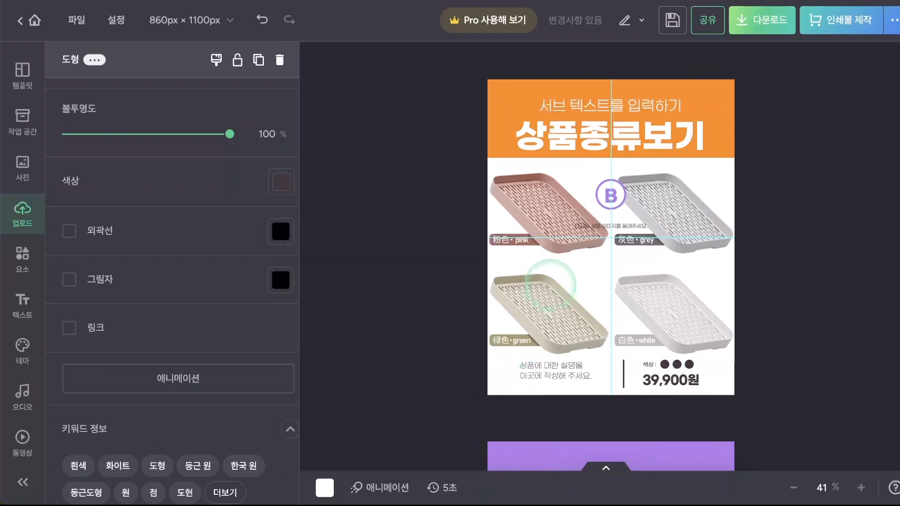
click(601, 203)
click(729, 375)
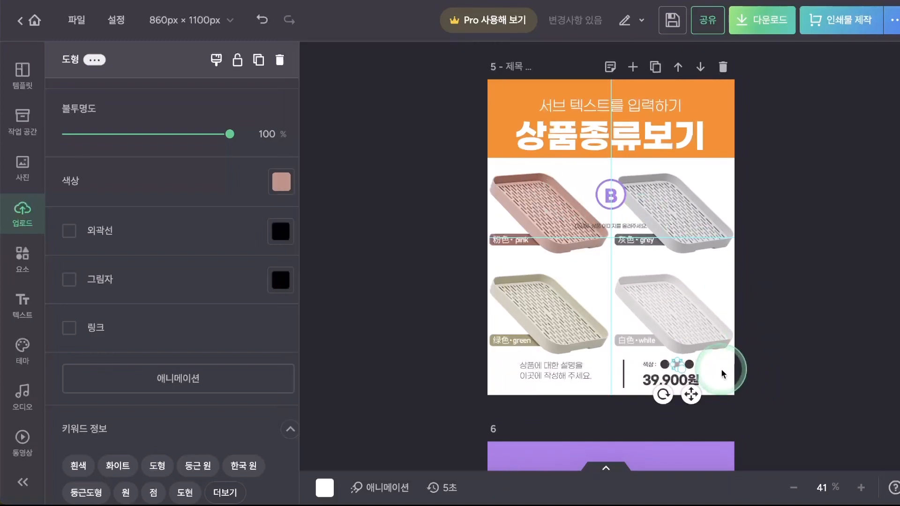
click(714, 373)
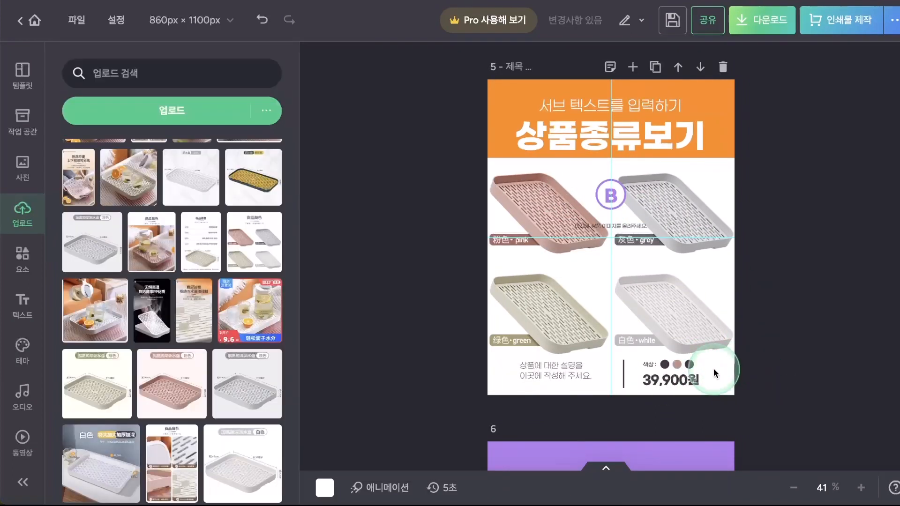
Step: Recolour the third colour dot with the beige-green sampled from the green tray in the image
click(689, 365)
click(275, 187)
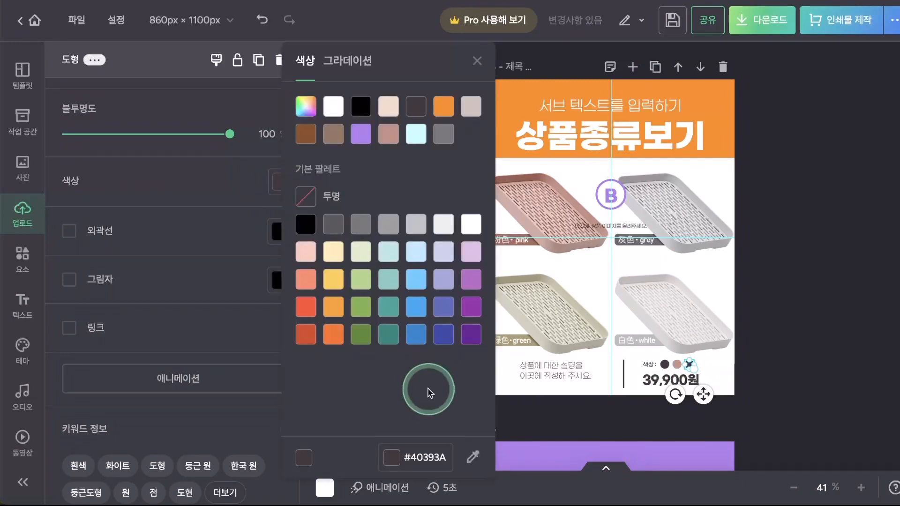
click(472, 457)
click(549, 319)
click(800, 397)
Step: Duplicate the beige-green dot and place the copy to its right as a fourth colour dot
click(691, 366)
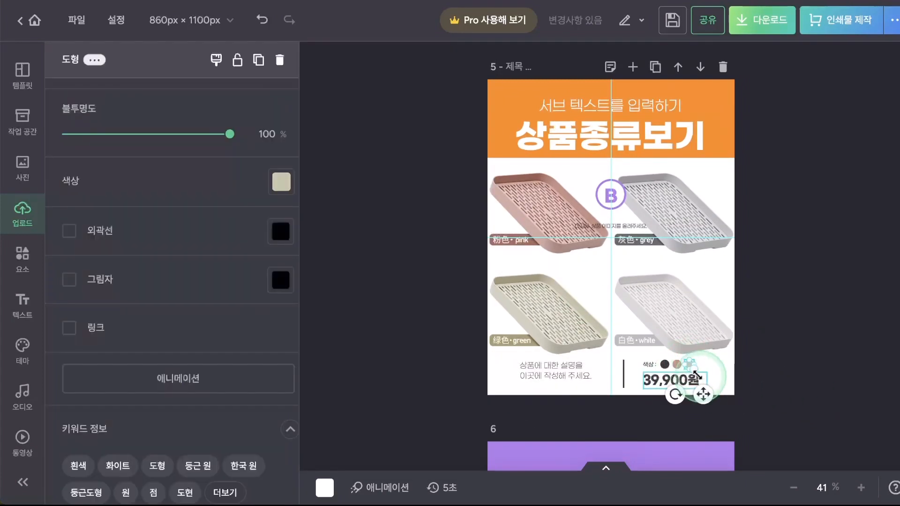
click(766, 374)
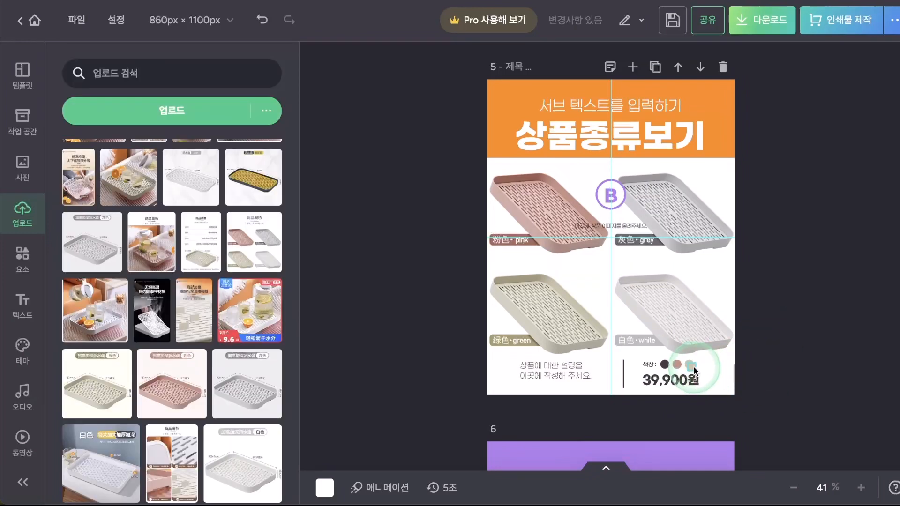
drag(696, 366, 700, 364)
click(736, 370)
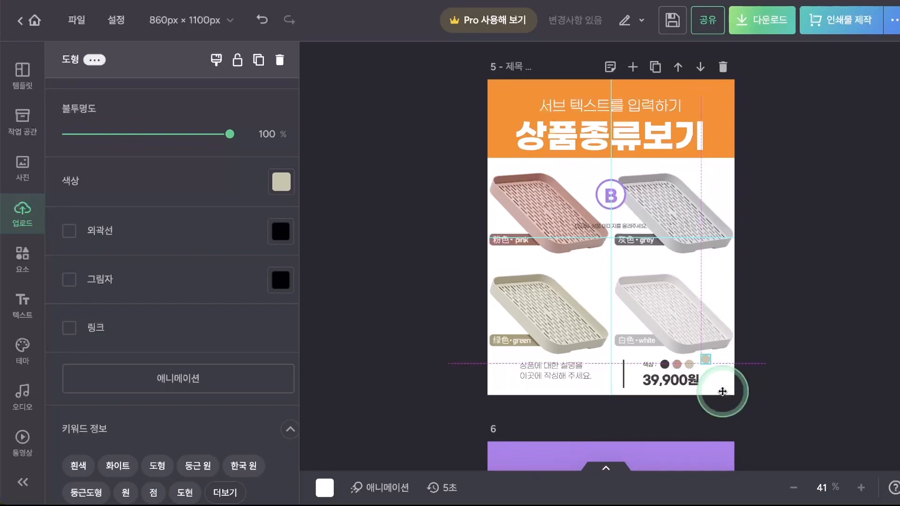
Step: Shift the dark dot and the pink dot slightly left to spread out the colour dots above the price
click(860, 482)
click(860, 482)
scroll(792, 460, down, 2)
click(709, 354)
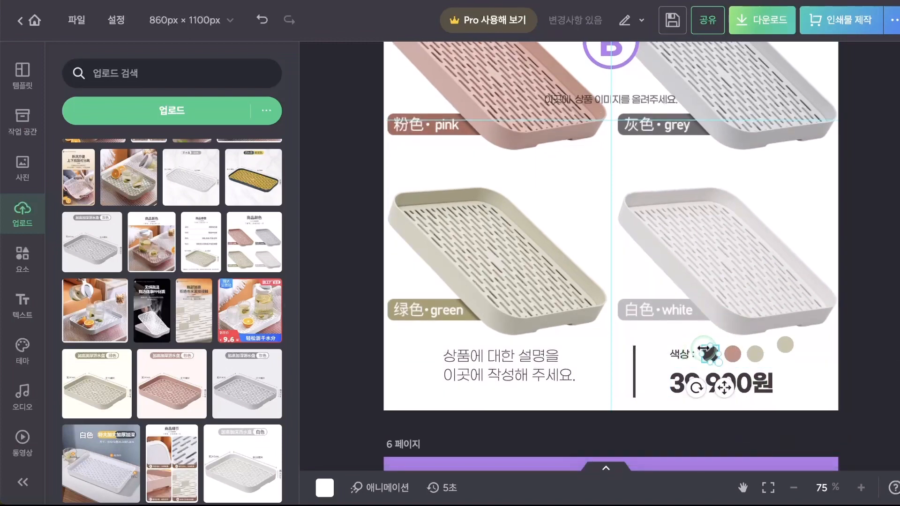
click(696, 350)
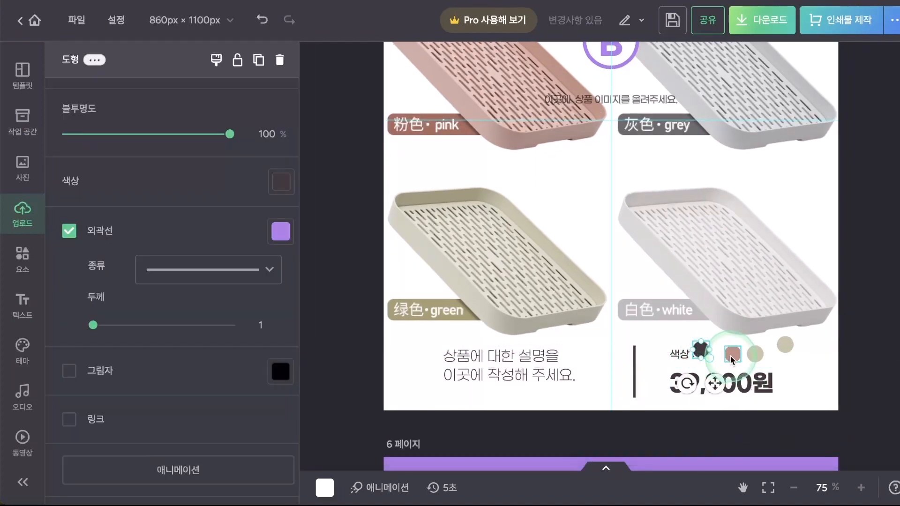
drag(732, 359, 724, 360)
click(728, 353)
click(807, 362)
Step: Edit the label in front of the colour dots to read 색상
drag(811, 368, 702, 351)
click(828, 372)
double_click(683, 357)
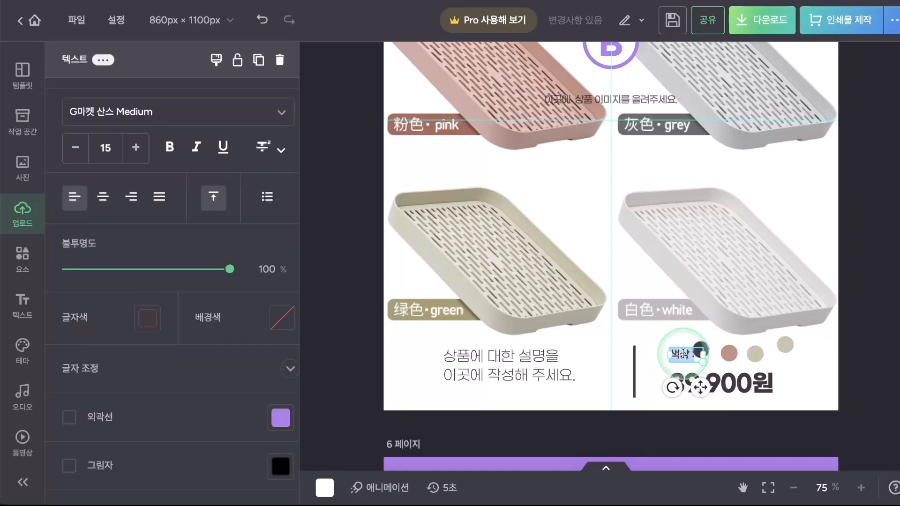
Step: Align all four colour dots to their vertical middle and distribute them with equal horizontal spacing
drag(803, 358, 703, 353)
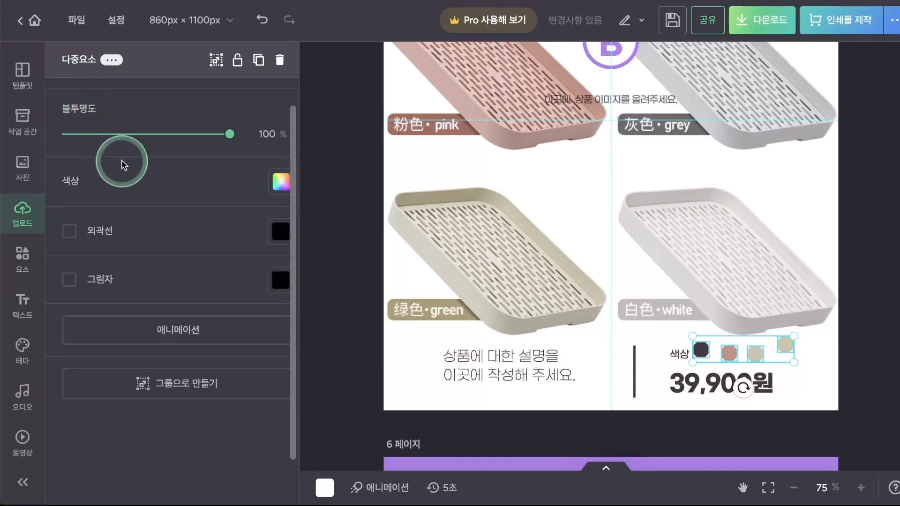
scroll(123, 164, up, 1)
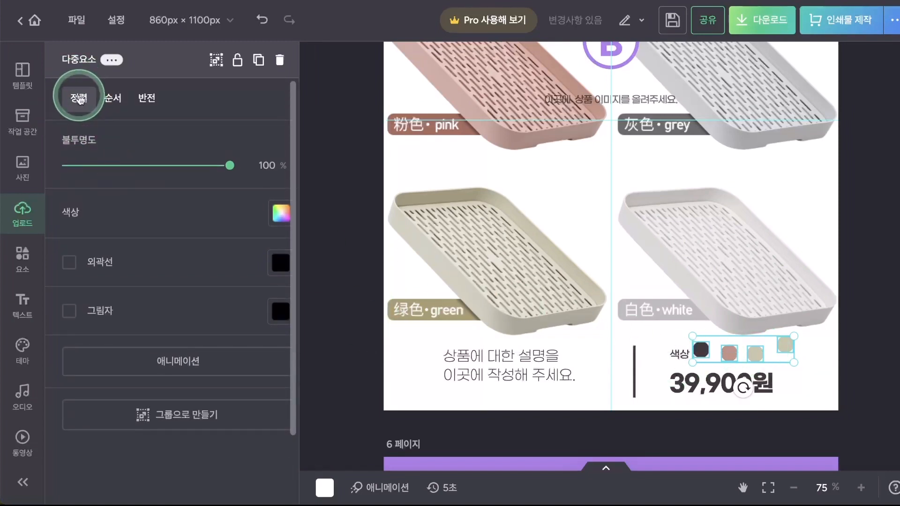
click(80, 99)
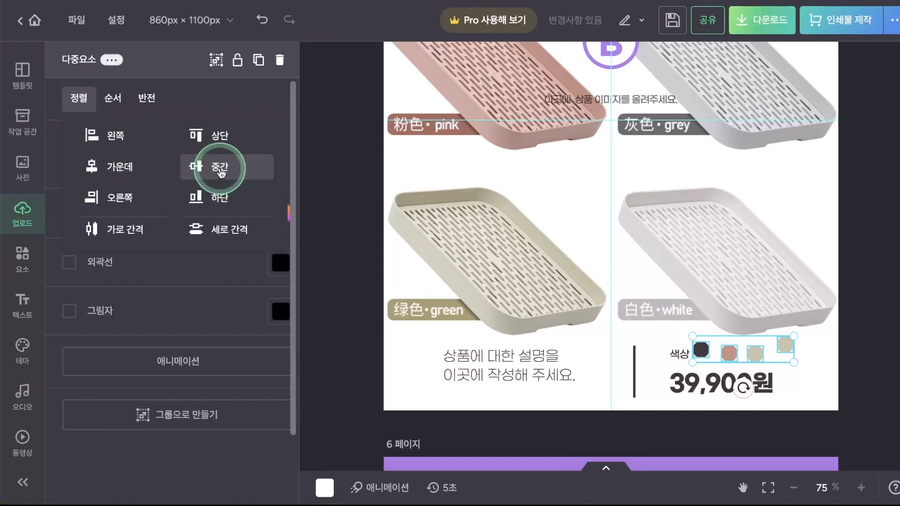
click(220, 169)
click(135, 232)
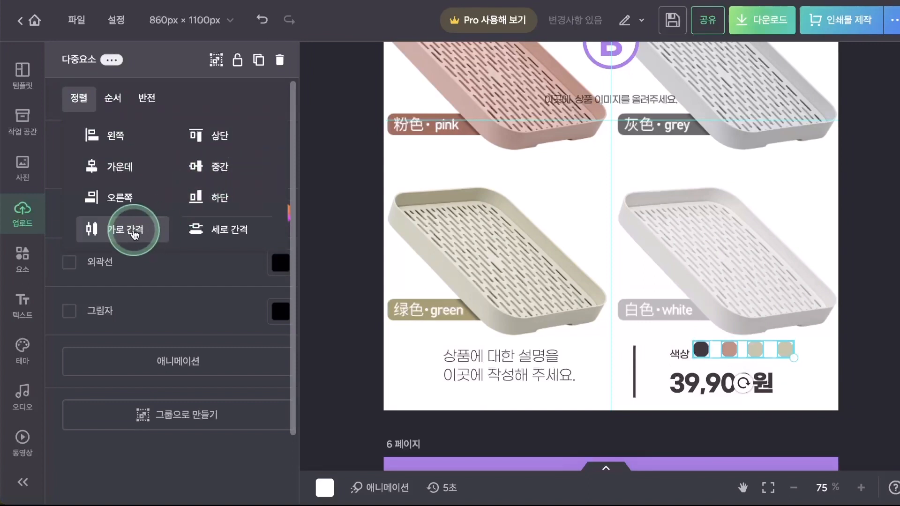
click(521, 310)
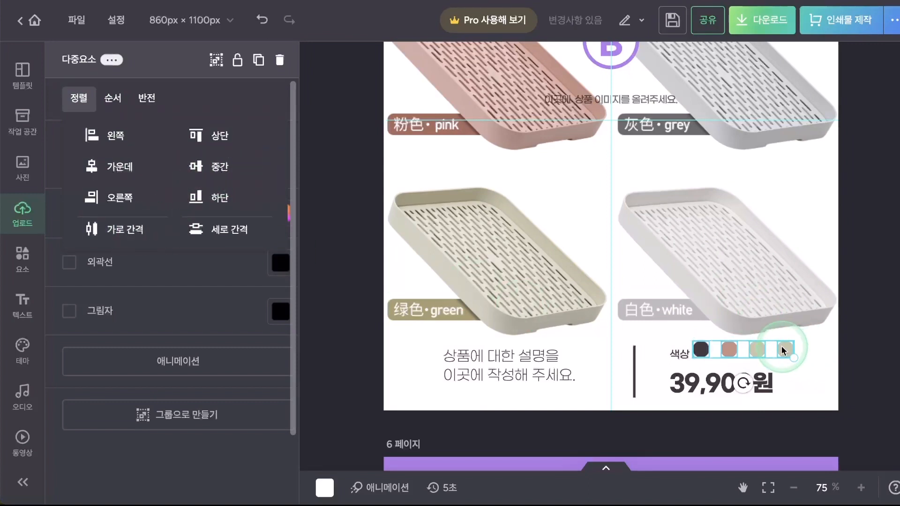
Step: Group the four colour dots and move the group slightly down, level with the 색상 label
click(783, 357)
key(ctrl+g)
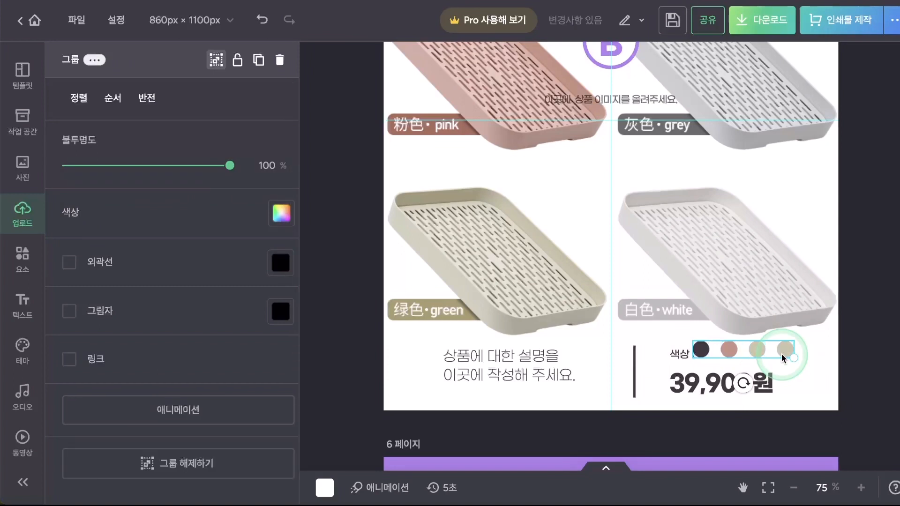
drag(782, 351, 783, 359)
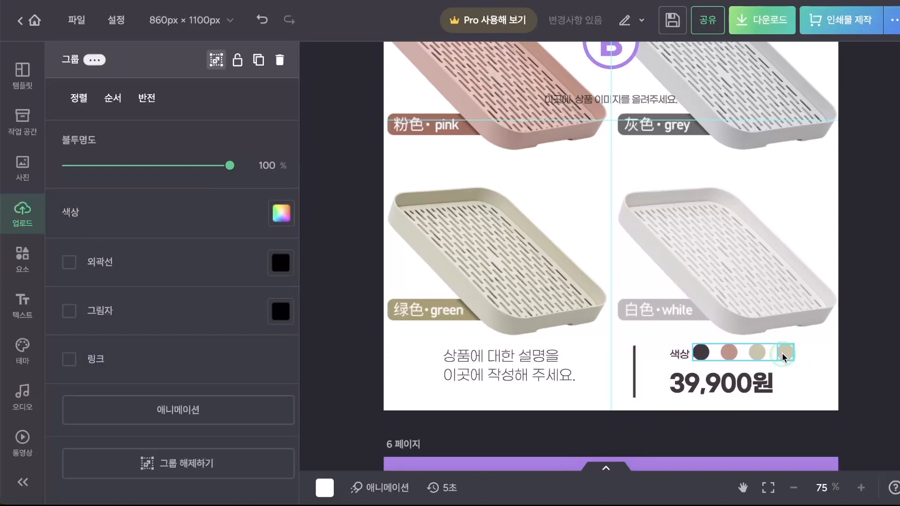
click(820, 377)
Step: Move the two-line product description slightly down beside the divider and open its text colour choices
click(570, 385)
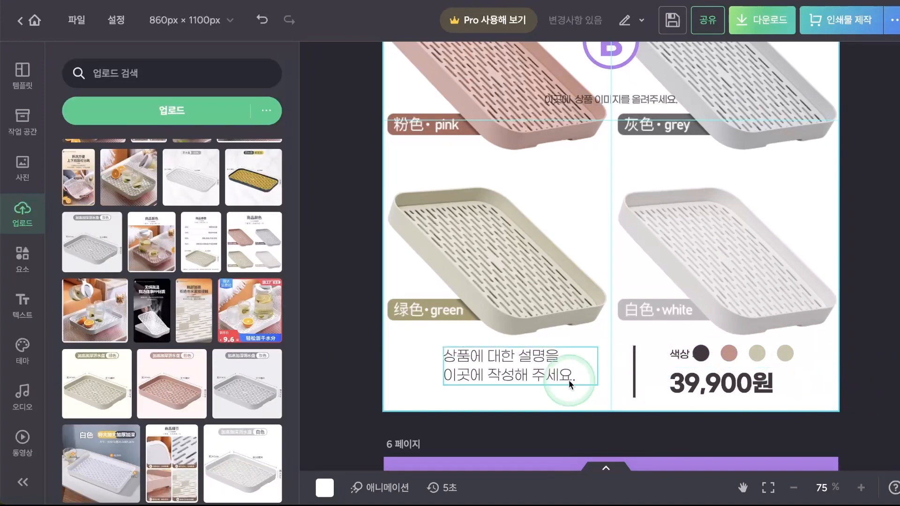
drag(522, 364, 522, 374)
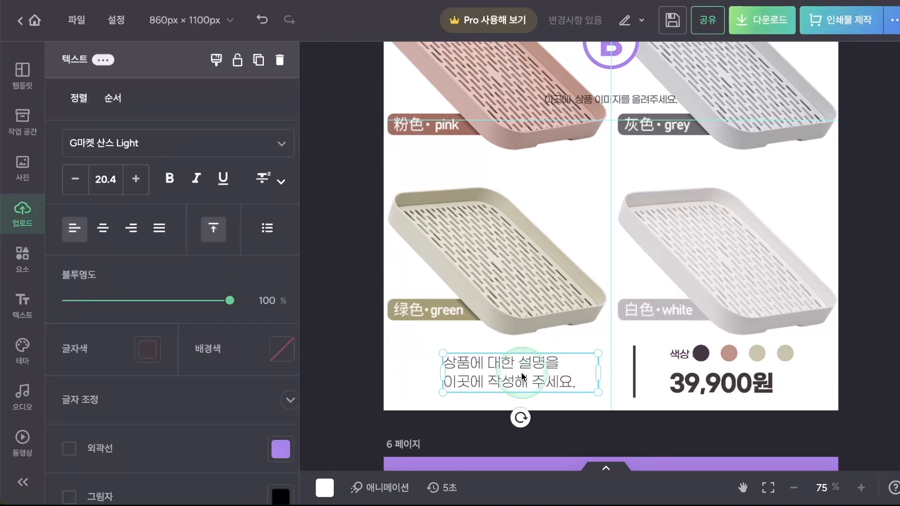
click(155, 345)
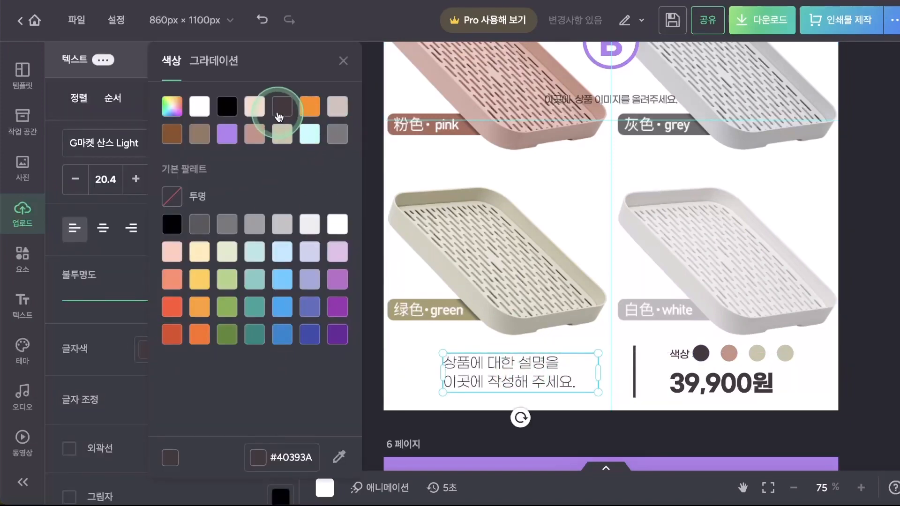
click(563, 295)
click(715, 396)
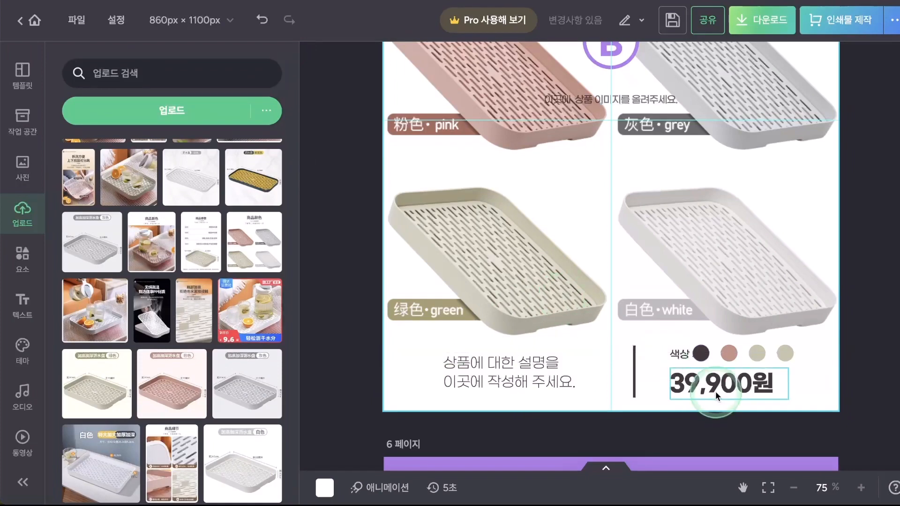
Step: Delete the purple B badge and the image placeholder text lying over the trays
scroll(717, 328, up, 2)
scroll(717, 329, up, 3)
scroll(716, 342, down, 3)
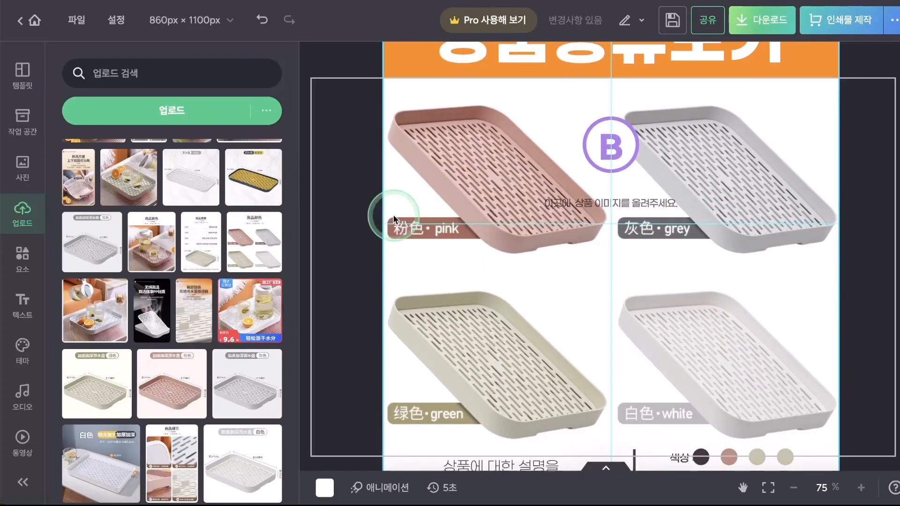
drag(393, 222, 392, 222)
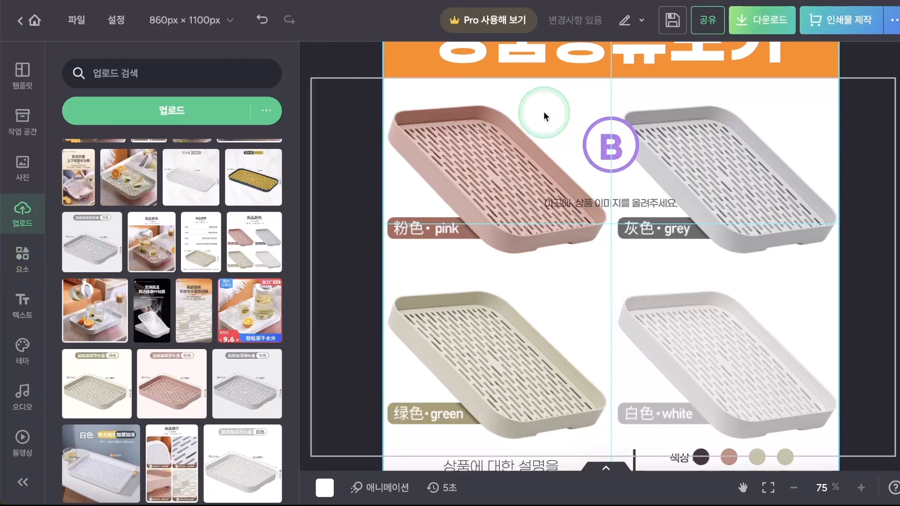
scroll(616, 197, up, 3)
click(619, 253)
key(Delete)
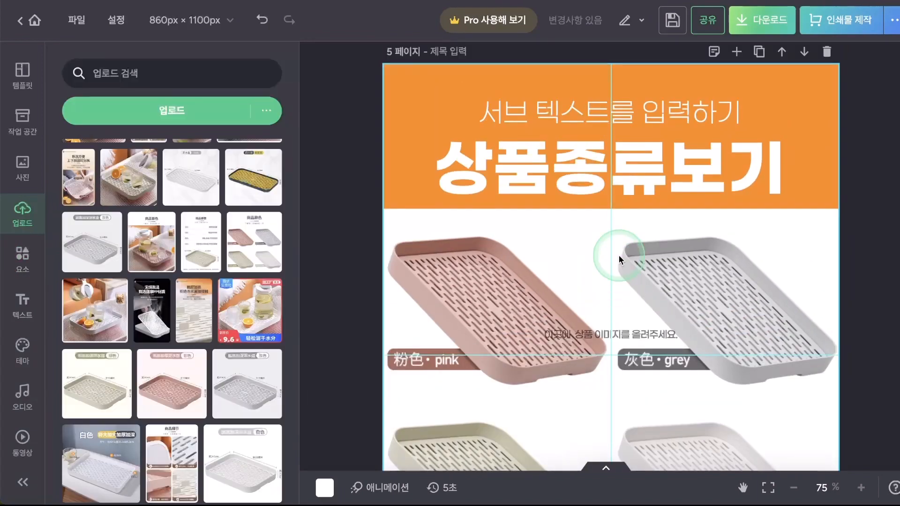
click(622, 333)
key(Delete)
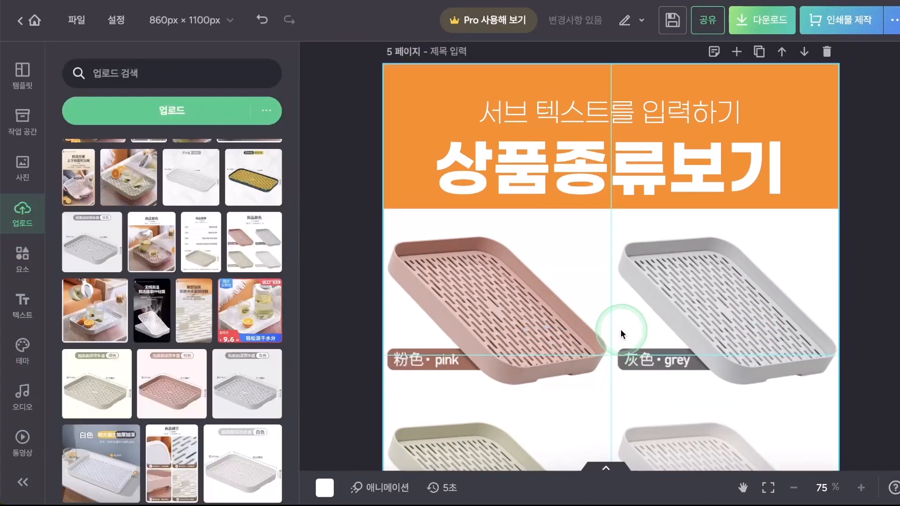
Step: Insert a plain grey square from the shape elements onto the tray page and select it
click(23, 256)
click(172, 161)
click(77, 109)
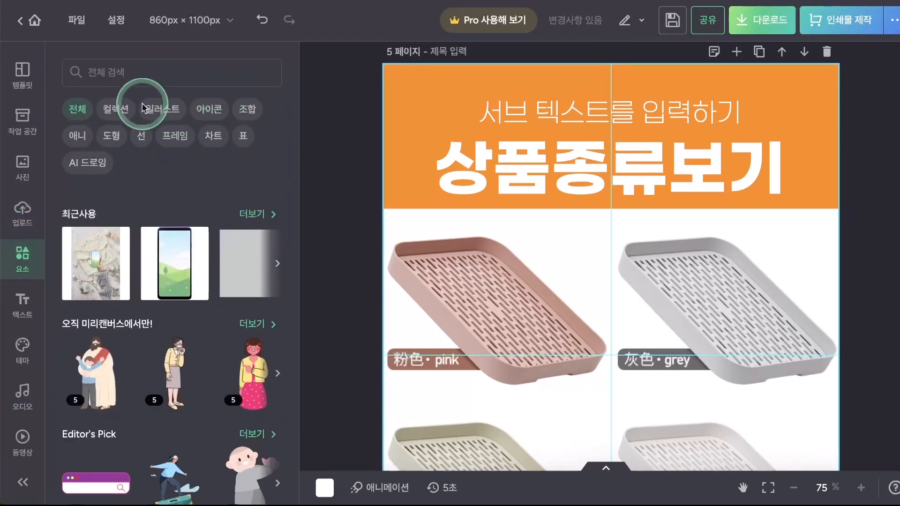
click(119, 138)
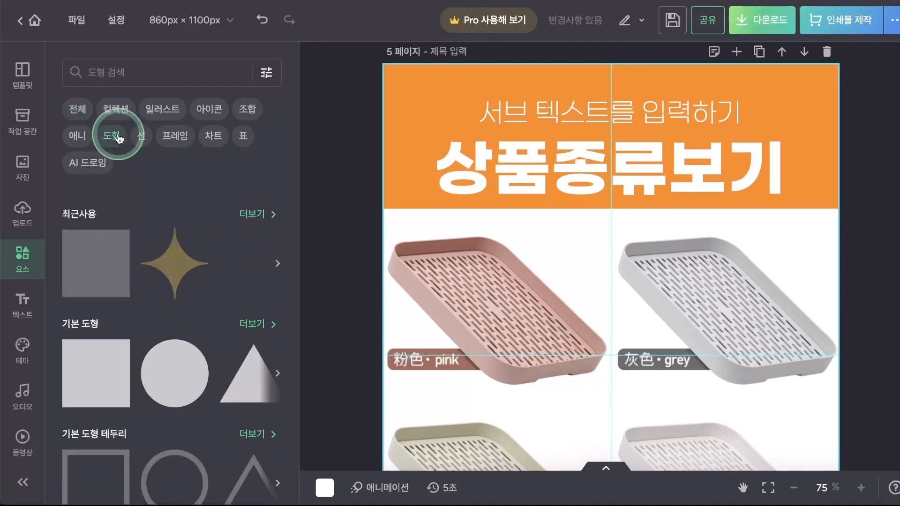
scroll(574, 302, down, 2)
scroll(575, 305, down, 1)
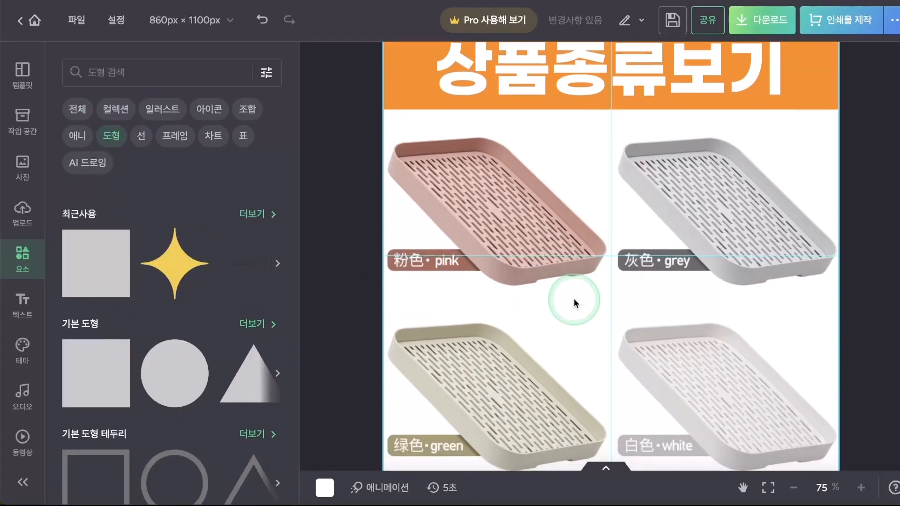
click(105, 253)
click(721, 182)
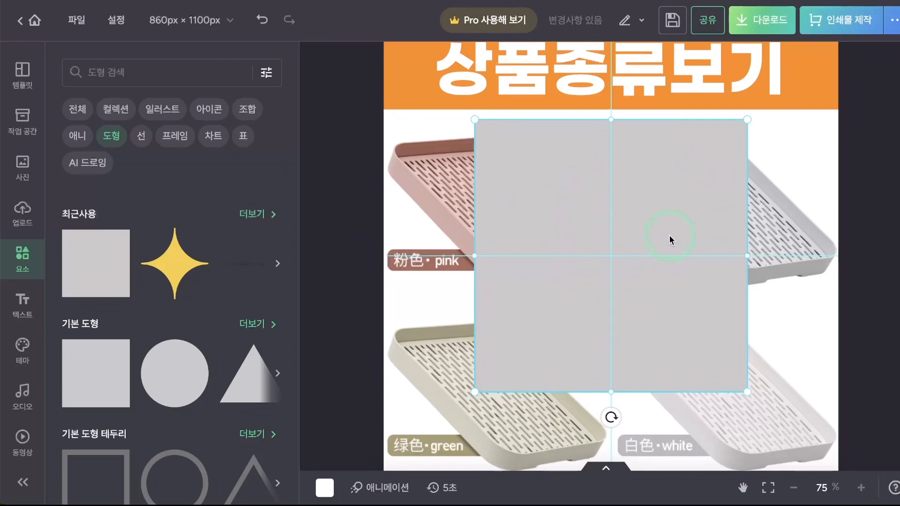
click(534, 181)
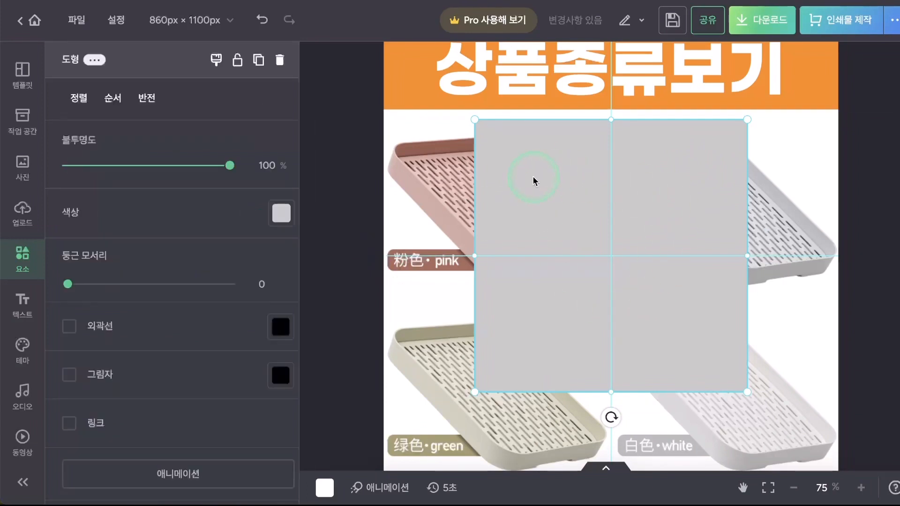
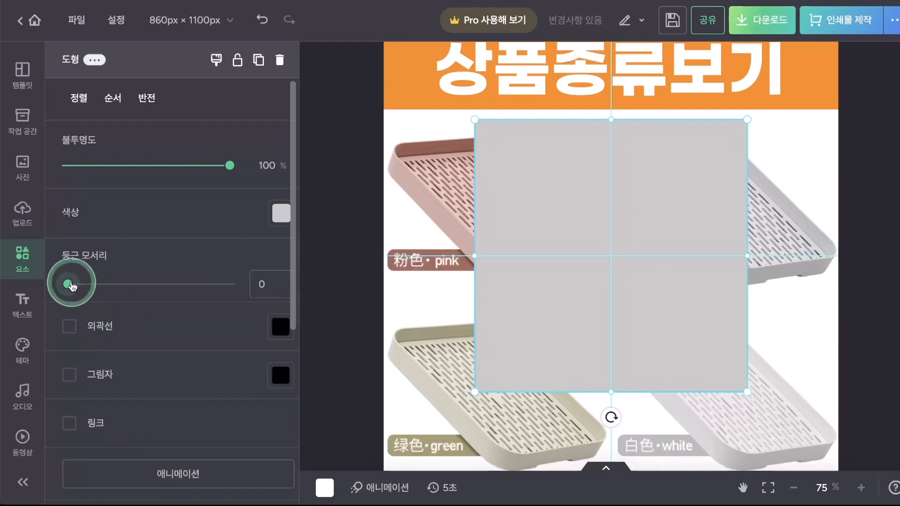
Step: Set the grey square's corner rounding to 100, flatten it into a small pill and place it just below the pink tray's label
drag(69, 284, 278, 284)
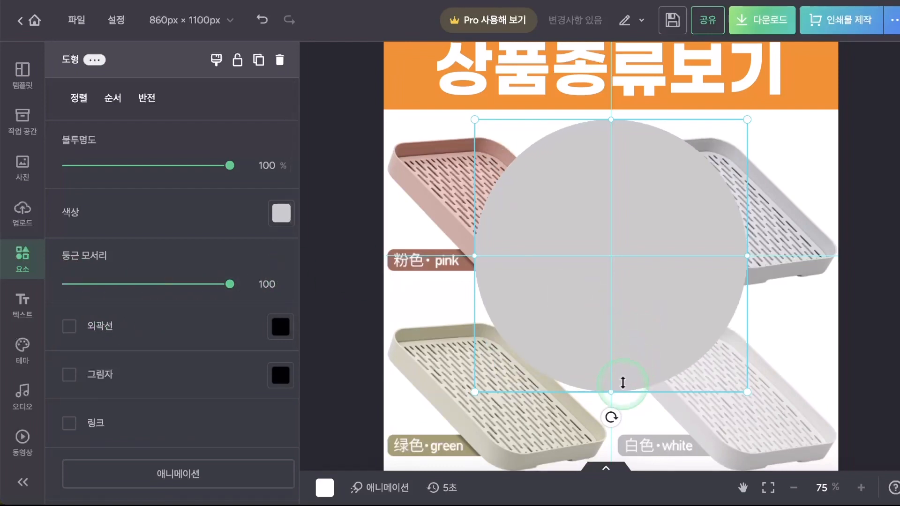
drag(616, 385, 609, 173)
drag(749, 143, 639, 143)
drag(563, 143, 485, 308)
drag(550, 327, 443, 306)
click(476, 266)
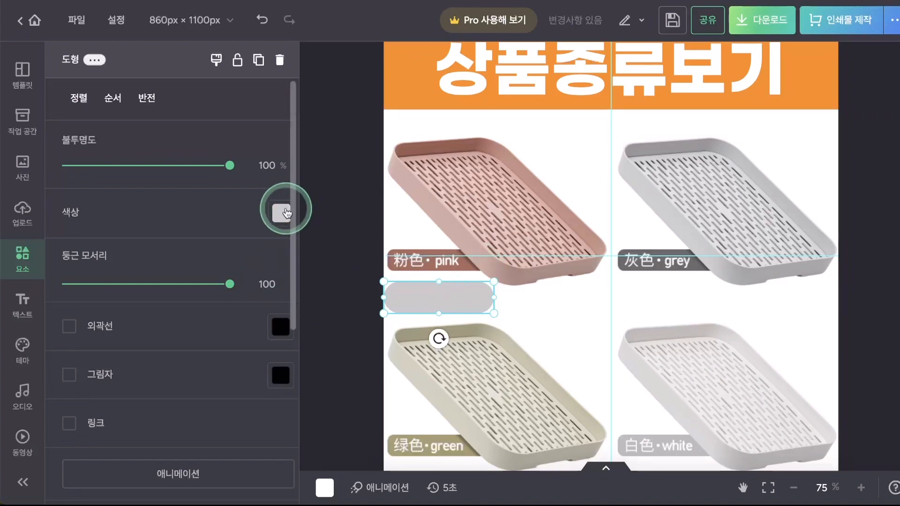
Step: Recolour the pill with the brown sampled from the pink tray's label and move it over that label
click(284, 212)
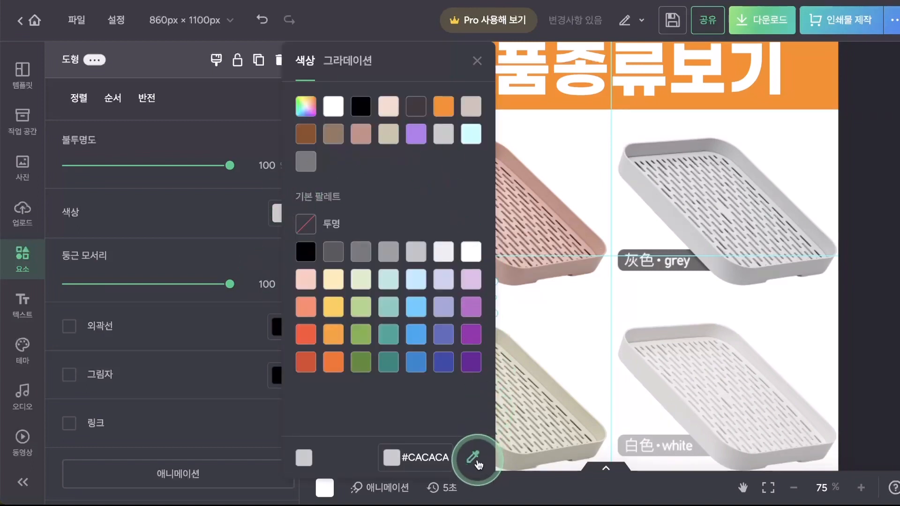
click(475, 459)
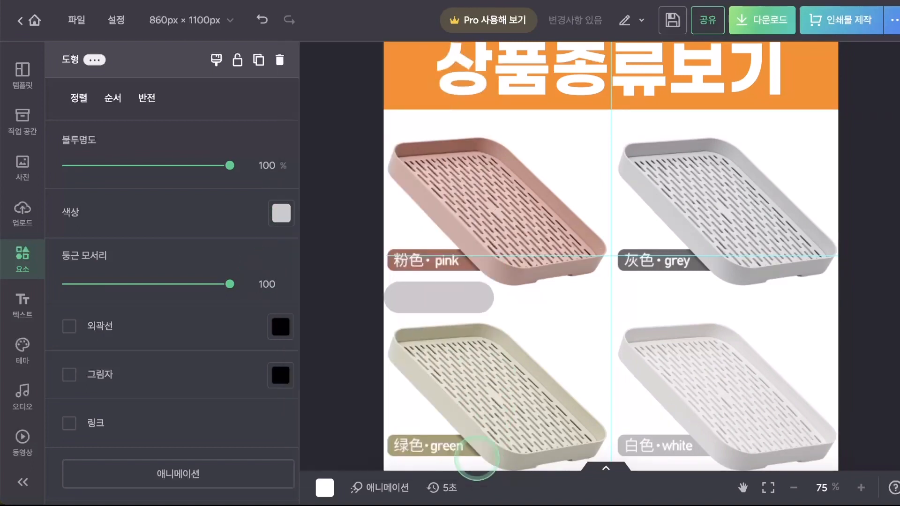
click(468, 268)
click(548, 311)
drag(456, 299, 486, 263)
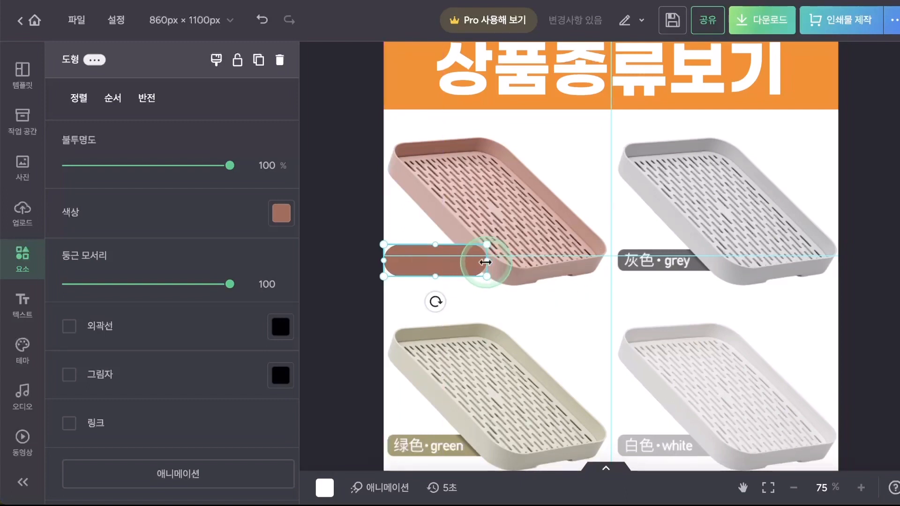
Step: Add a drop shadow to the brown pill on the pink tray's label
scroll(225, 351, down, 3)
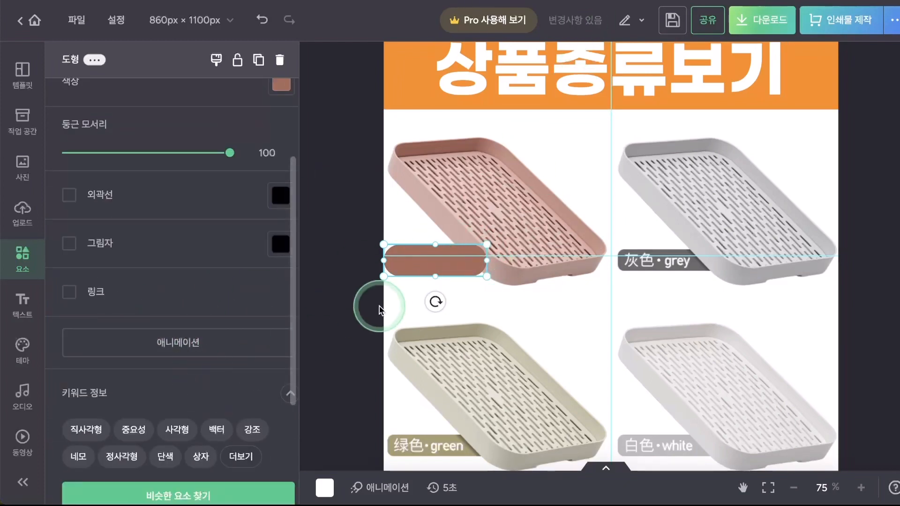
click(178, 248)
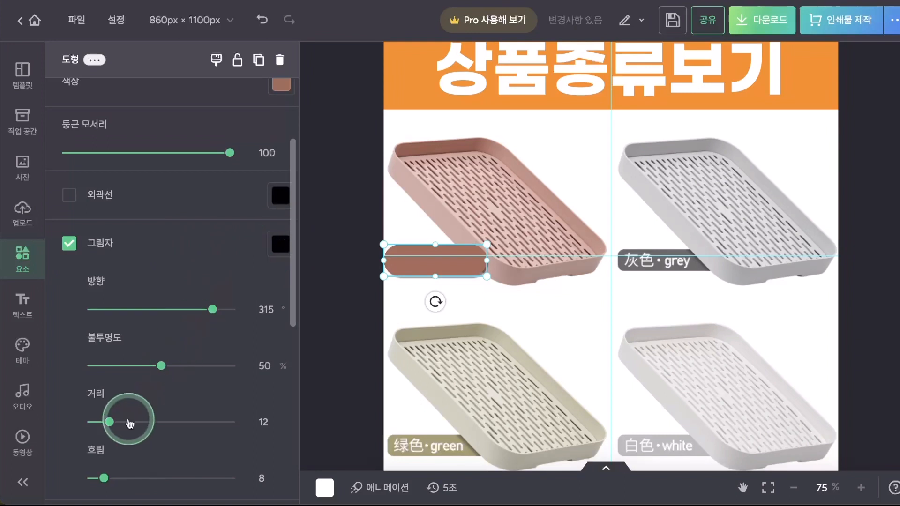
click(345, 346)
click(454, 261)
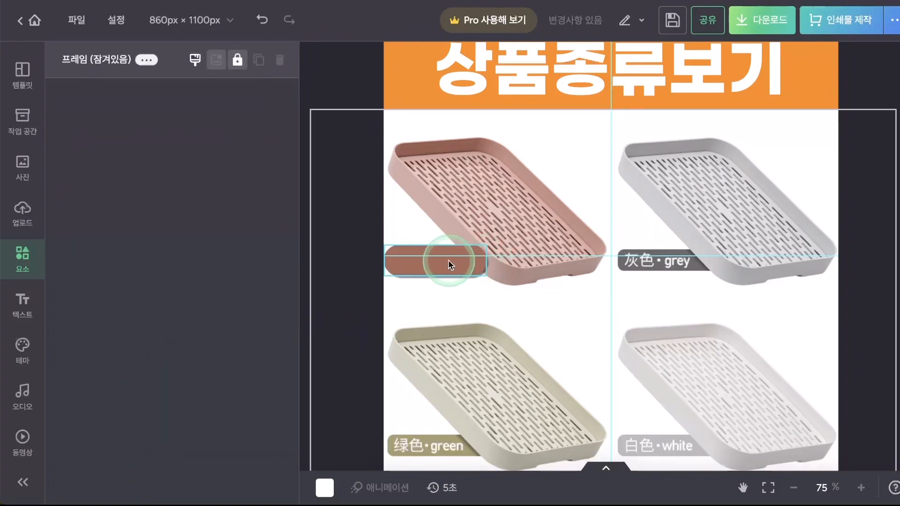
Step: Make the brown pill thinner to suit the pink tray's label and nudge it upward
drag(388, 267, 382, 262)
drag(433, 244, 451, 263)
click(443, 270)
key(Up)
key(Up)
key(Up)
key(Up)
key(Up)
key(Up)
key(Up)
key(Up)
key(Up)
key(Up)
key(Up)
key(Up)
key(Up)
key(Up)
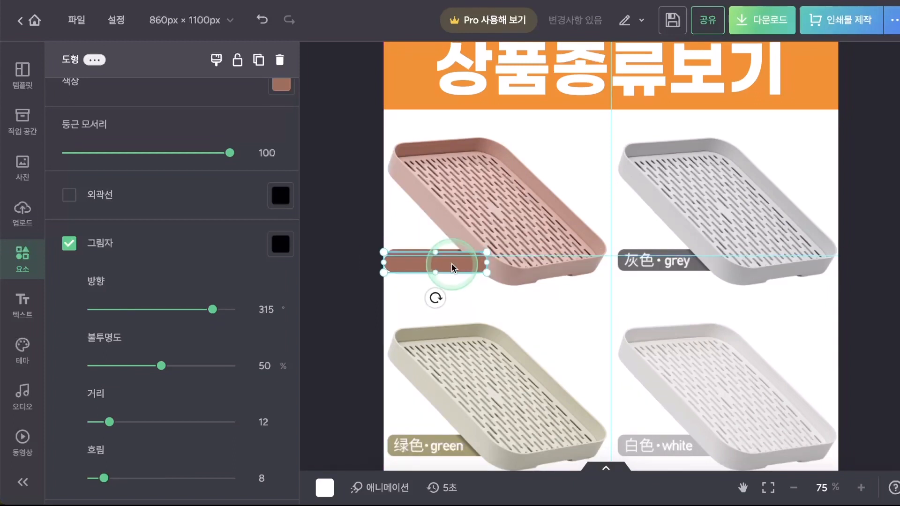
Step: Fine-tune the brown pill's size and position so it fully covers the pink tray's label
click(432, 285)
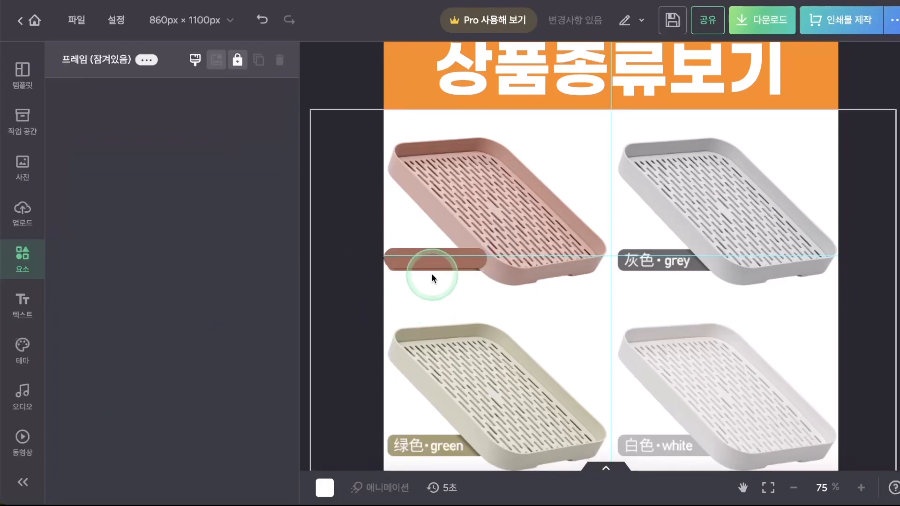
click(421, 264)
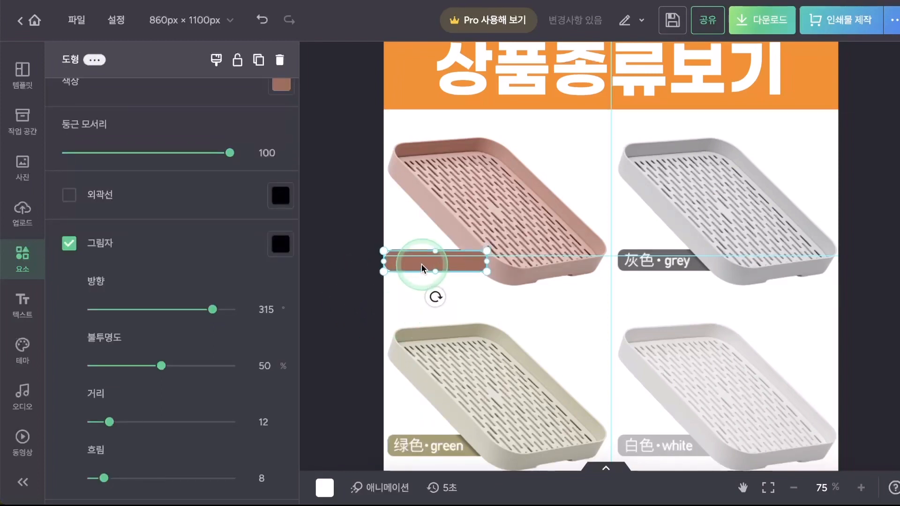
drag(385, 261, 389, 261)
click(542, 277)
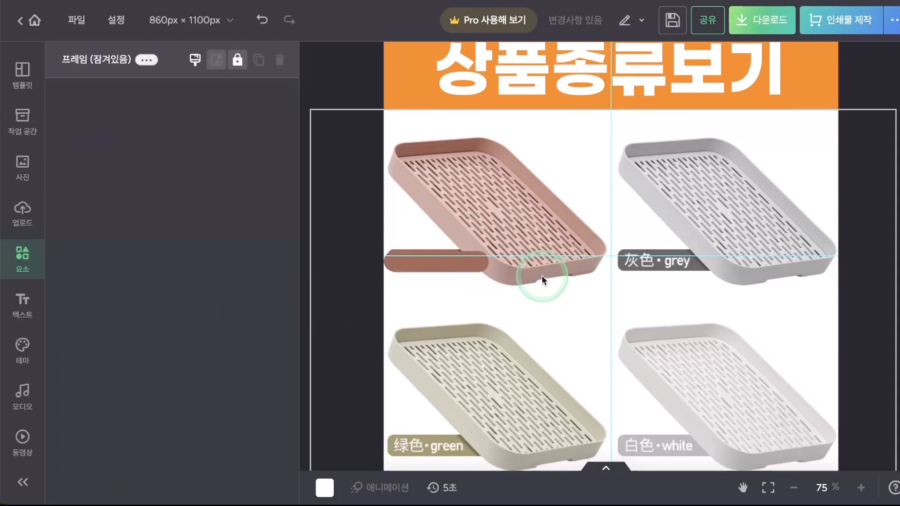
click(452, 271)
drag(449, 271, 447, 271)
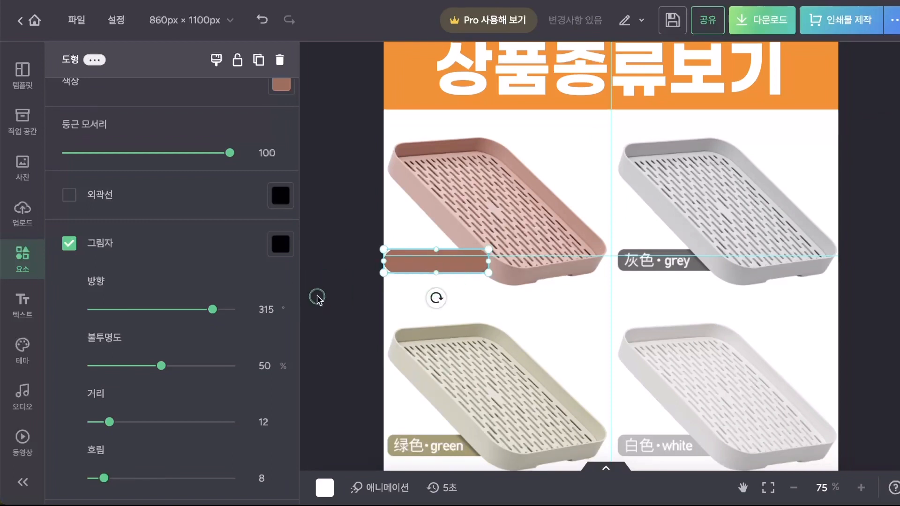
Step: Place a copy of the brown pill on the grey tray's label
click(436, 289)
click(432, 264)
click(275, 308)
click(426, 292)
click(417, 265)
drag(418, 265, 647, 256)
Step: Recolour the copied pill with the dark grey #6A6A6A sampled from the grey tray's label and move it down over the label
click(284, 191)
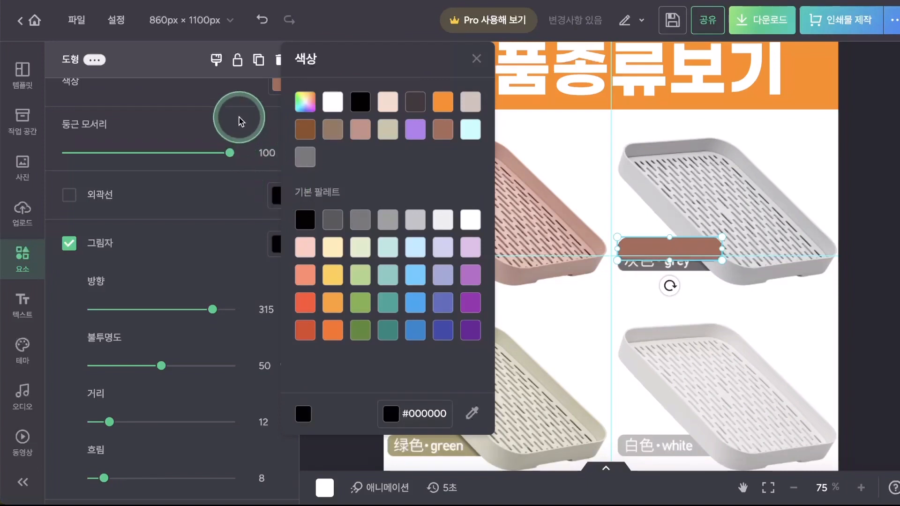
click(242, 125)
scroll(251, 121, up, 2)
click(274, 154)
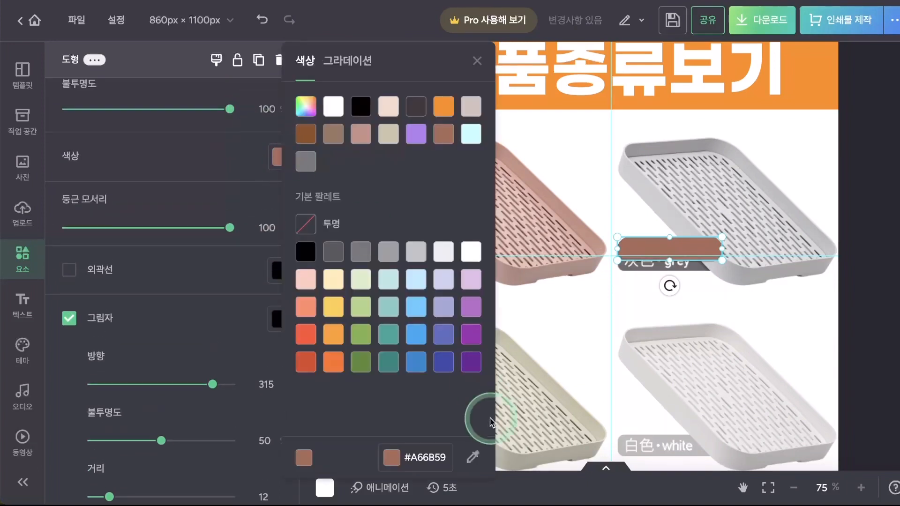
click(479, 462)
click(698, 267)
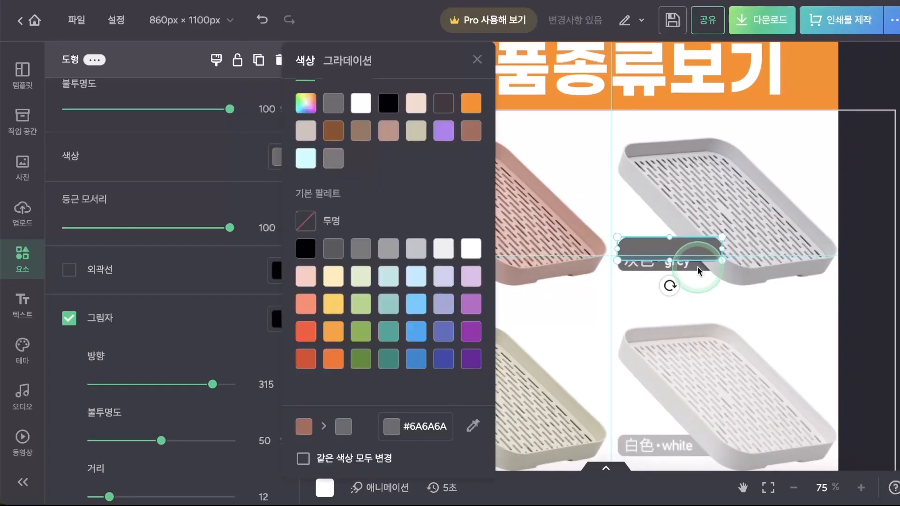
click(791, 317)
drag(691, 246, 691, 258)
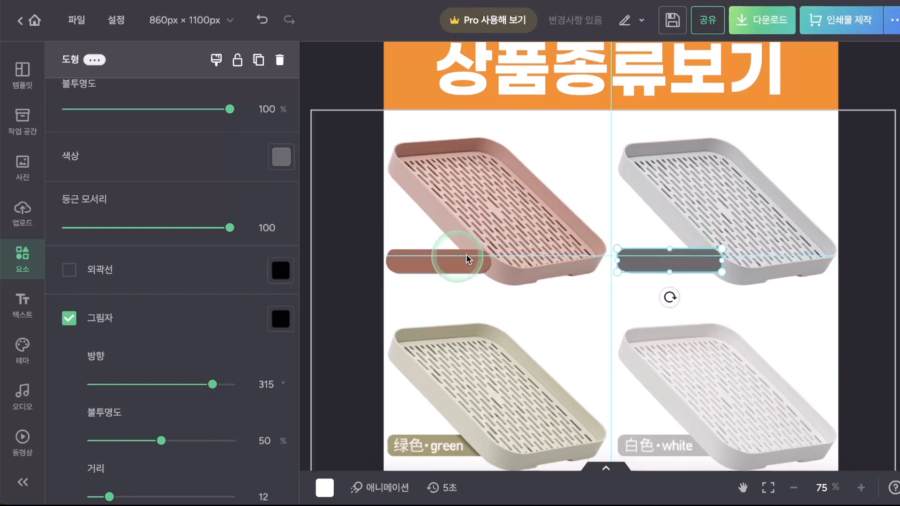
Step: Copy the brown and grey pills together down onto the labels of the green and white trays
shift+click(406, 267)
scroll(525, 280, down, 3)
drag(437, 147, 413, 320)
click(309, 357)
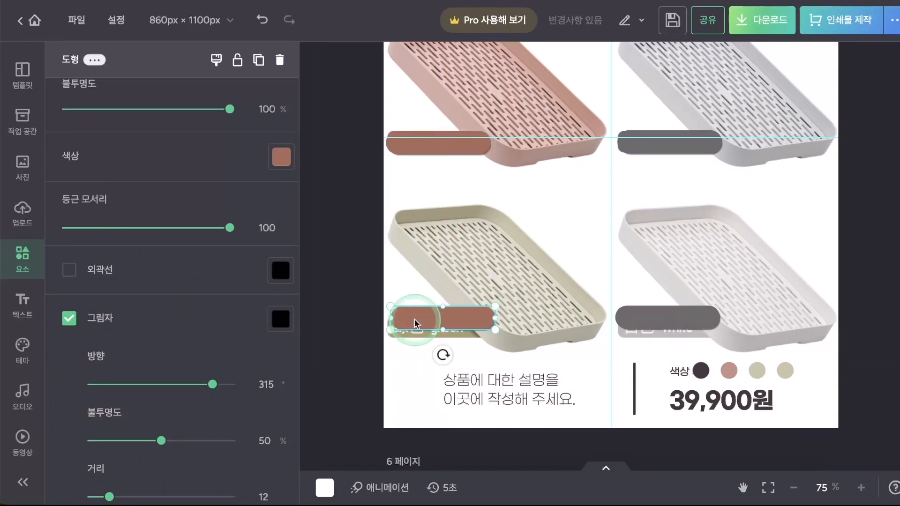
Step: Centre-align the two brown pills of the pink and green trays with each other
shift+click(435, 155)
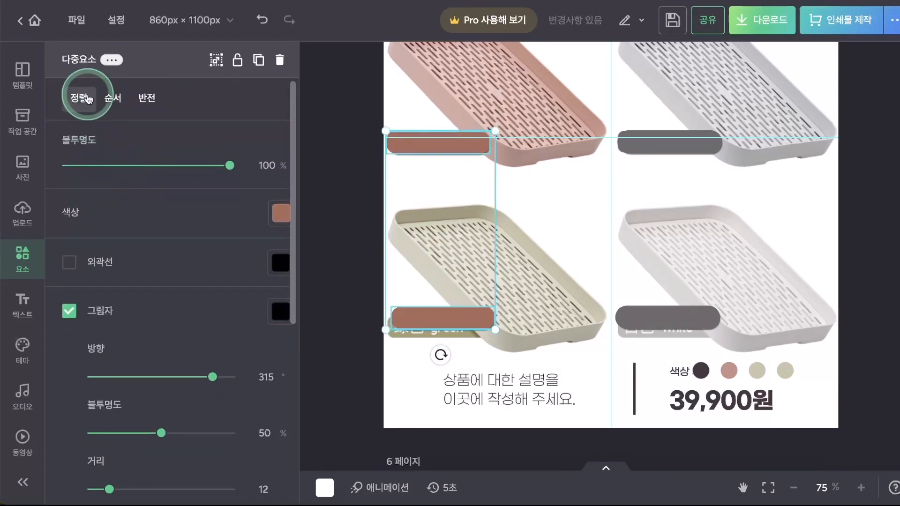
click(86, 97)
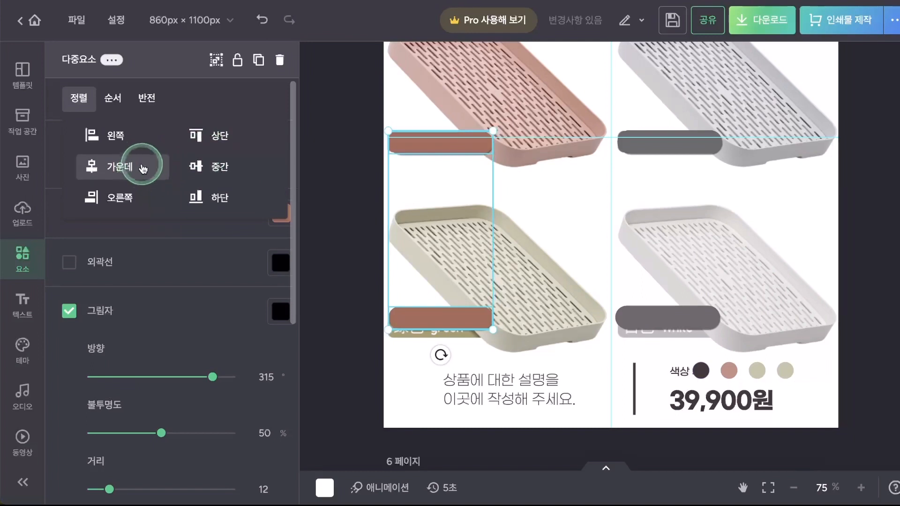
click(142, 168)
click(334, 281)
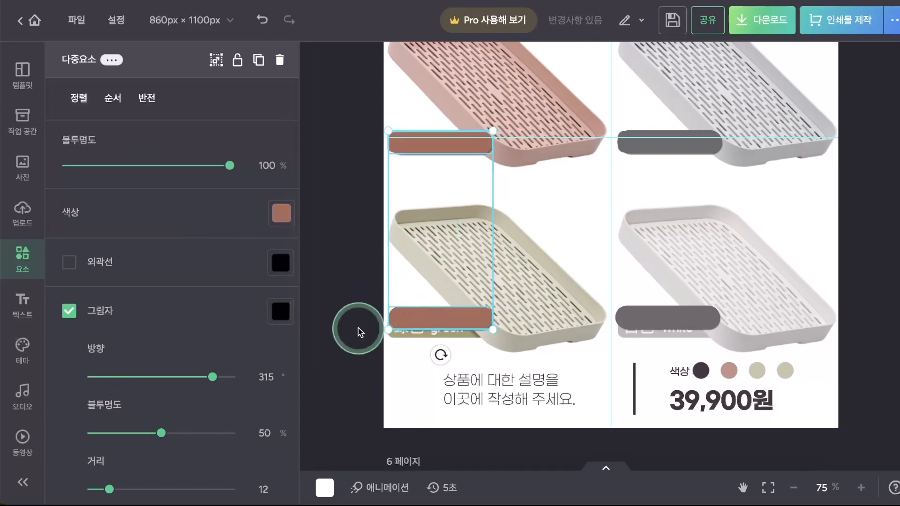
Step: Recolour the green tray's pill with the olive #A59D6E sampled from its label and move it over the label
click(429, 328)
click(429, 320)
click(280, 214)
click(487, 457)
click(455, 336)
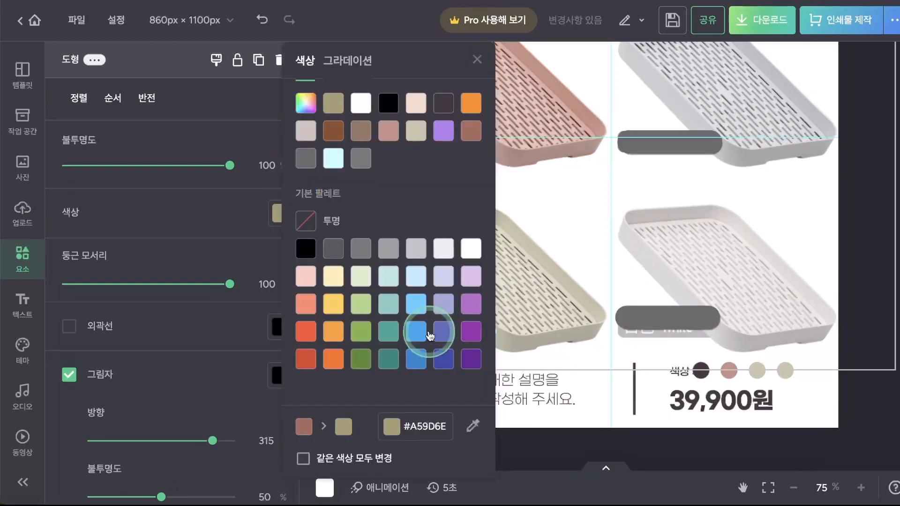
click(538, 304)
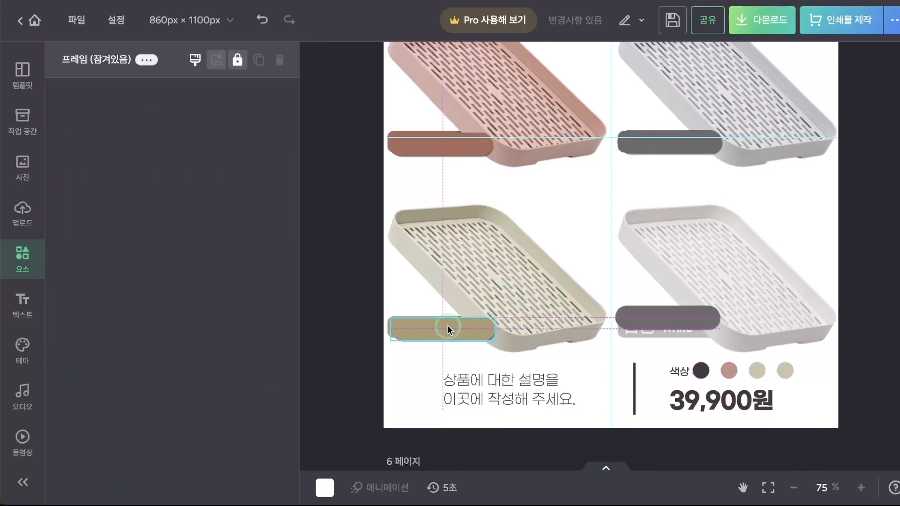
drag(446, 324, 445, 322)
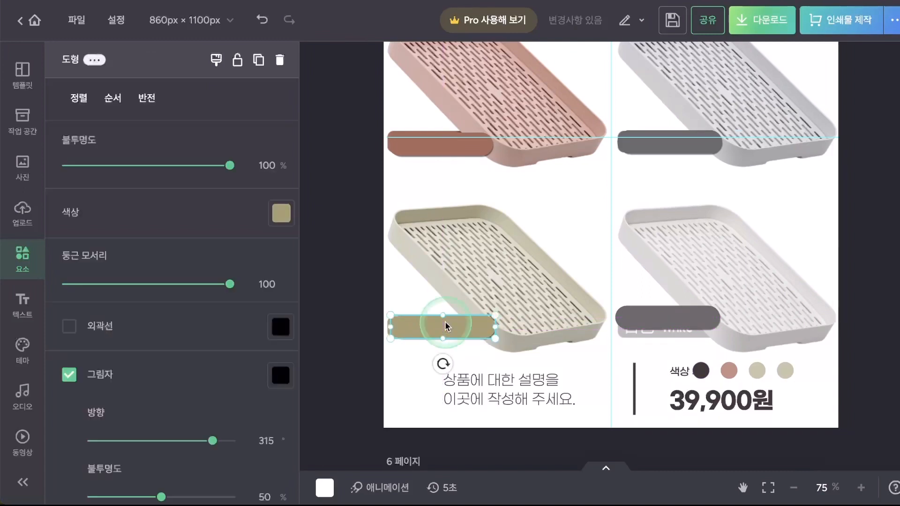
Step: Centre-align the olive pill with the brown pill of the pink tray above it
click(473, 358)
click(440, 323)
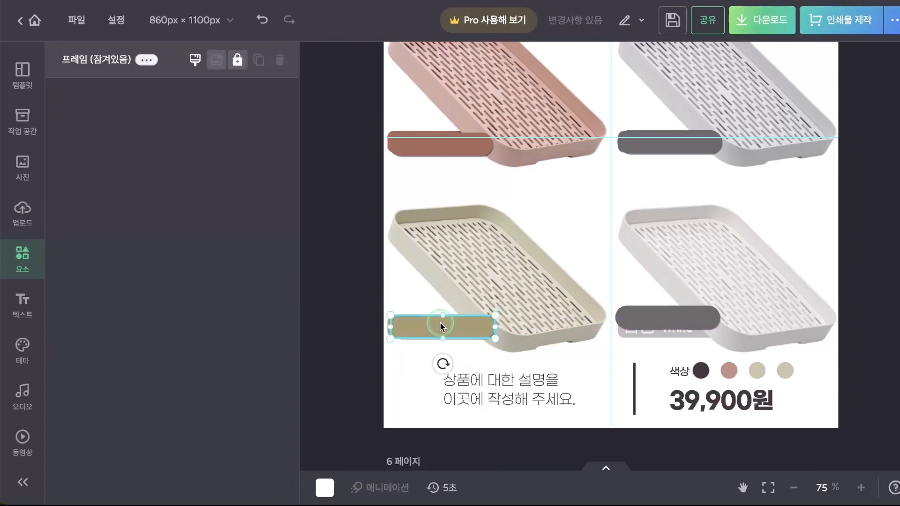
shift+click(446, 143)
click(351, 237)
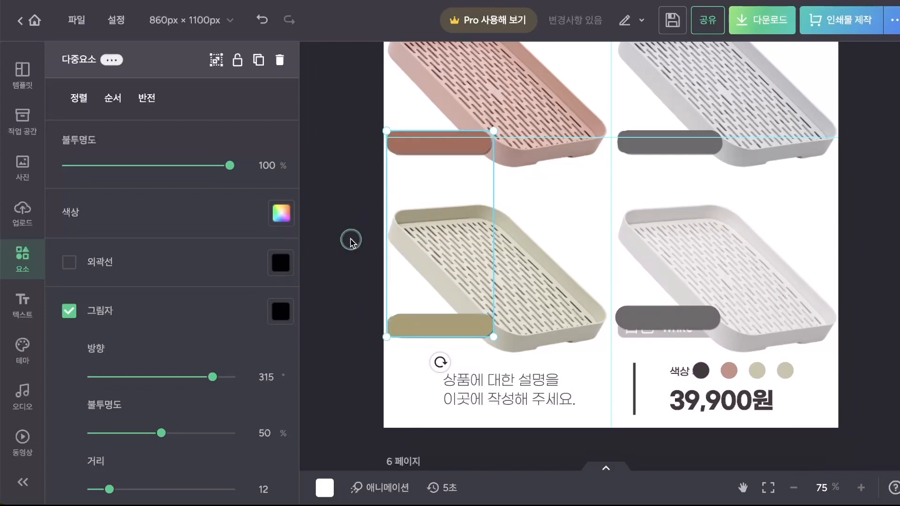
click(479, 373)
click(444, 324)
Step: Recolour the white tray's pill with the light grey #BDBDBD sampled from its label and move it down over the label
click(654, 311)
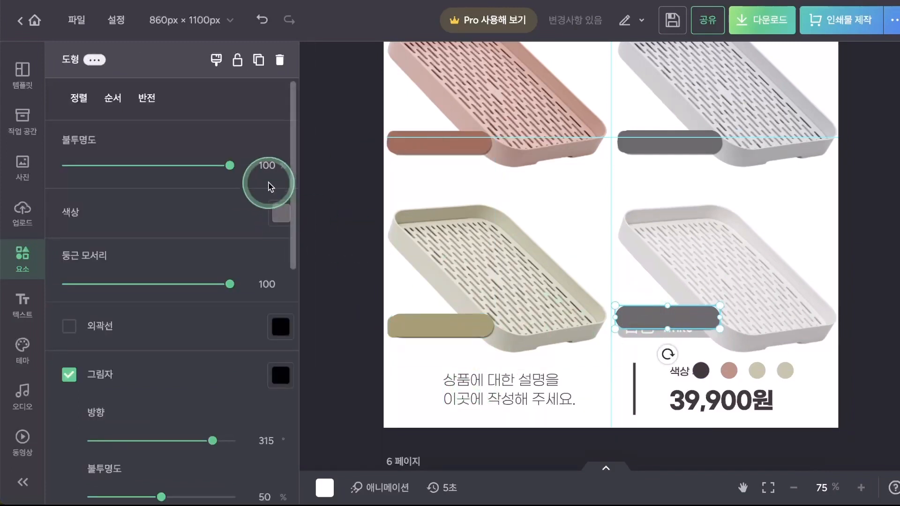
click(277, 213)
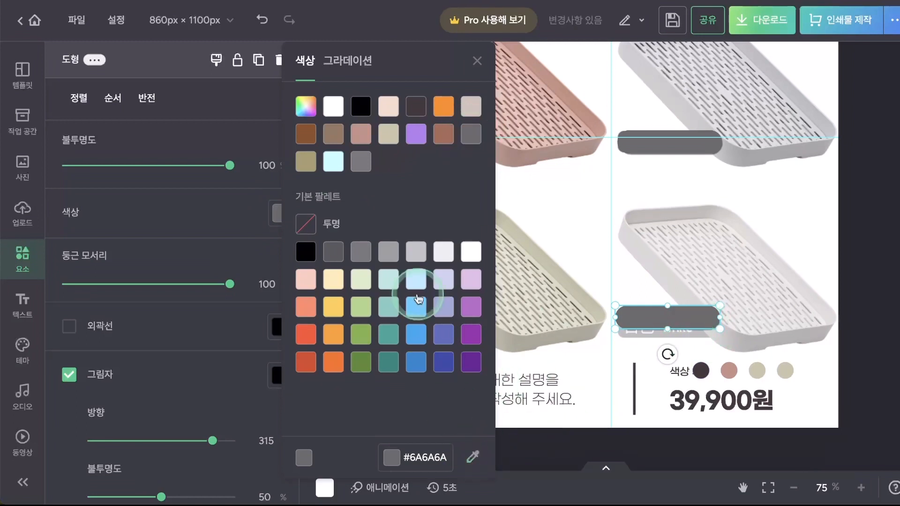
click(328, 256)
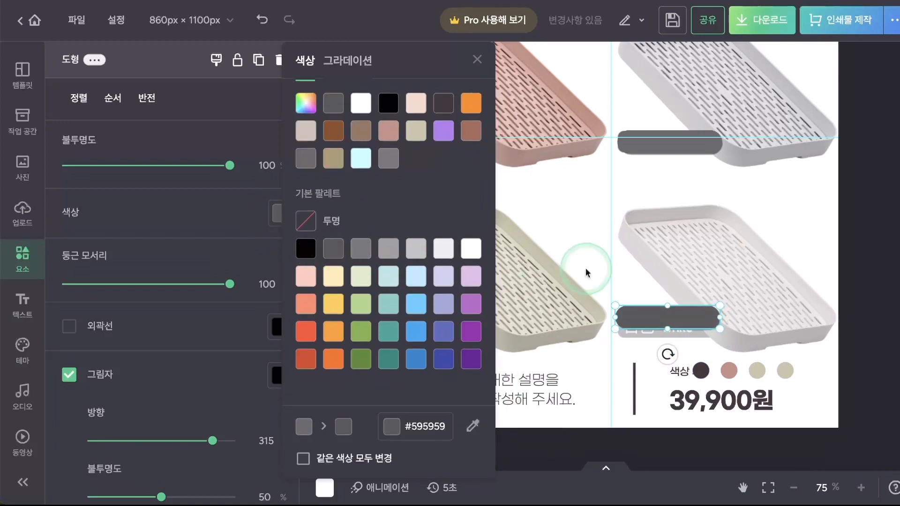
click(473, 425)
click(694, 336)
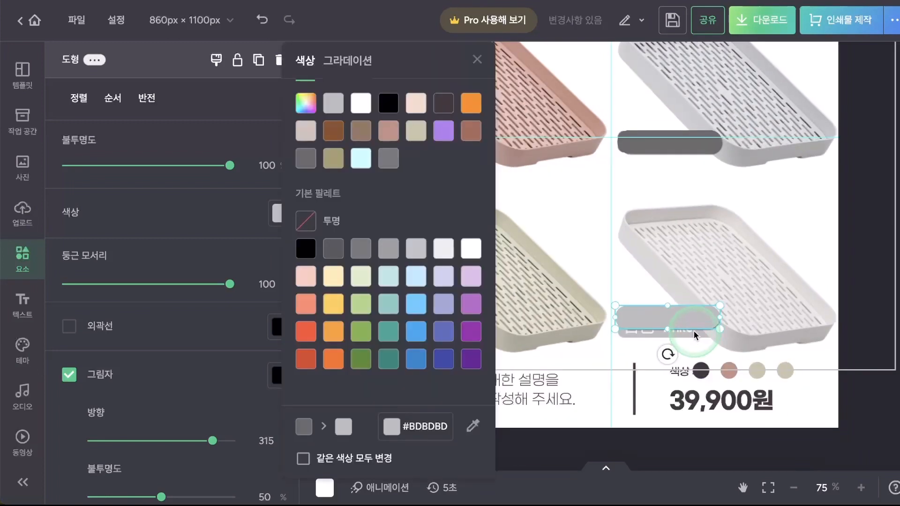
click(727, 240)
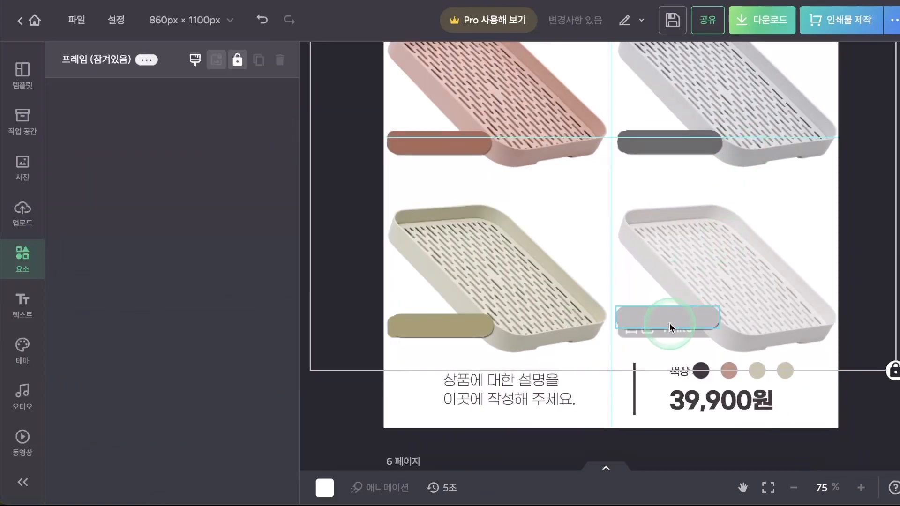
drag(670, 322, 670, 330)
click(739, 281)
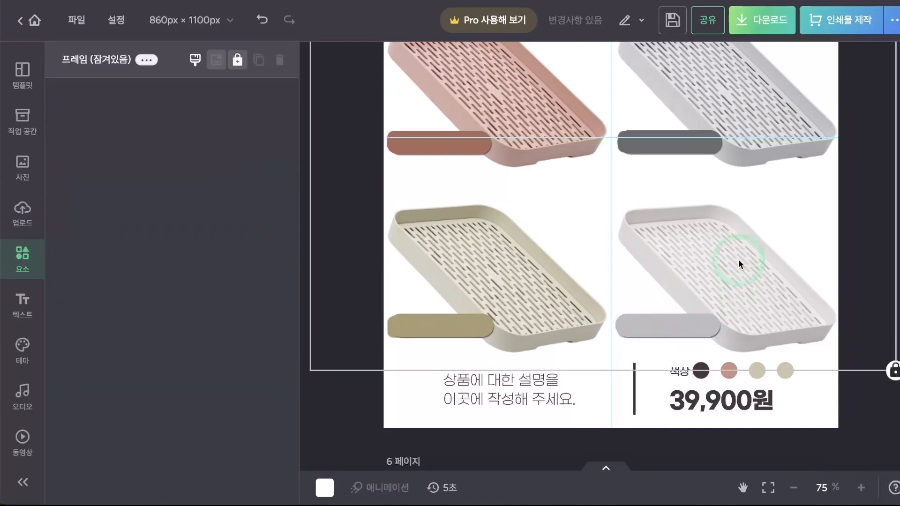
click(679, 147)
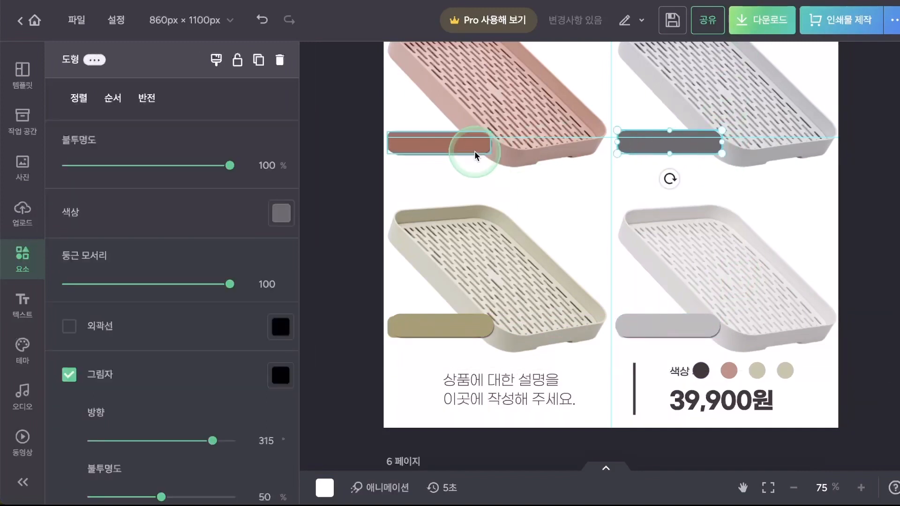
click(723, 228)
scroll(722, 154, up, 2)
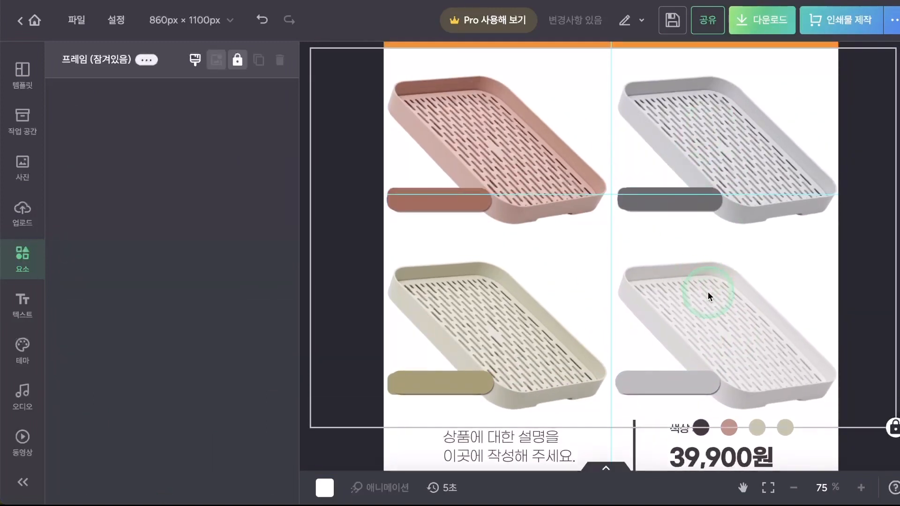
Step: Copy the two-line description text up beside the pink tray's pill, replace its wording with 코랄 색상 and narrow its text box
scroll(709, 294, down, 2)
drag(518, 407, 522, 164)
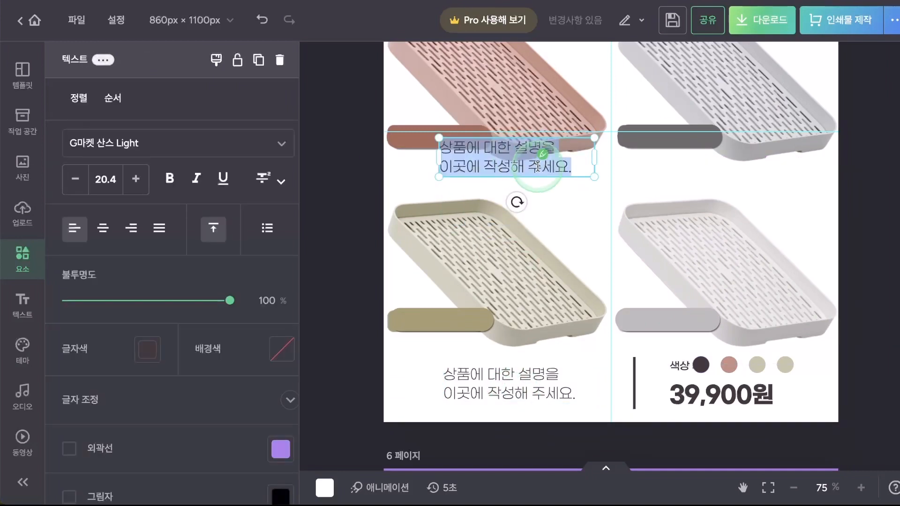
text(ㅇ)
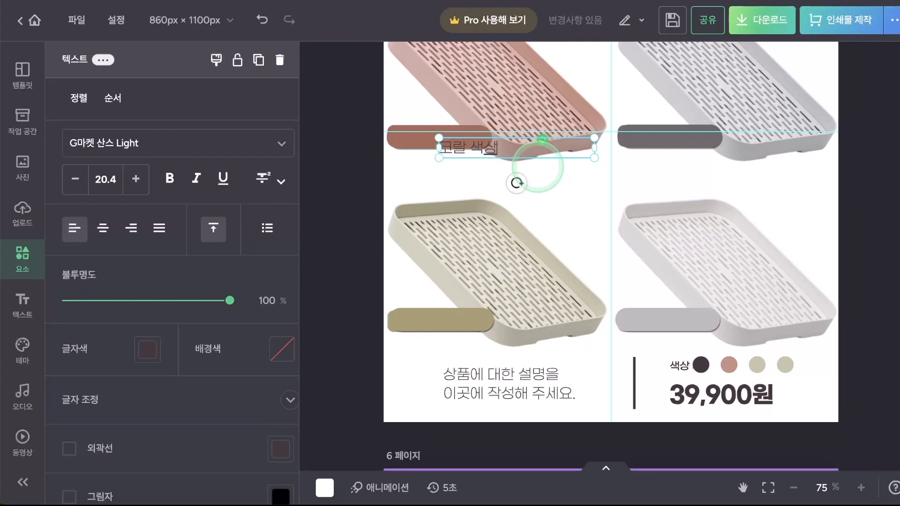
click(565, 171)
click(484, 151)
drag(595, 148, 529, 144)
Step: Set the font of the 코랄 색상 label to 프리텐다드 ExtraBold
click(277, 142)
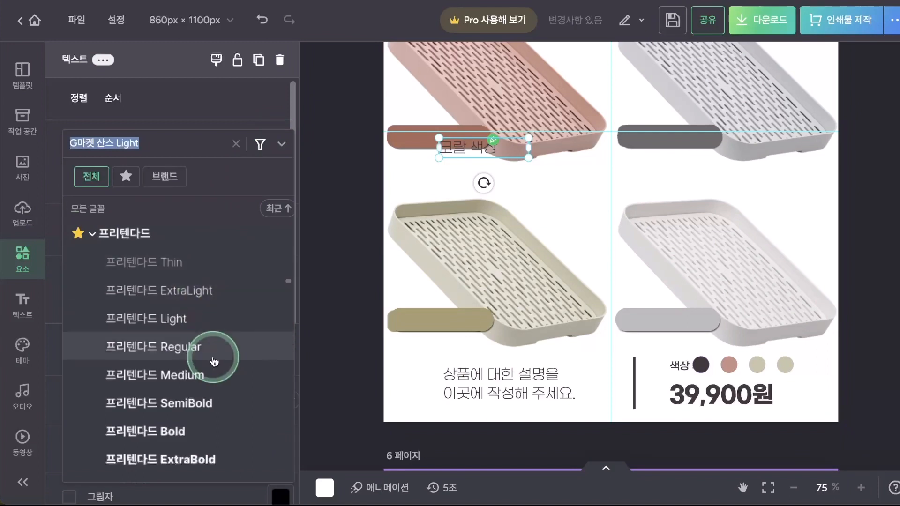
scroll(192, 383, up, 8)
scroll(194, 369, down, 10)
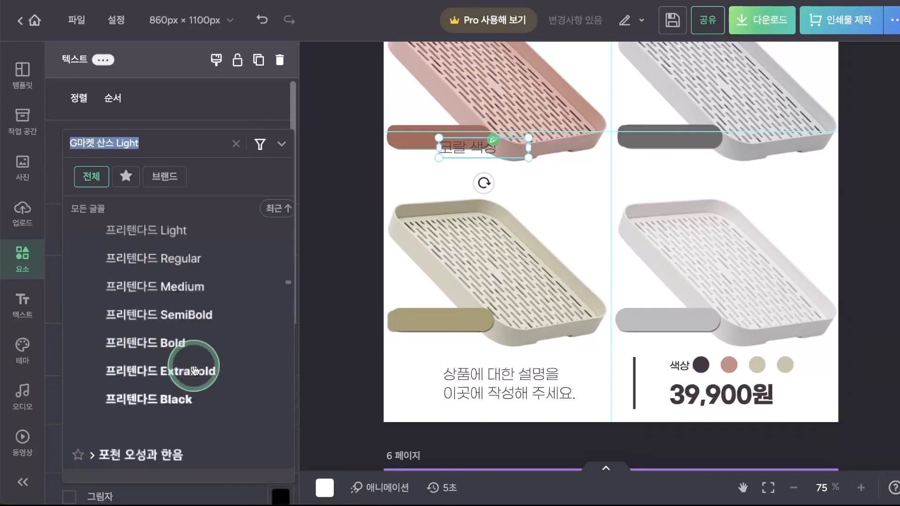
click(195, 334)
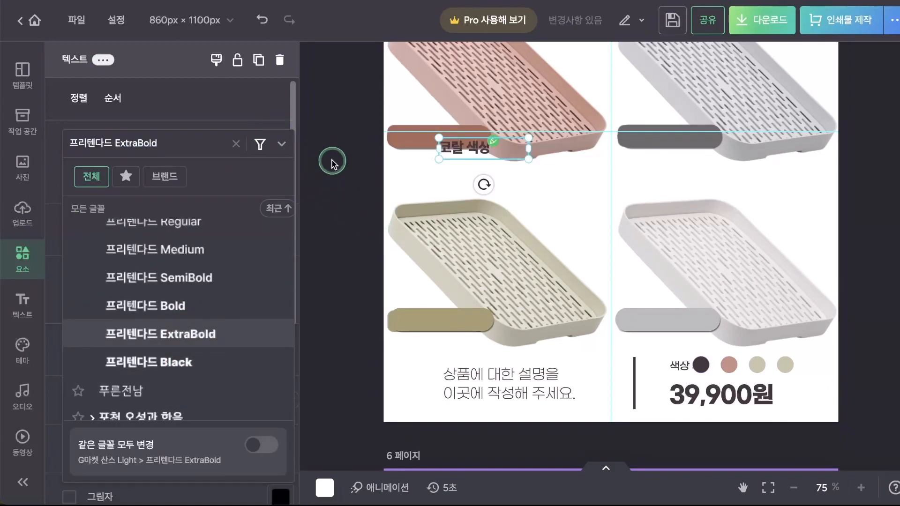
click(345, 195)
Step: Colour the 코랄 색상 label white #FFFFFF, move it onto the pink tray's brown pill and centre its text
click(147, 350)
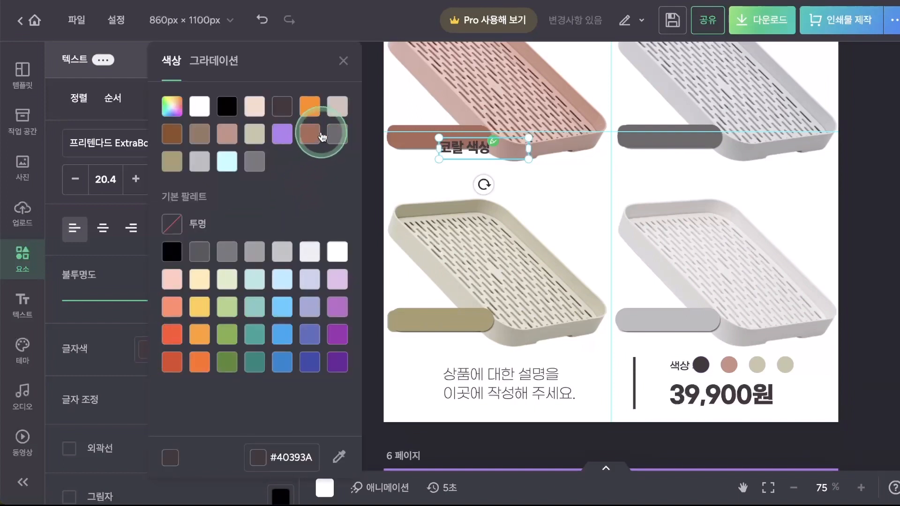
click(331, 114)
click(199, 103)
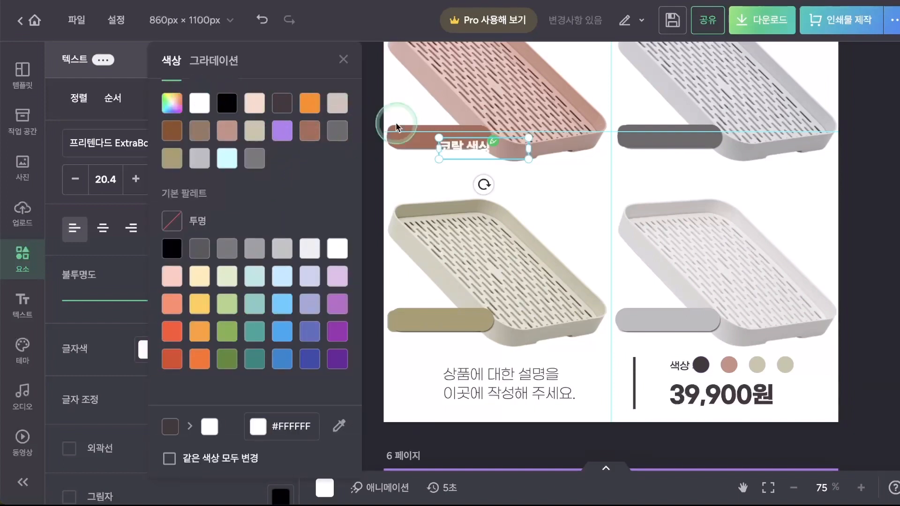
click(343, 59)
drag(468, 150, 437, 140)
click(104, 229)
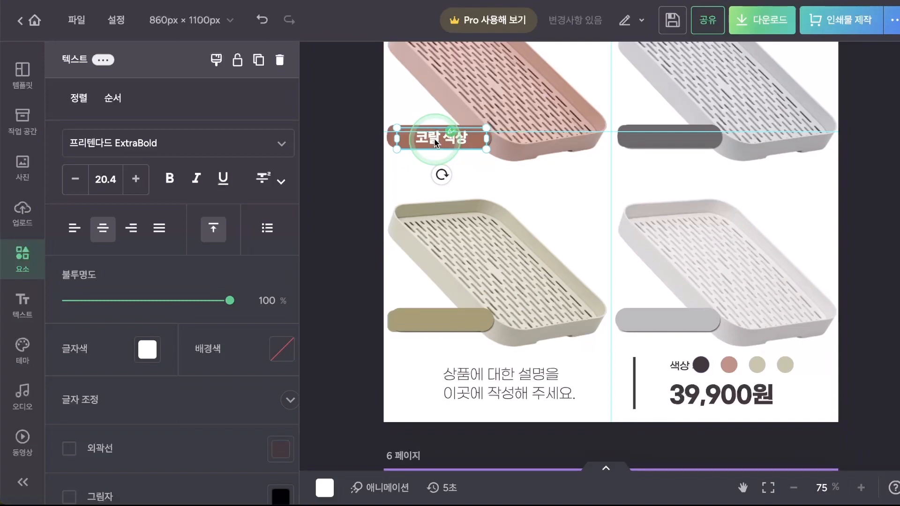
Step: Copy the 코랄 색상 label onto the dark grey pill, and copy both labels down onto the olive and light grey pills
drag(434, 138, 603, 138)
drag(670, 137, 669, 262)
key(ctrl+z)
click(659, 141)
shift+click(446, 144)
drag(447, 144, 445, 320)
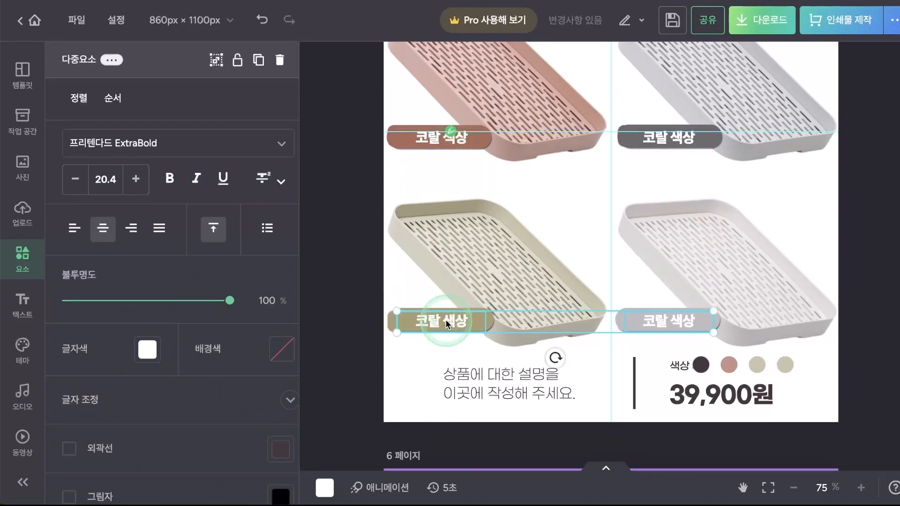
click(725, 328)
click(855, 427)
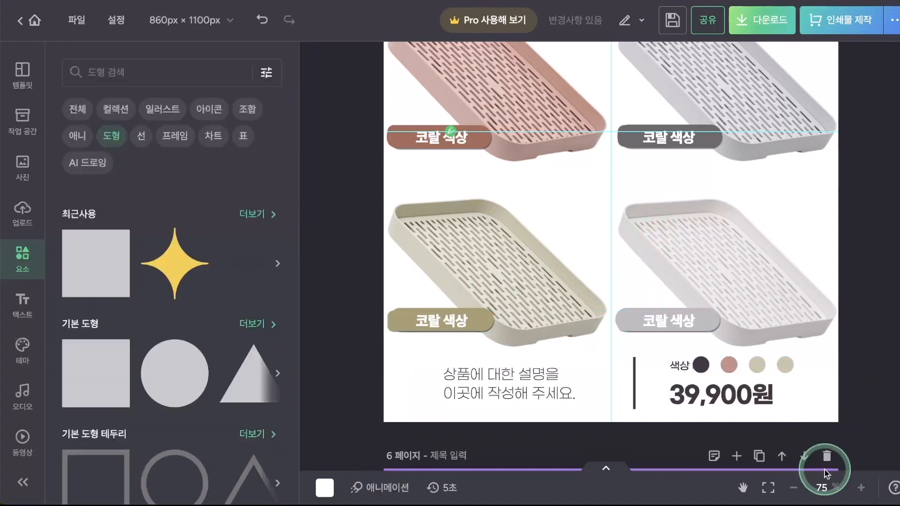
Step: Review the product-types page at 50% zoom and examine the texts on the purple 40% discount page below it
click(794, 488)
scroll(804, 315, up, 5)
scroll(803, 257, down, 2)
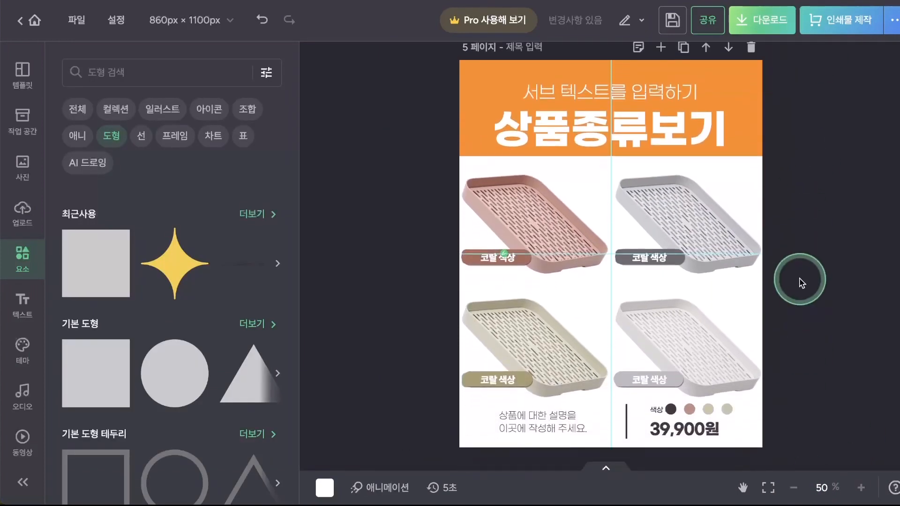
scroll(827, 189, down, 1)
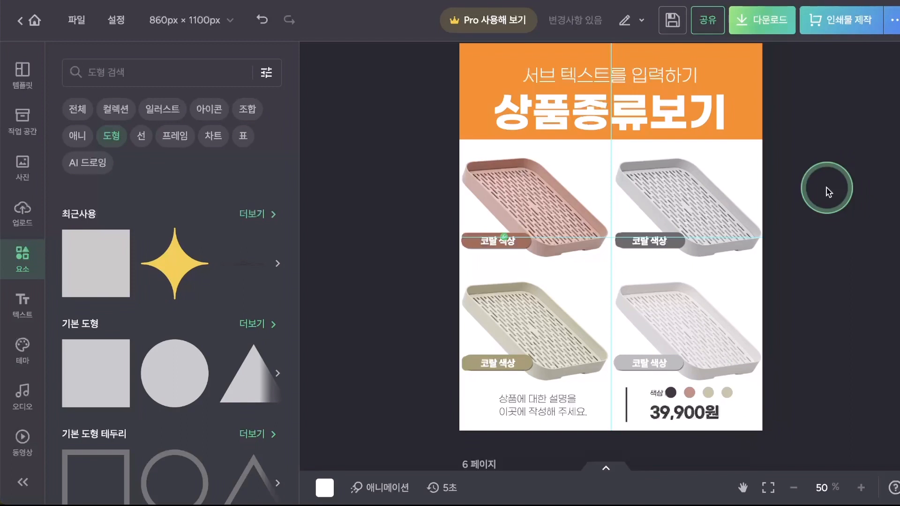
scroll(828, 193, down, 1)
scroll(829, 192, down, 1)
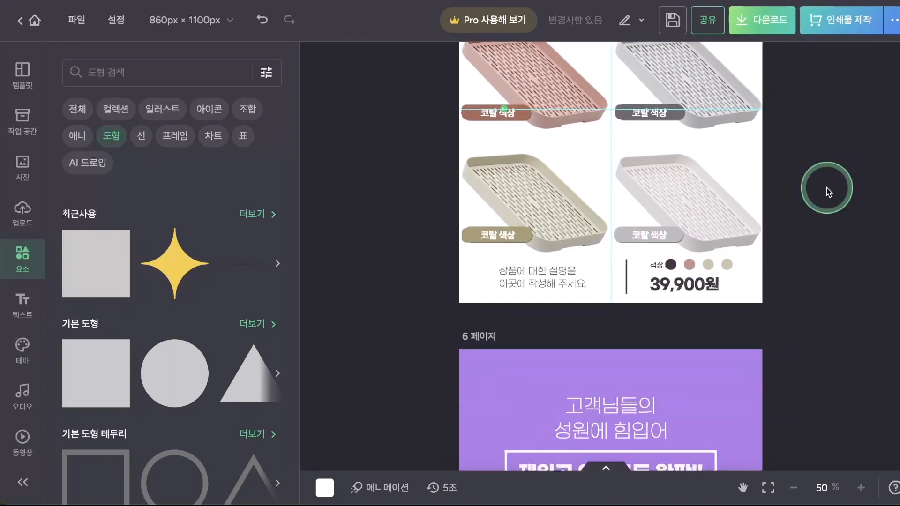
scroll(827, 190, down, 4)
click(761, 111)
click(645, 148)
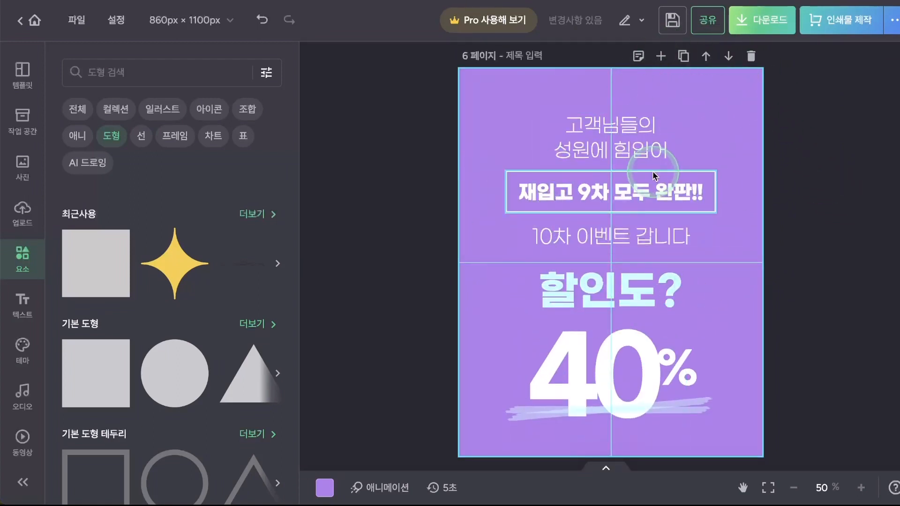
click(693, 100)
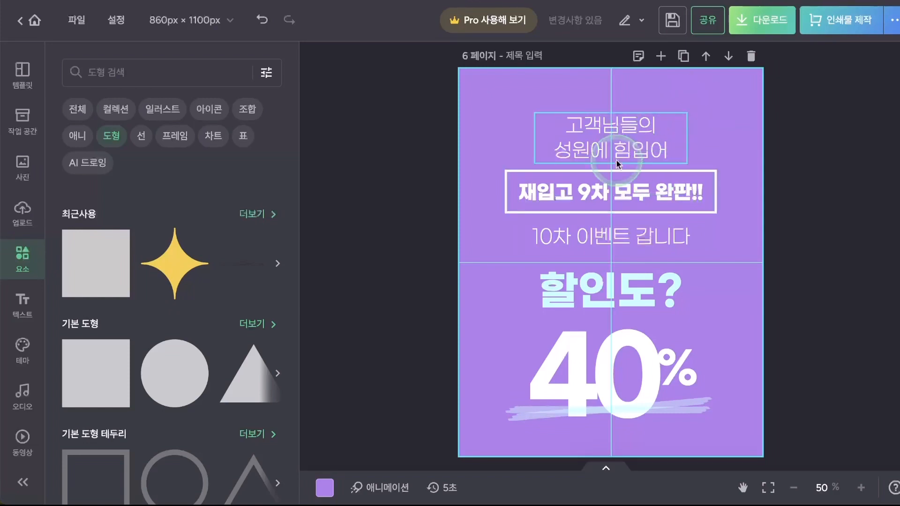
scroll(650, 308, down, 2)
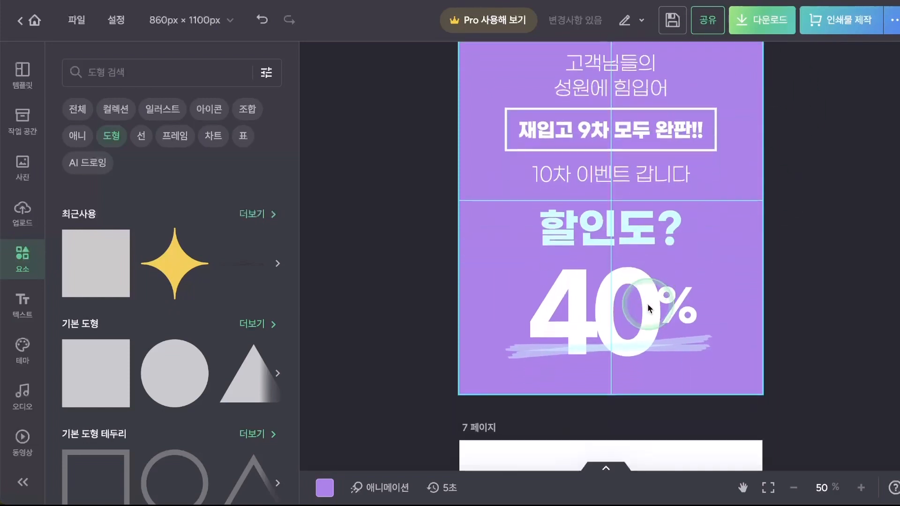
drag(749, 73, 535, 404)
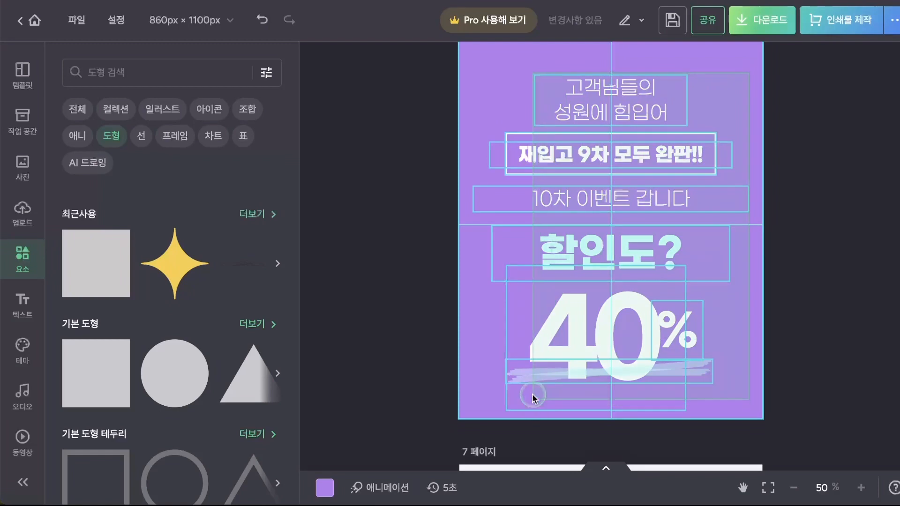
click(701, 64)
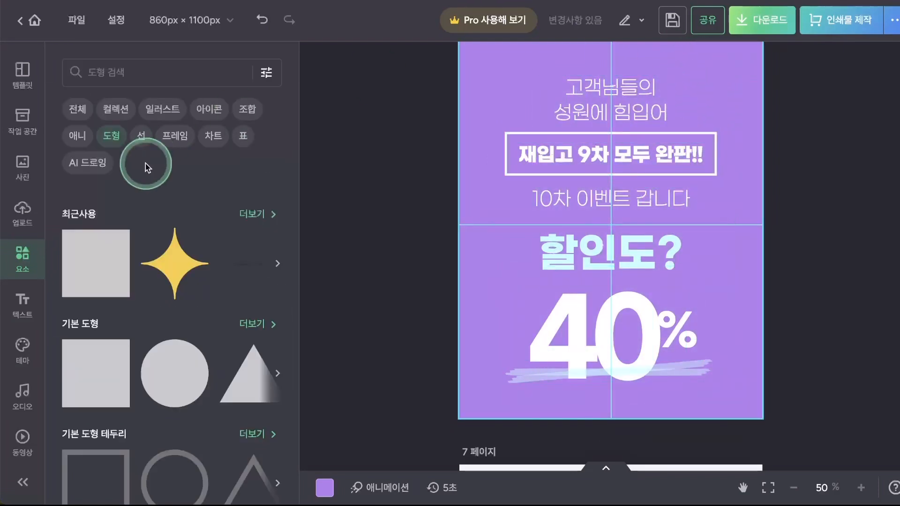
Step: Replace the previous template search with a search for 이벤트 among the detail-page templates
click(23, 75)
click(247, 69)
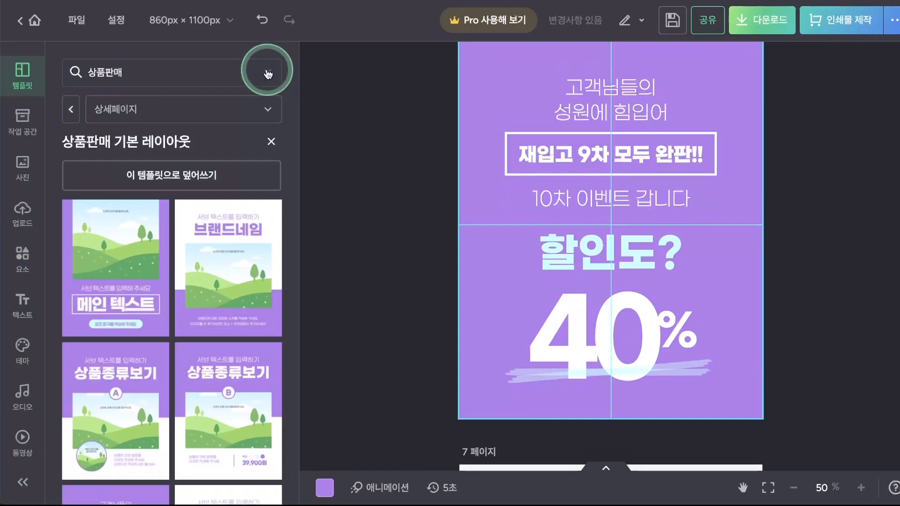
click(178, 77)
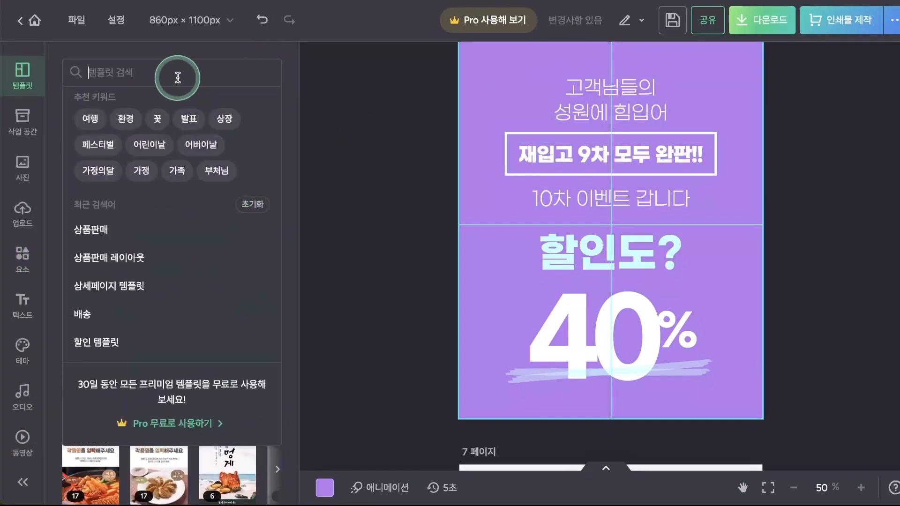
text(이벤트)
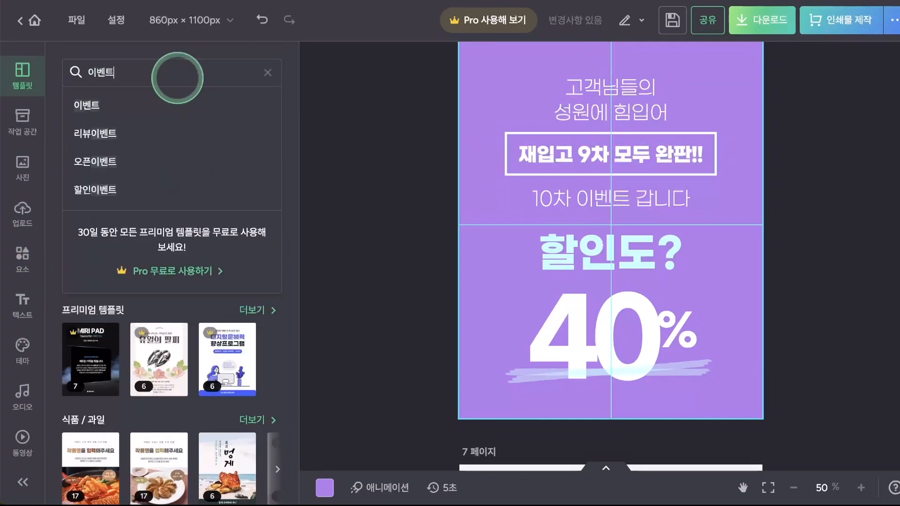
key(Return)
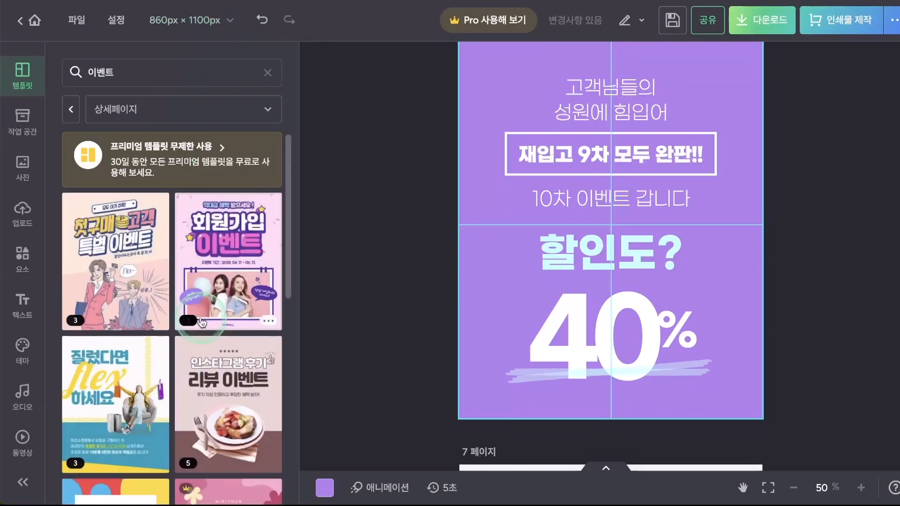
Step: Open the 심야 Special 쿠폰 template from the search results and look through its page layouts
scroll(202, 322, down, 2)
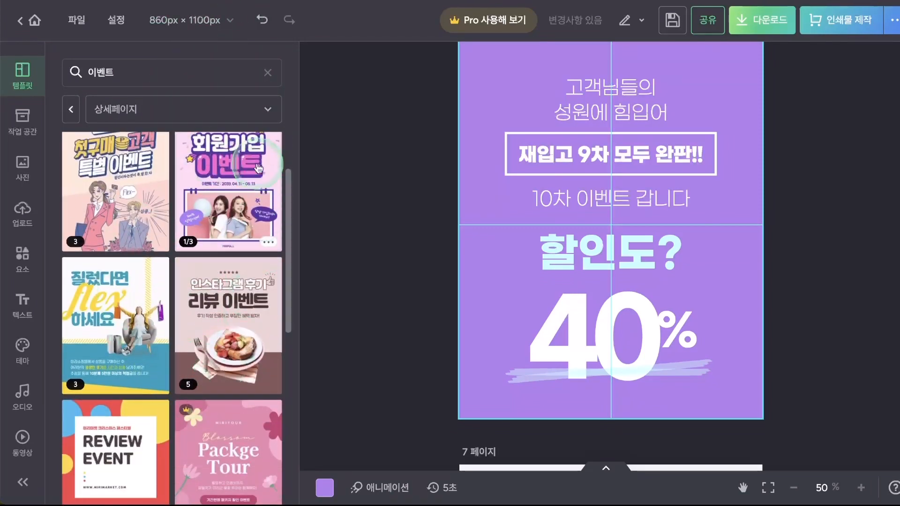
scroll(224, 319, down, 10)
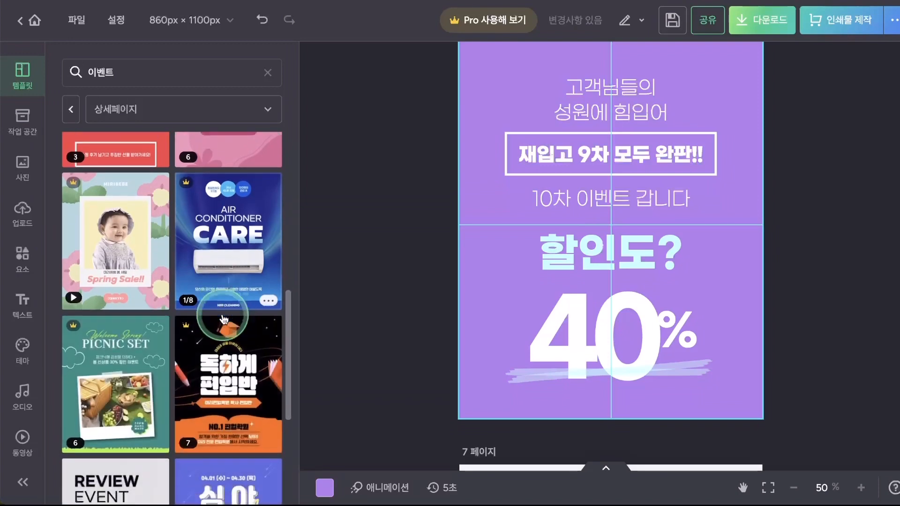
scroll(224, 320, down, 4)
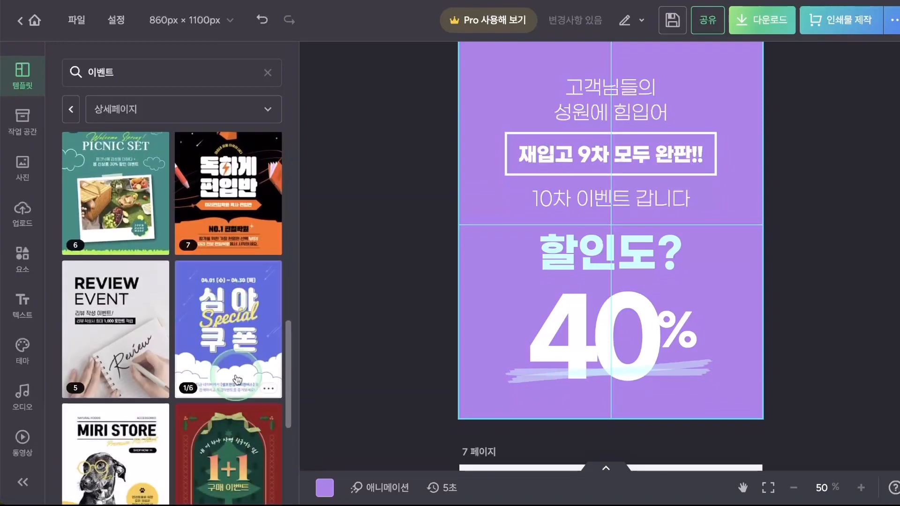
click(239, 321)
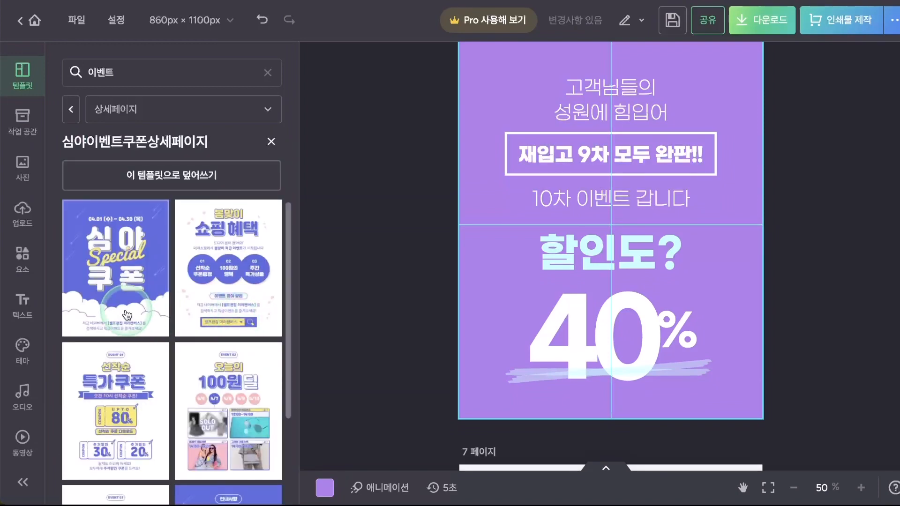
scroll(149, 387, down, 2)
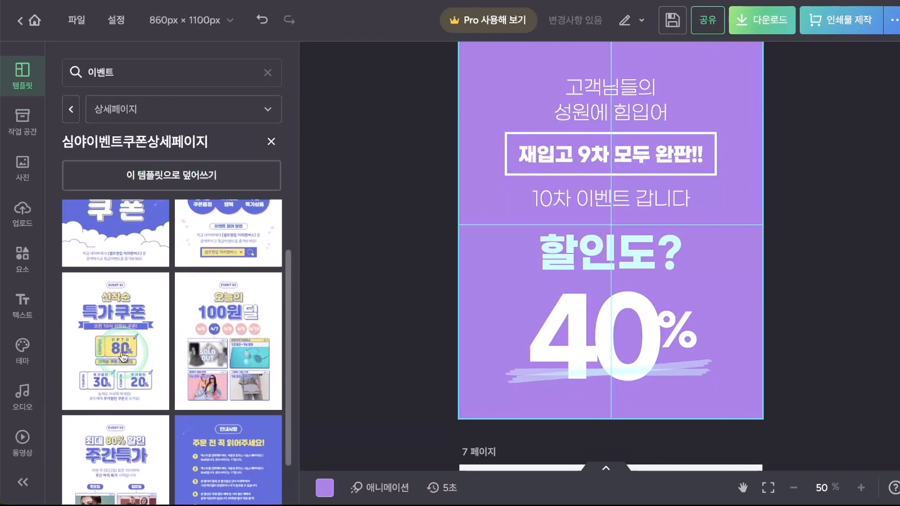
scroll(224, 366, down, 1)
scroll(181, 318, up, 3)
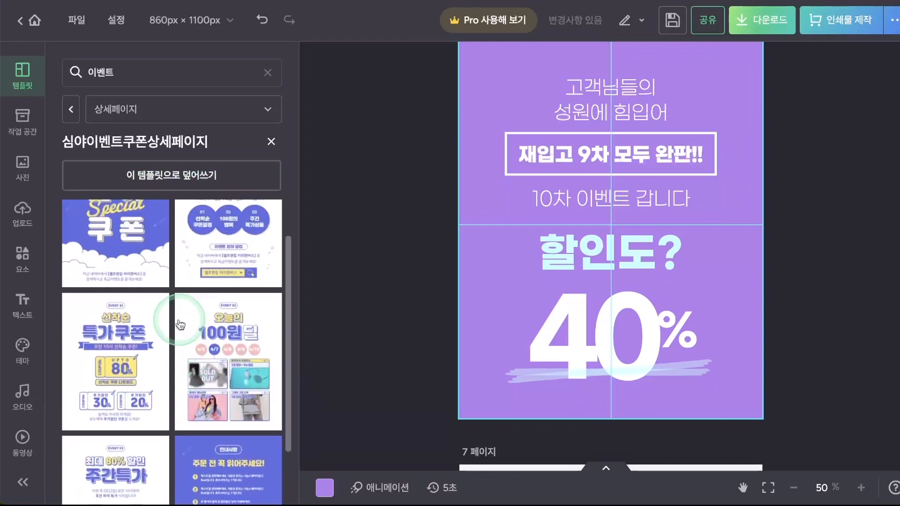
scroll(650, 207, up, 3)
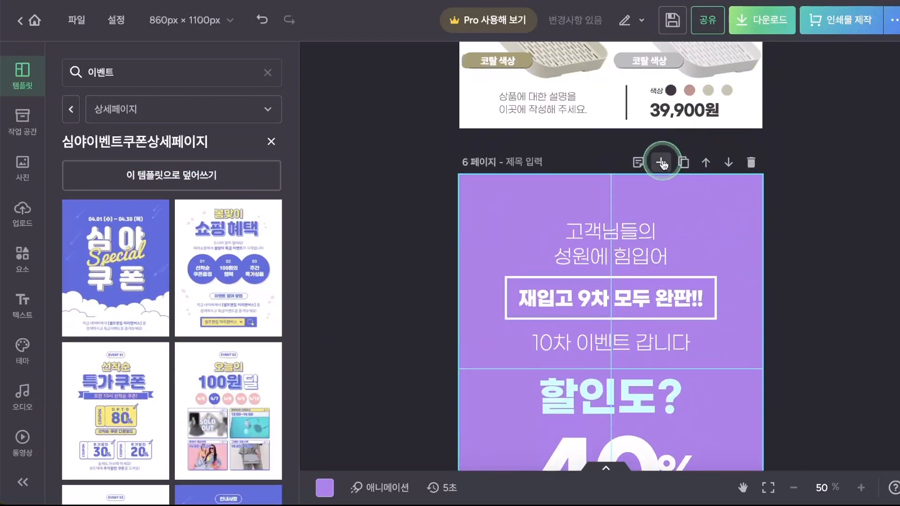
Step: Add a page after page 6 and apply the 봄맞이 쇼핑 혜택 layout to page 6 and 선착순 특가 쿠폰 to page 7
click(662, 155)
scroll(662, 164, up, 8)
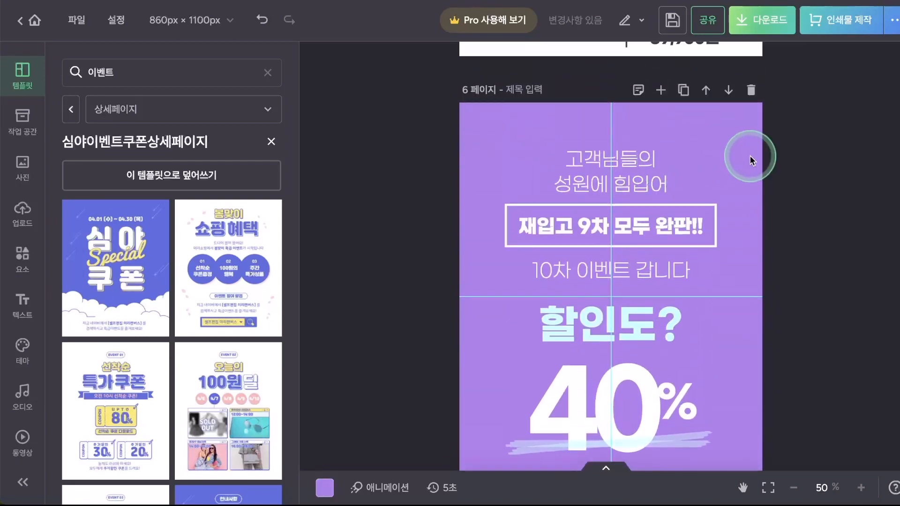
click(234, 285)
scroll(615, 333, down, 6)
click(127, 390)
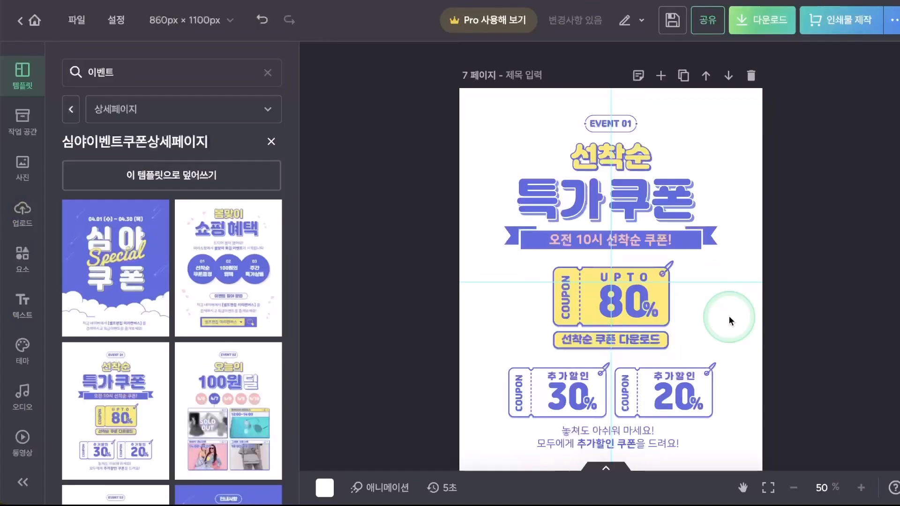
Step: Change the font of page 6's two title lines, three circle labels and 이벤트 참여 방법 label to G마켓 산스 Bold
scroll(729, 316, up, 6)
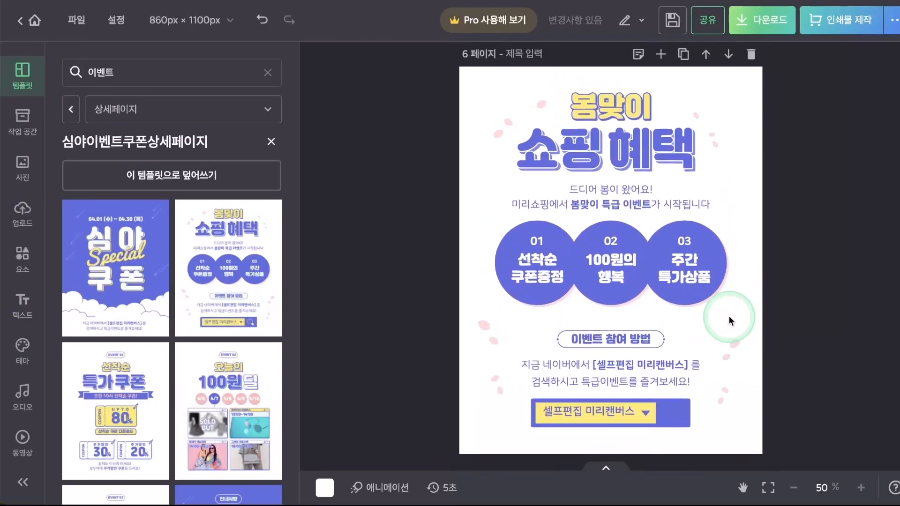
click(763, 184)
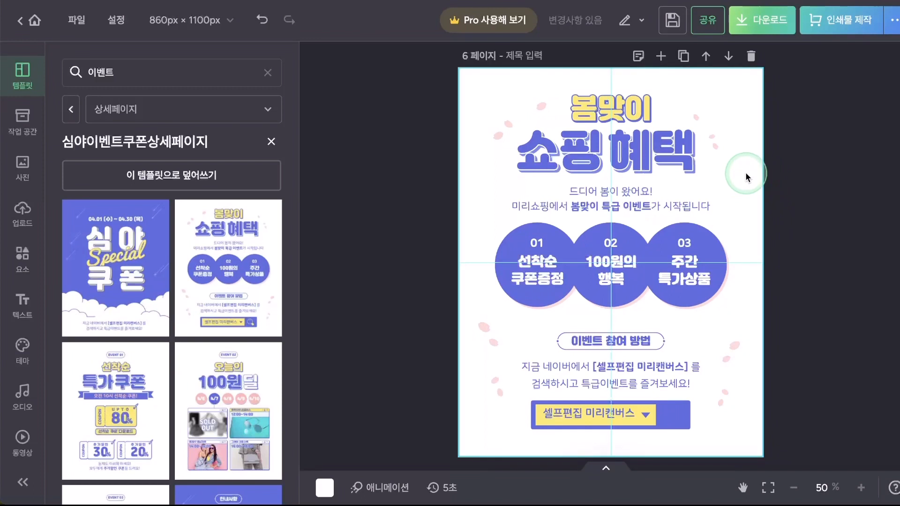
click(640, 107)
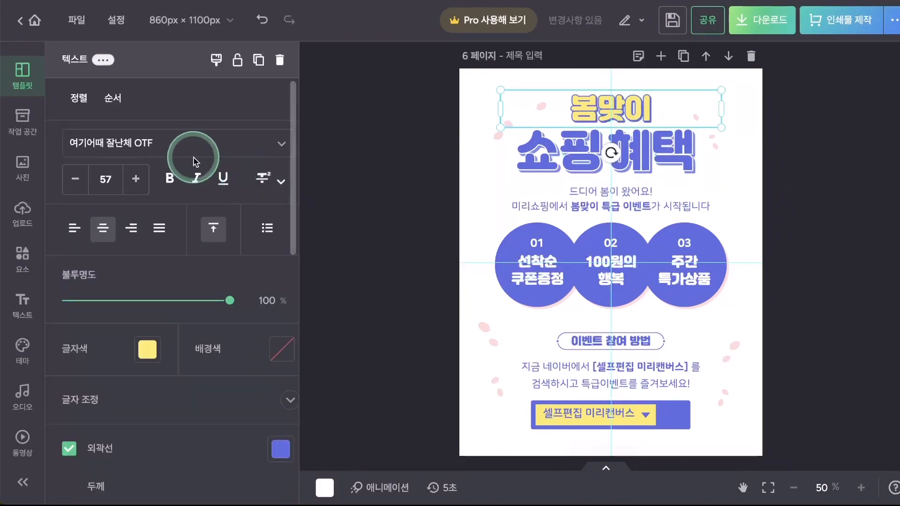
shift+click(678, 164)
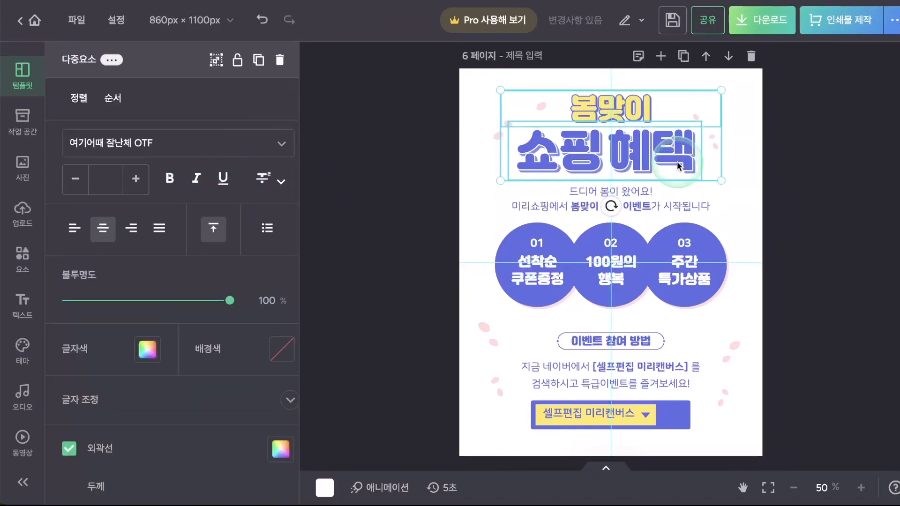
shift+click(528, 272)
shift+click(633, 276)
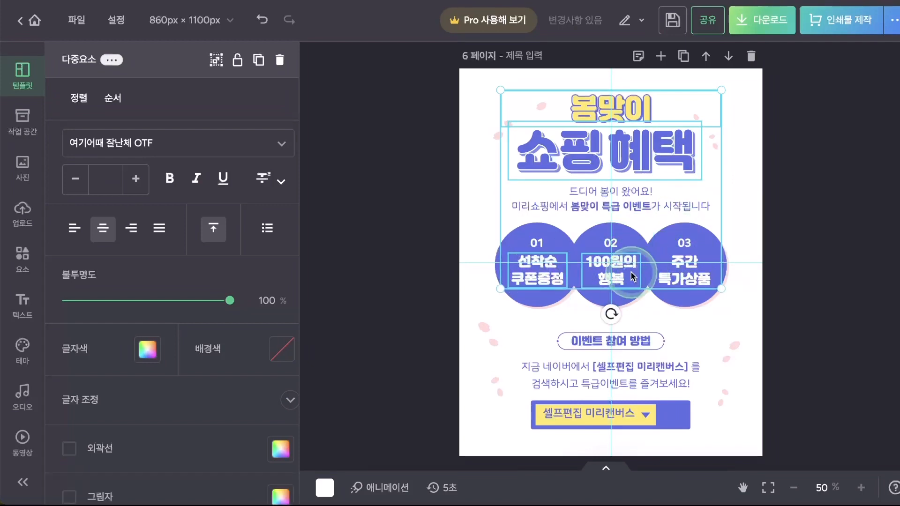
shift+click(687, 282)
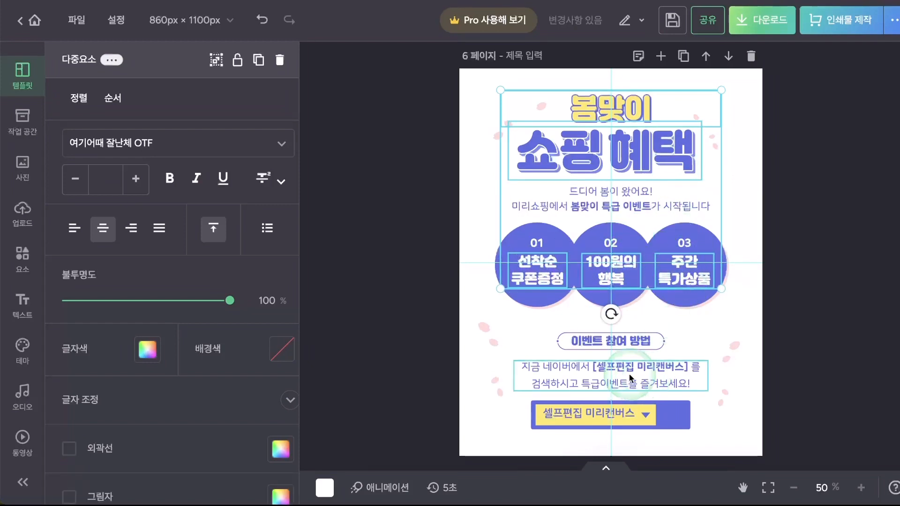
shift+click(624, 340)
click(281, 143)
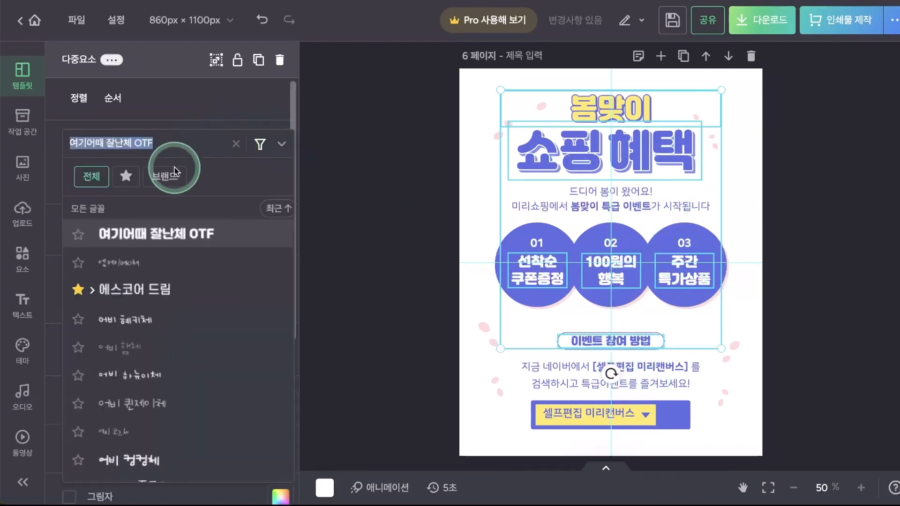
click(133, 183)
scroll(182, 281, down, 3)
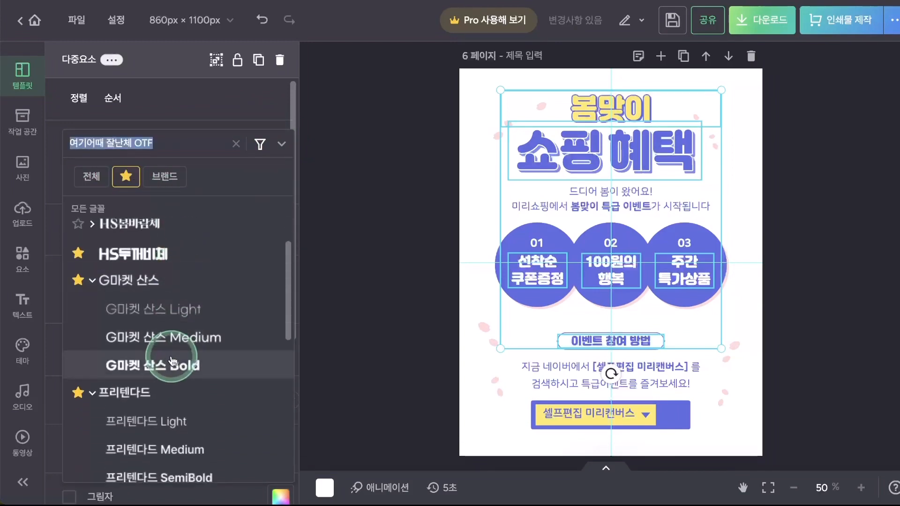
click(170, 362)
click(778, 183)
Step: Set the font of the intro paragraph under the page 6 title to G마켓 산스 Medium
click(669, 200)
click(281, 144)
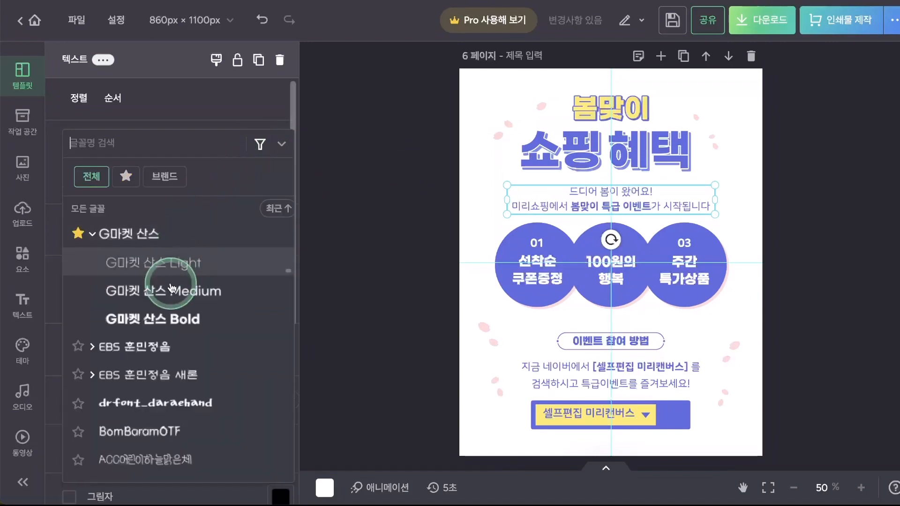
scroll(191, 328, down, 3)
scroll(193, 338, down, 2)
scroll(193, 339, up, 4)
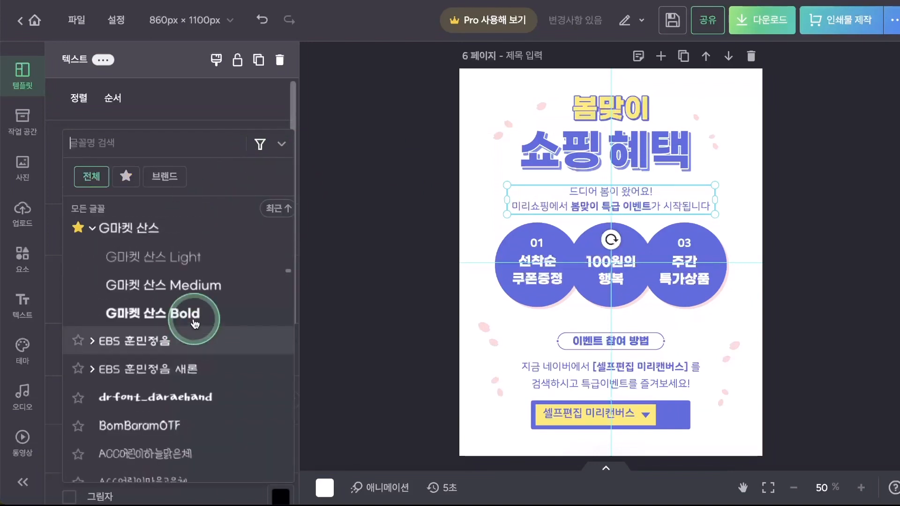
click(190, 284)
click(799, 317)
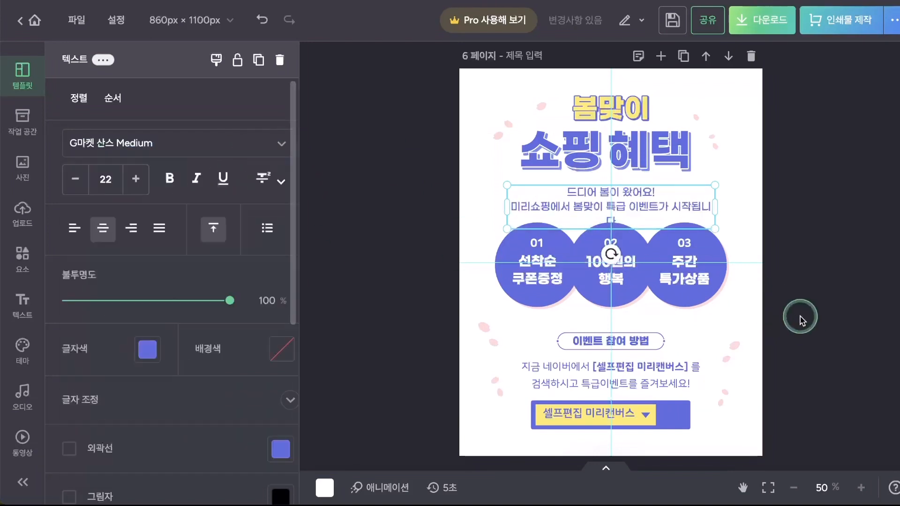
Step: Set the font of the two-line paragraph below the 이벤트 참여 방법 label to 프리텐다드 Medium
click(679, 375)
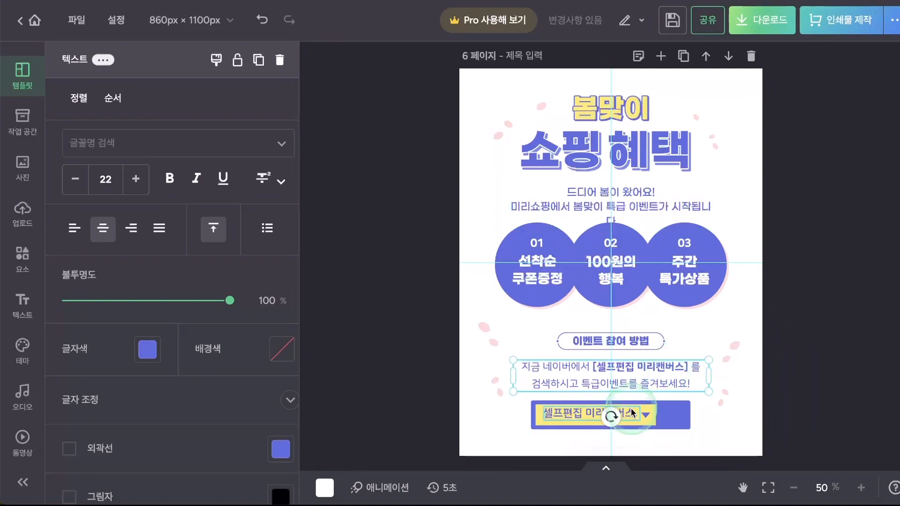
click(280, 144)
scroll(214, 392, down, 10)
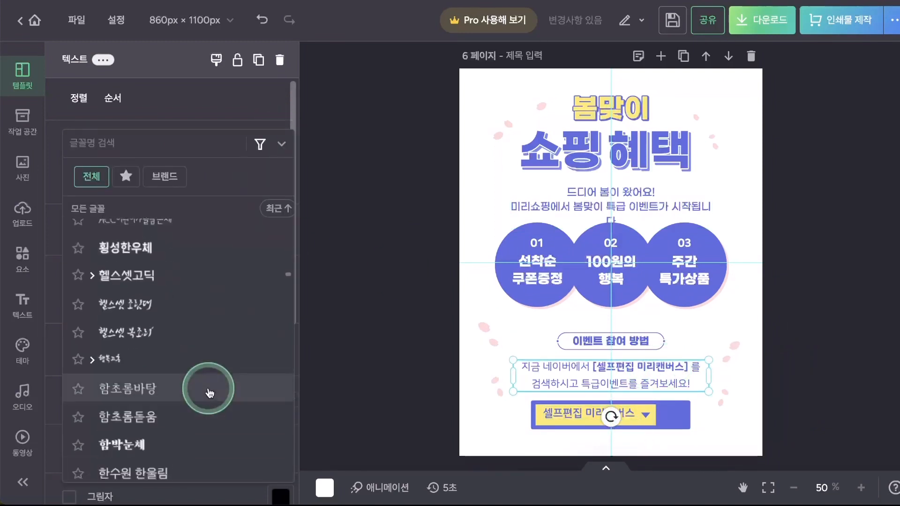
scroll(209, 390, up, 10)
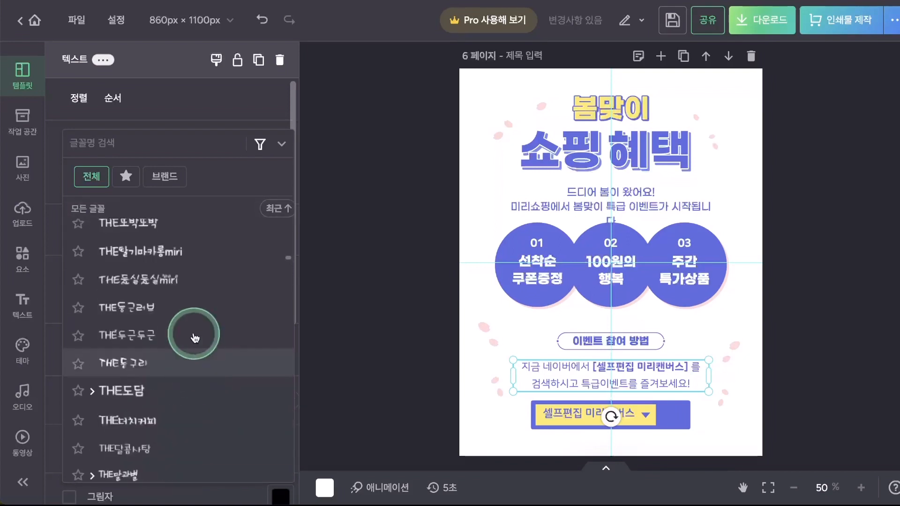
scroll(196, 337, up, 5)
scroll(193, 305, up, 10)
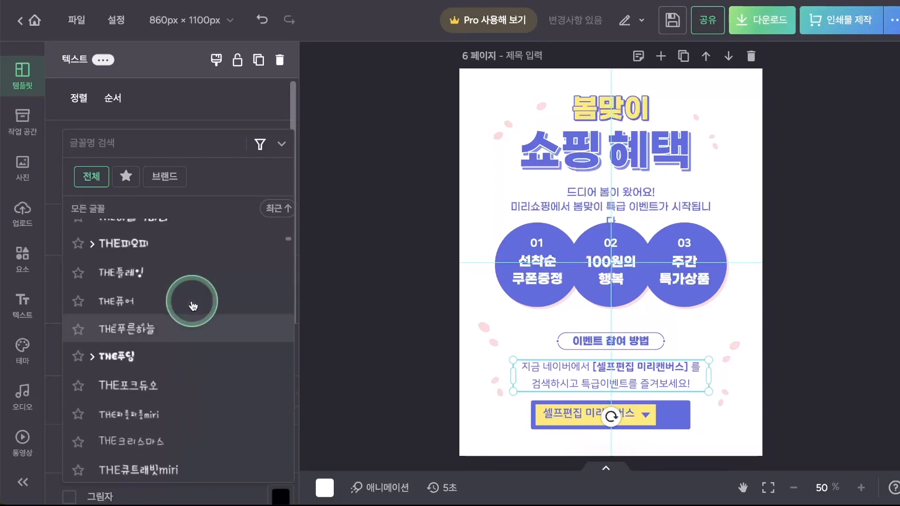
scroll(196, 285, up, 5)
scroll(196, 285, up, 10)
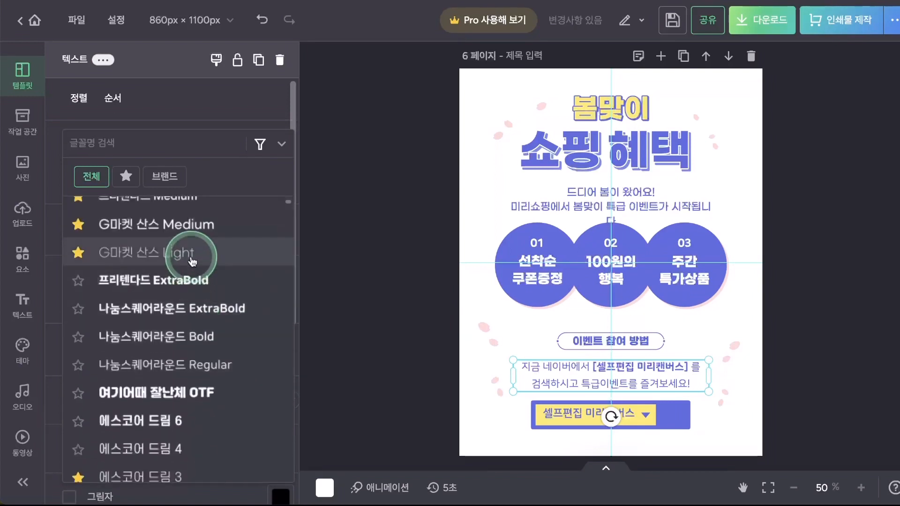
click(182, 287)
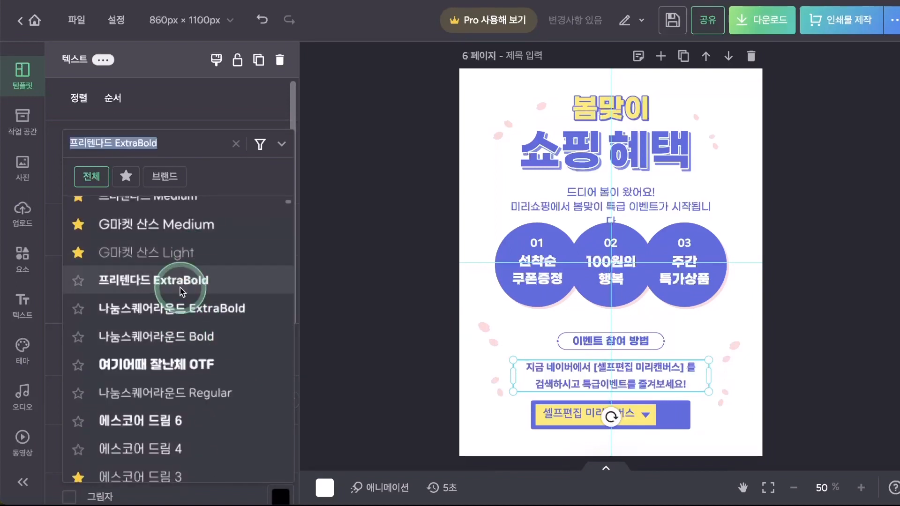
scroll(211, 282, up, 2)
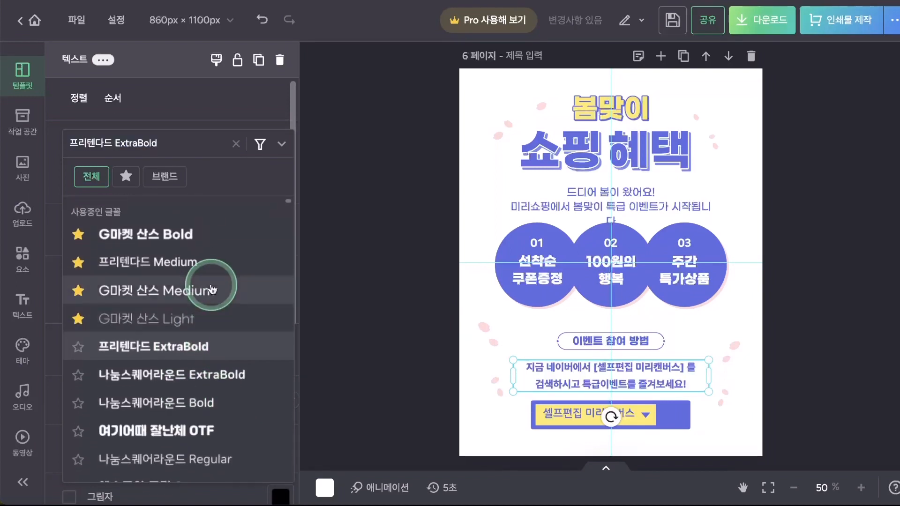
click(248, 265)
Step: Move the 셀프편집 미리캔버스 text slightly down so it sits centred in its yellow box
drag(567, 413, 567, 421)
click(790, 364)
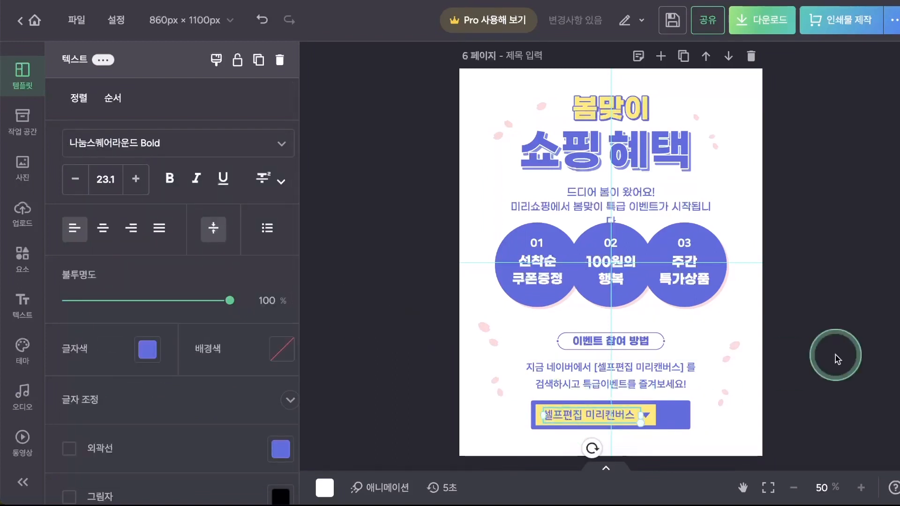
click(663, 132)
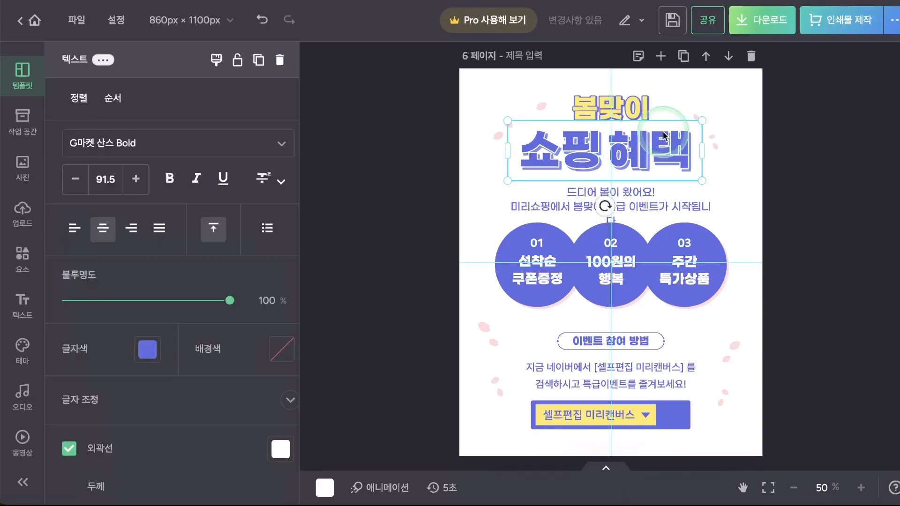
click(424, 263)
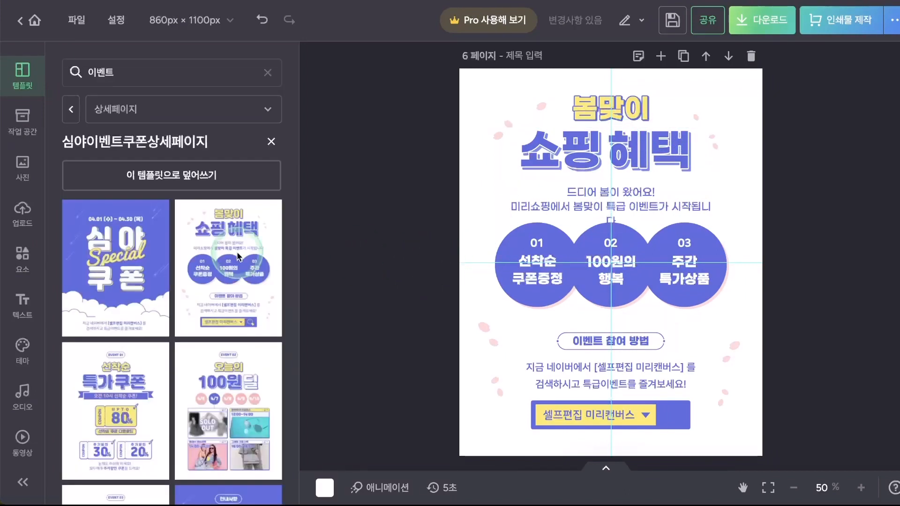
Step: Recolour the 쇼핑 혜택 title with an orange fill and a dark brown (#40393A) shadow
click(23, 346)
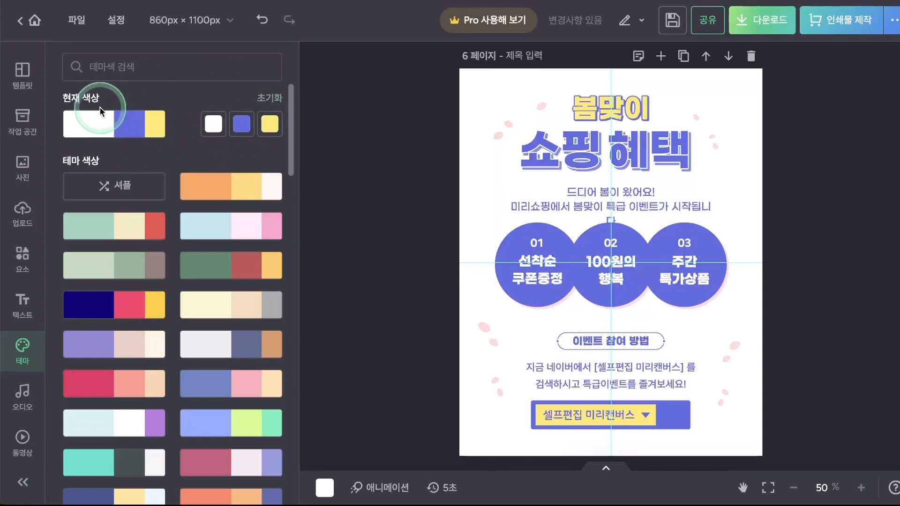
click(590, 122)
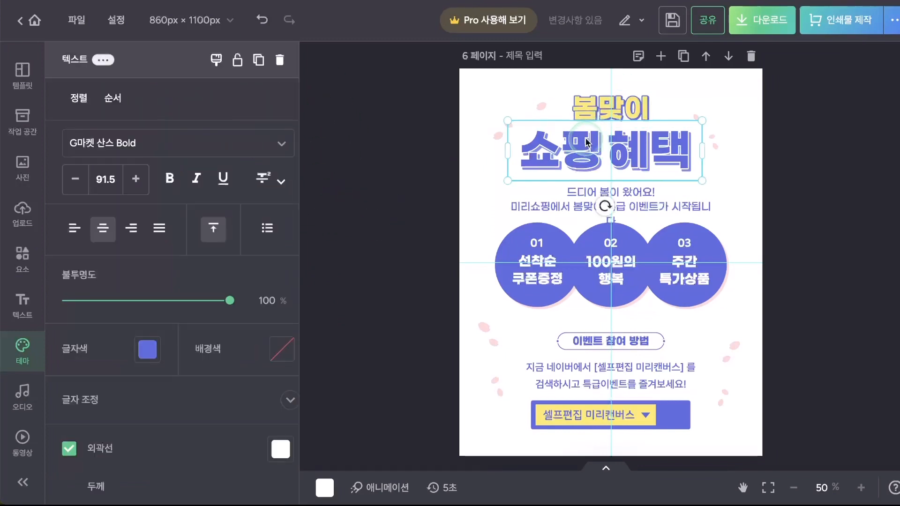
click(148, 350)
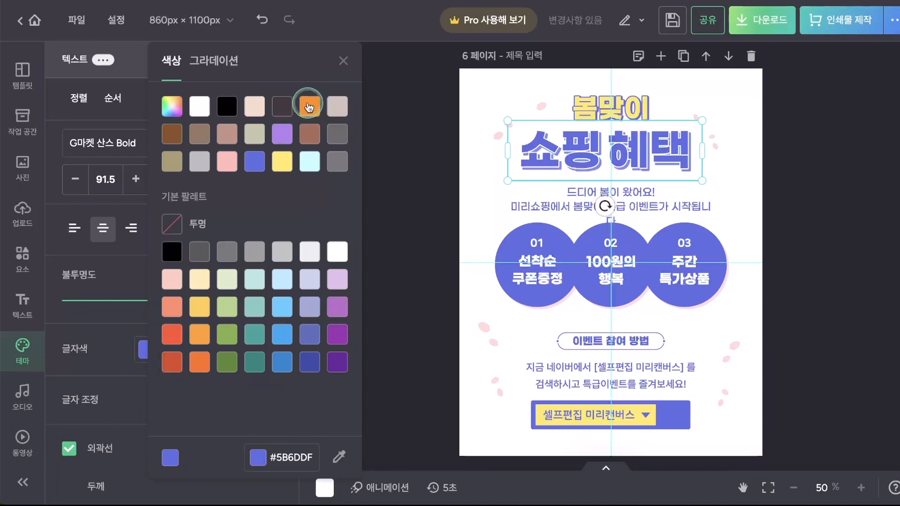
click(309, 107)
click(454, 257)
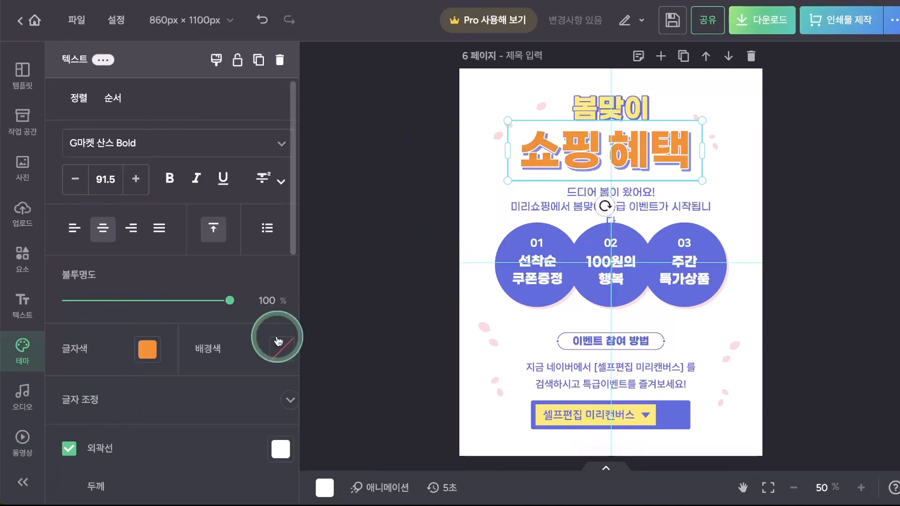
scroll(195, 394, down, 3)
click(280, 443)
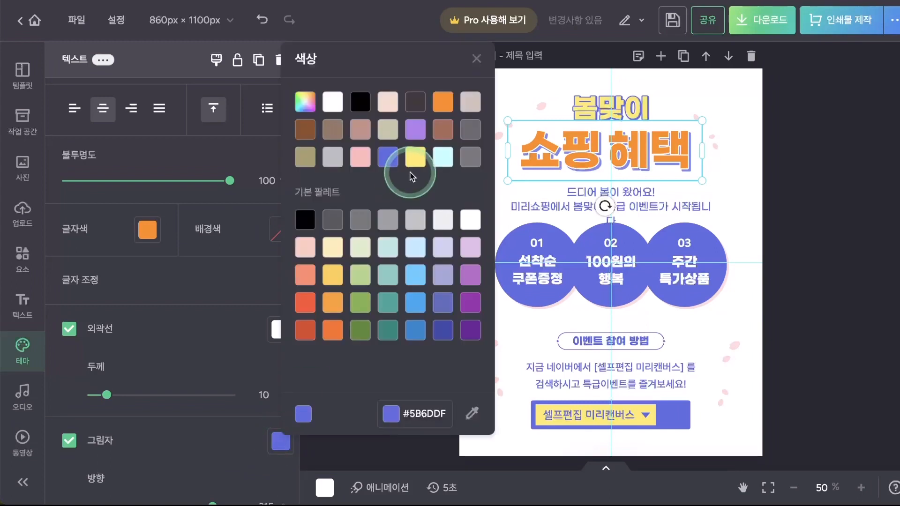
click(415, 103)
click(788, 173)
Step: Try dark brown (#40393A) and pale peach (#F5DBCA) as the text colour of the 봄맞이 title line
click(657, 113)
click(147, 229)
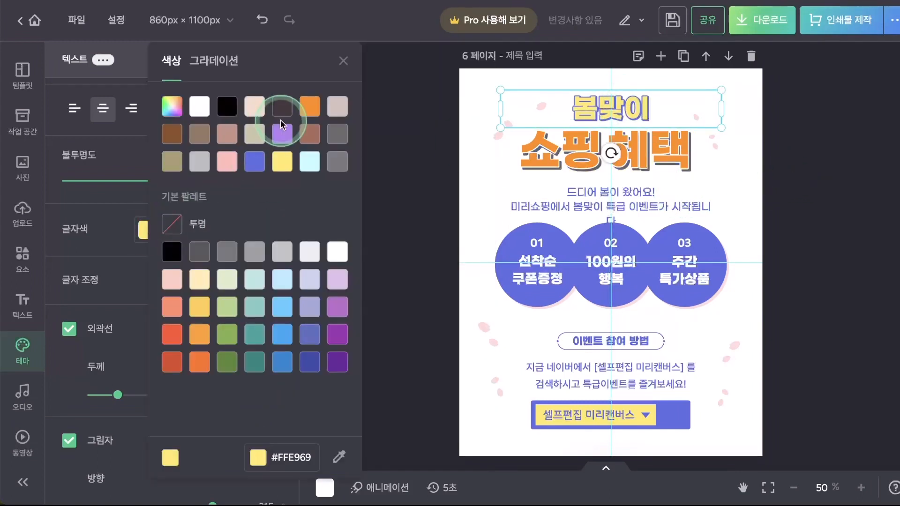
click(280, 108)
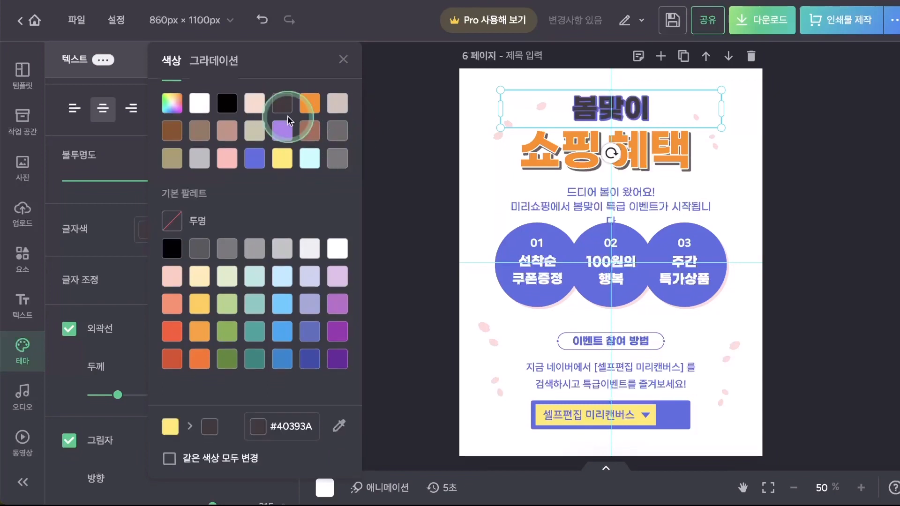
click(310, 103)
click(335, 112)
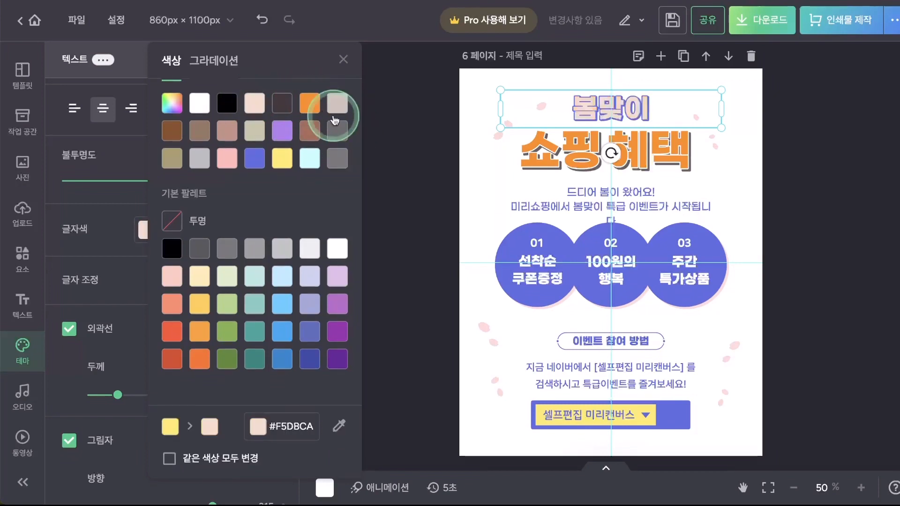
click(393, 146)
Step: Set both the outline and the shadow of the 봄맞이 title line to orange (#FF8B00)
scroll(271, 328, down, 1)
click(278, 298)
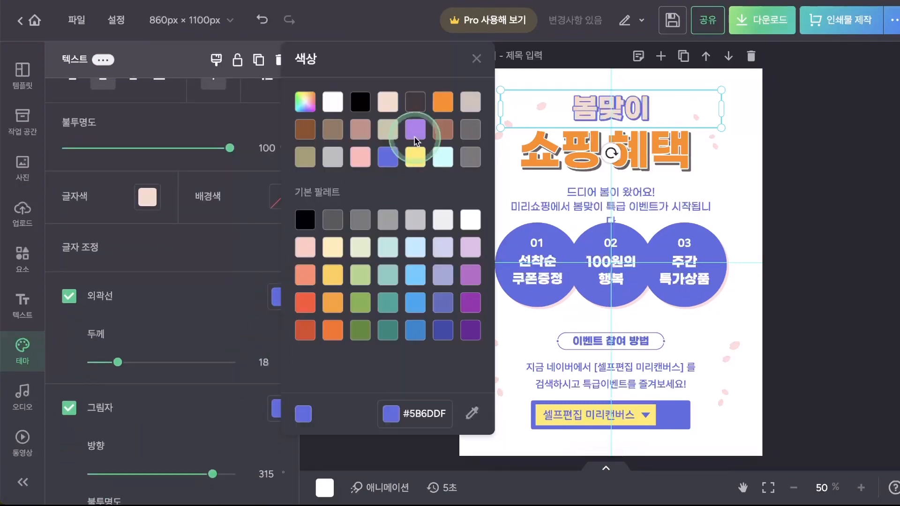
click(440, 108)
click(236, 339)
click(277, 408)
click(441, 109)
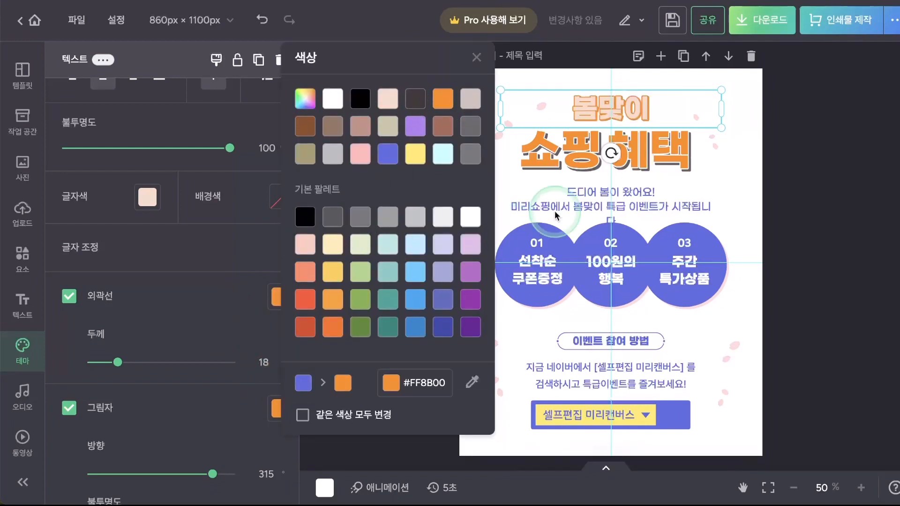
click(789, 171)
Step: Change the text colour of the 봄맞이 title line to white
click(149, 197)
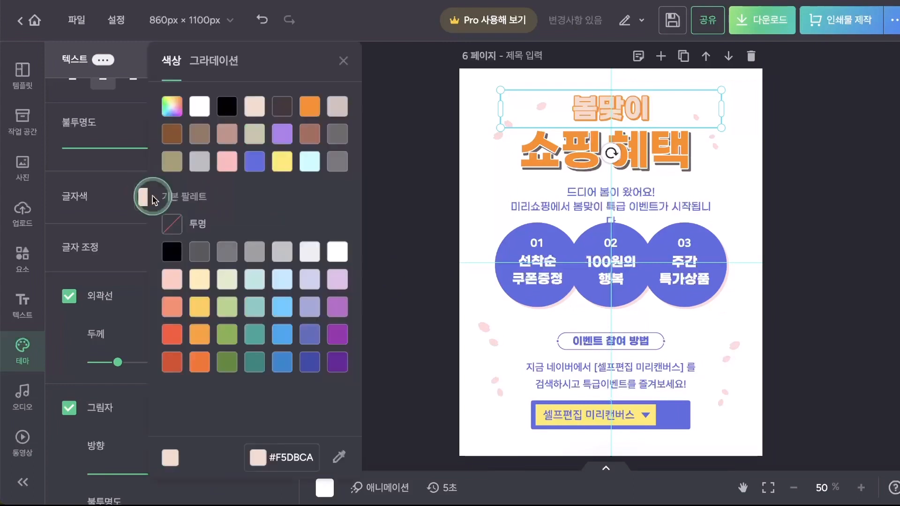
click(197, 108)
click(443, 216)
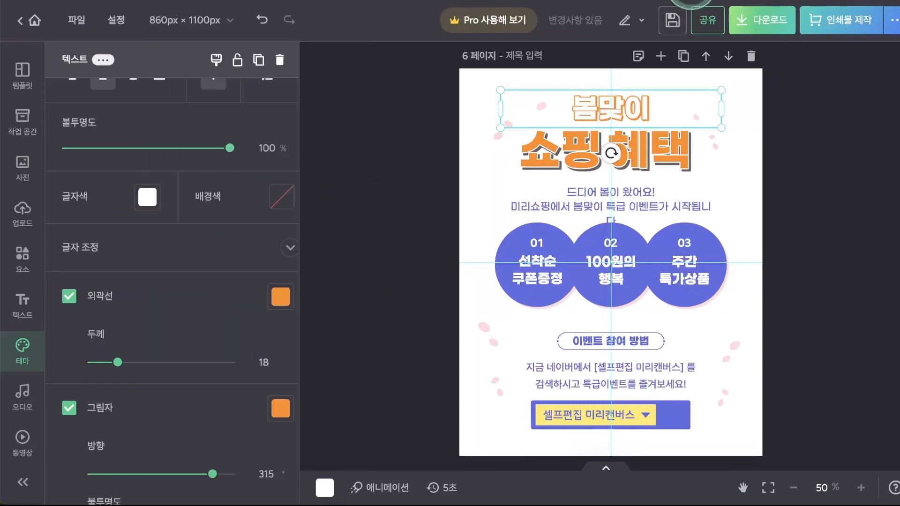
Step: Set the text colour of the intro paragraph under the 쇼핑 혜택 title to dark brown (#40393A)
scroll(639, 147, down, 2)
click(646, 143)
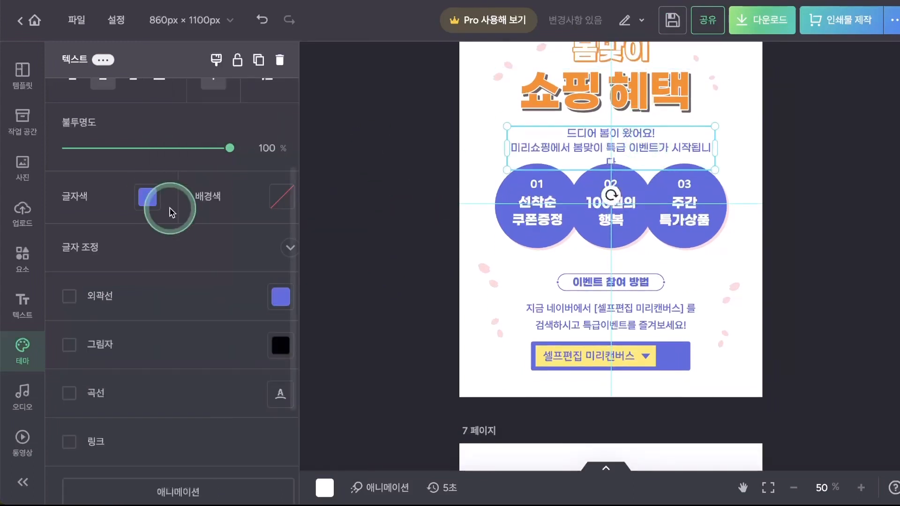
click(146, 197)
click(280, 113)
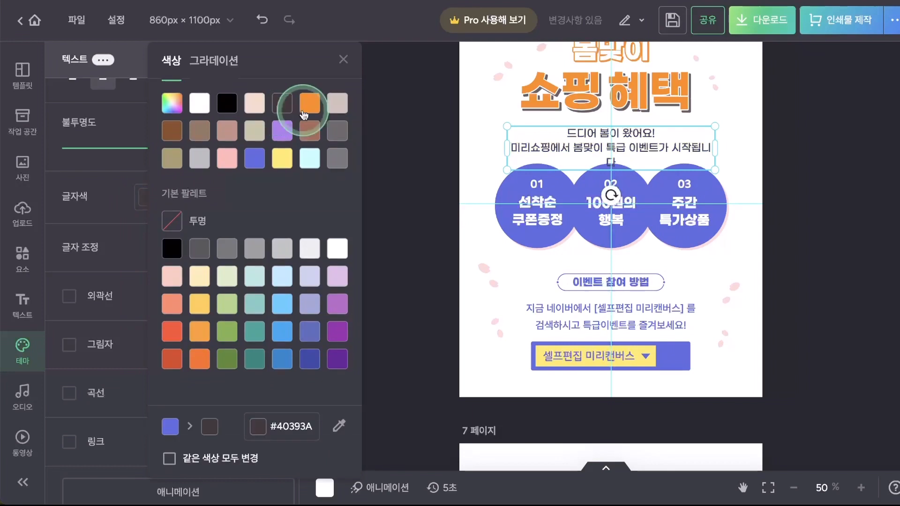
click(748, 155)
click(530, 206)
click(543, 172)
click(555, 169)
shift+click(638, 168)
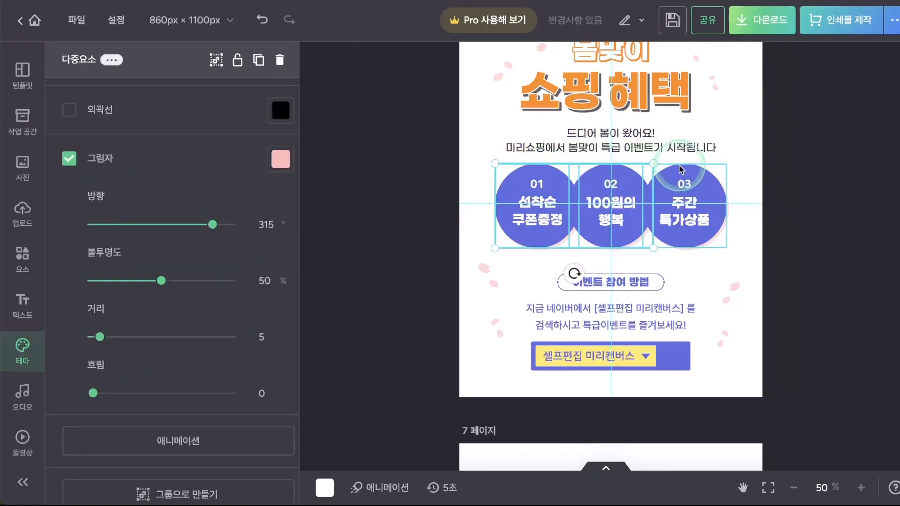
click(764, 185)
Step: Change the fill of the 01 선착순 쿠폰증정 circle to pale peach
click(537, 187)
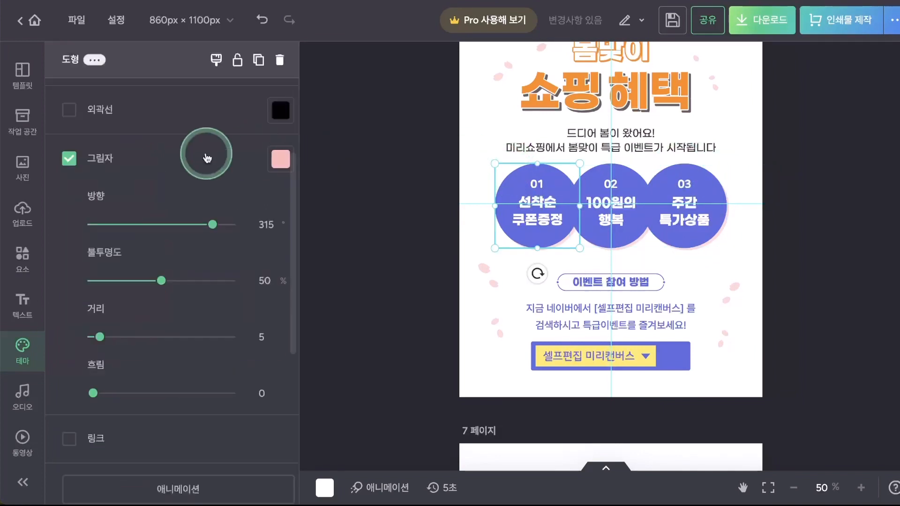
scroll(279, 157, up, 2)
scroll(276, 159, up, 2)
click(278, 215)
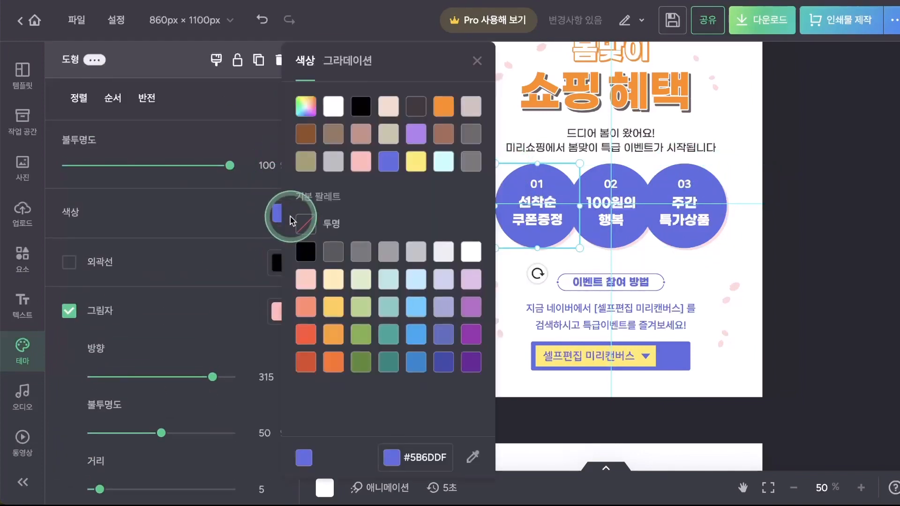
click(391, 106)
Step: Fill the 02 100원의 행복 circle with orange and the 03 주간 특가상품 circle with dark brown (#40393A)
click(643, 171)
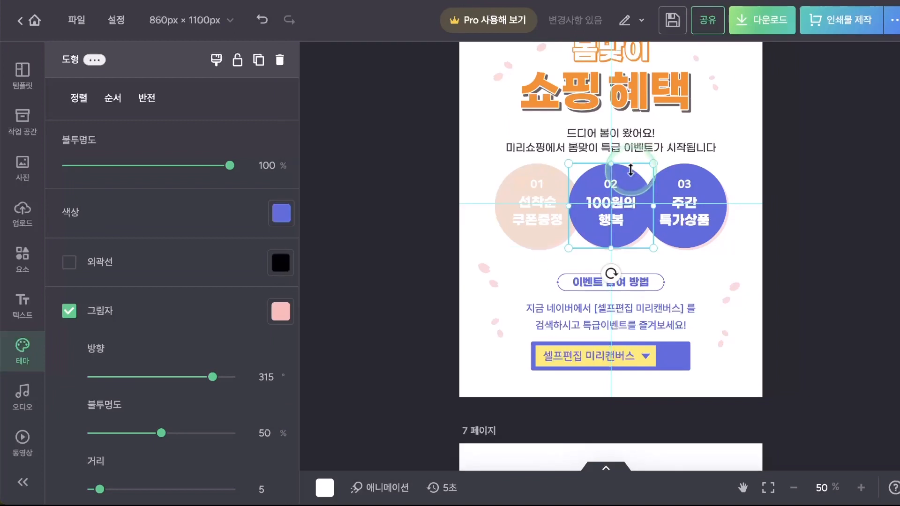
click(287, 209)
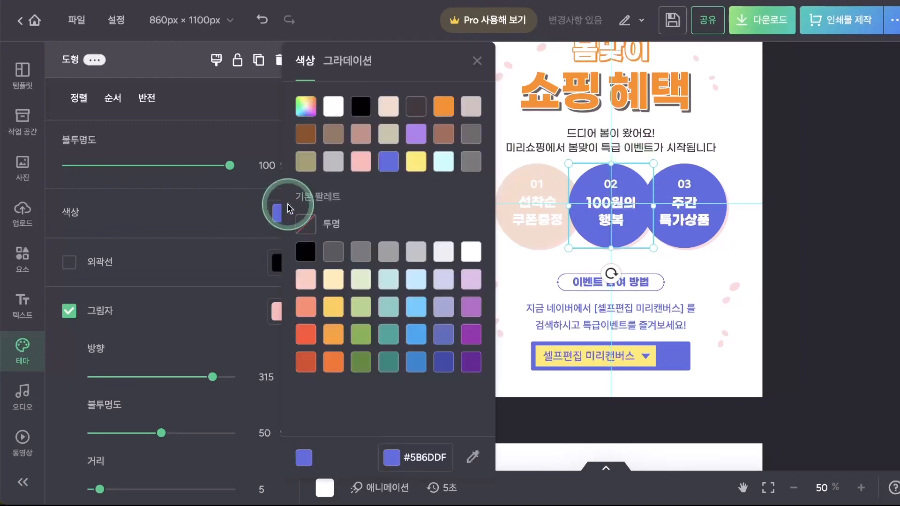
click(443, 107)
click(718, 172)
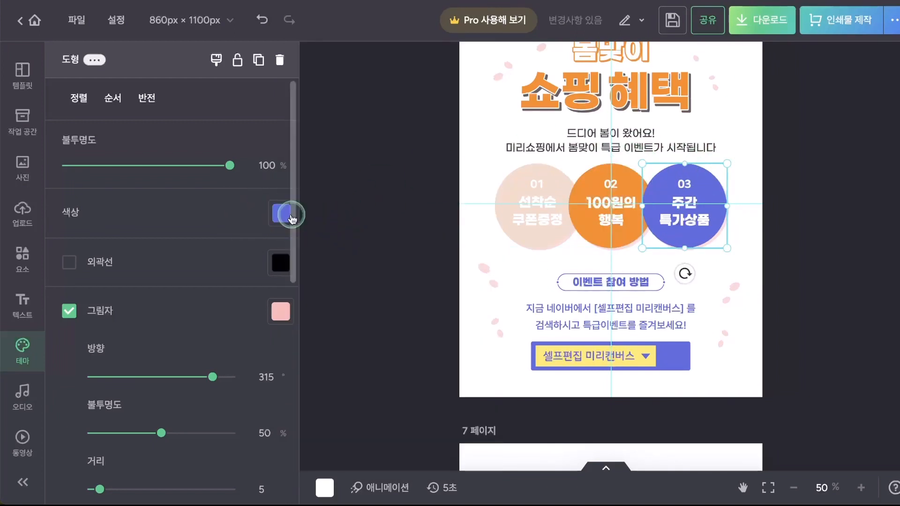
click(281, 214)
click(416, 106)
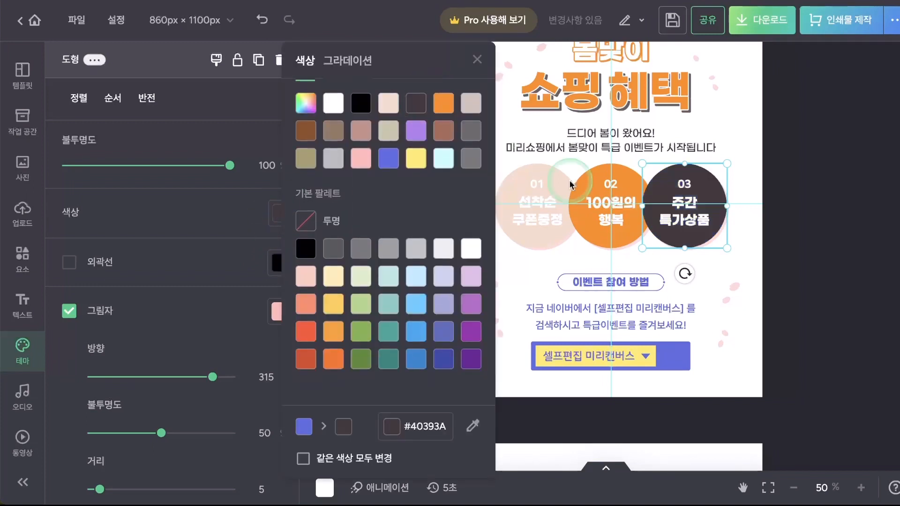
click(775, 261)
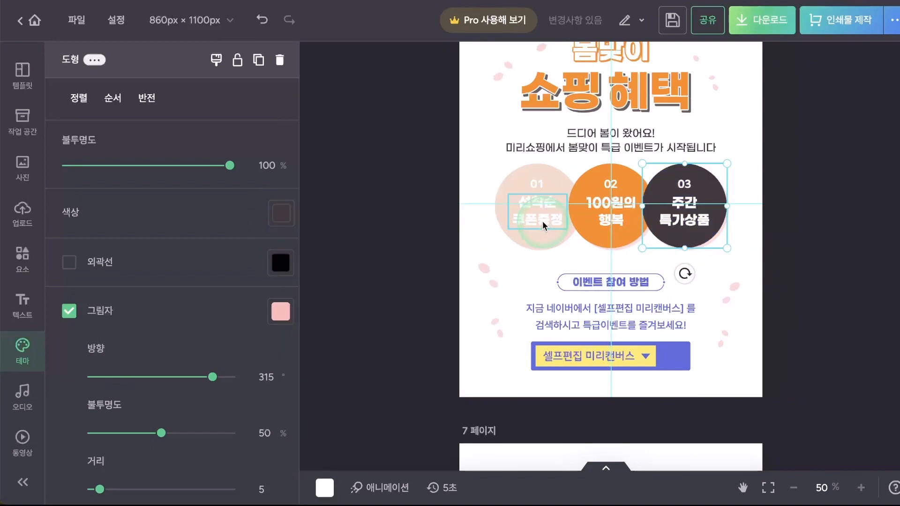
Step: Add a shadow to the bold caption texts inside all three numbered circles
shift+click(613, 237)
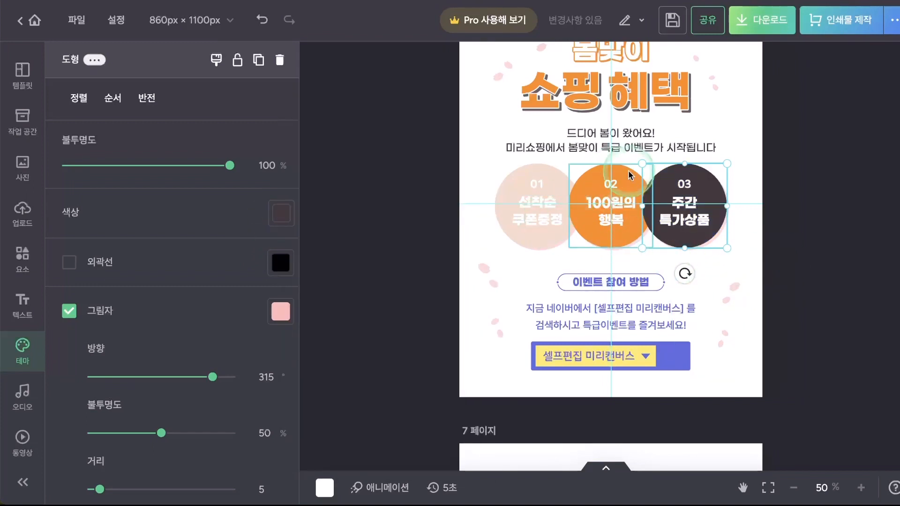
click(527, 225)
shift+click(626, 216)
shift+click(685, 211)
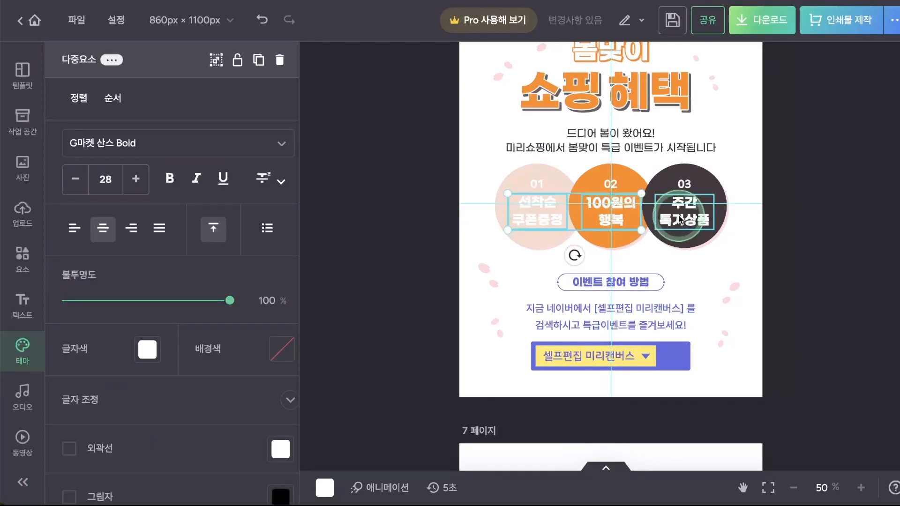
scroll(140, 403, down, 2)
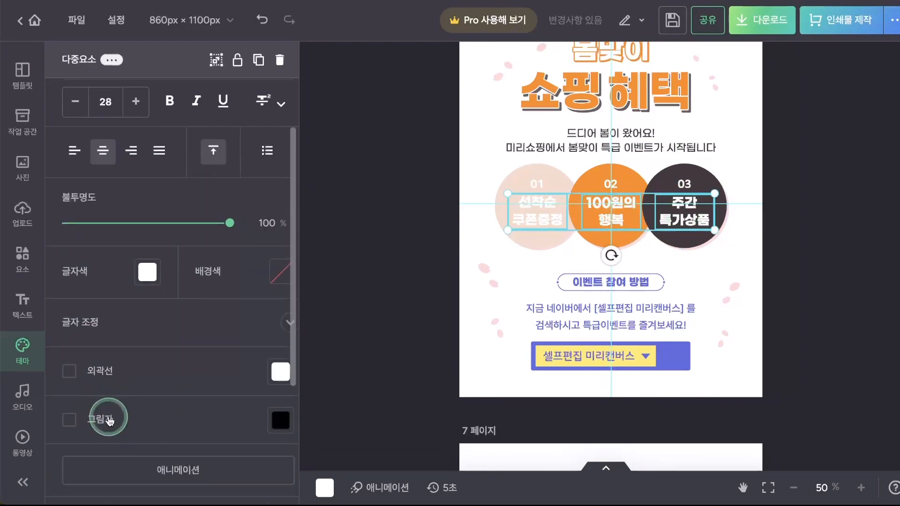
click(100, 418)
click(346, 346)
click(498, 275)
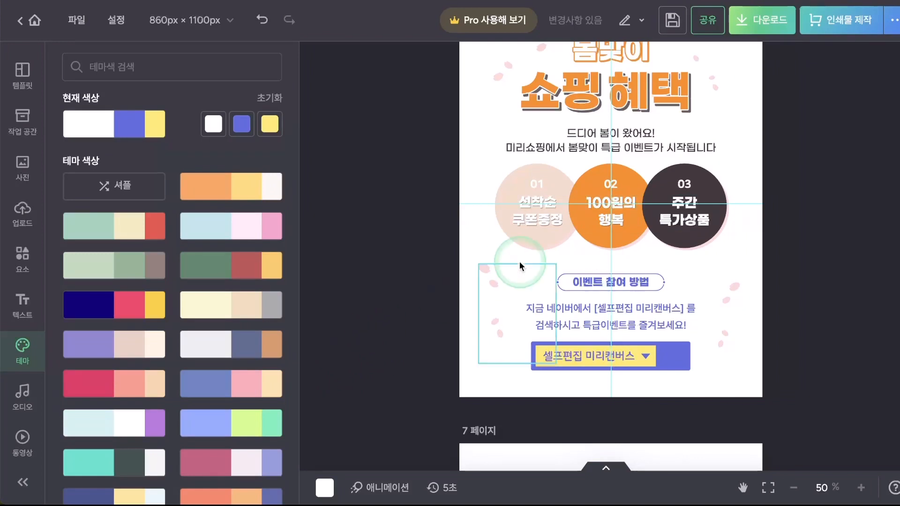
click(505, 201)
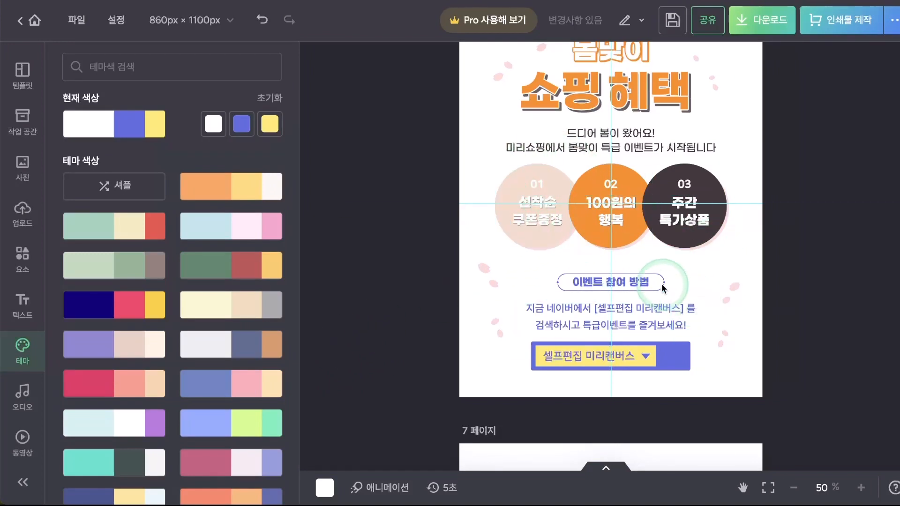
Step: Set the text colour of the 이벤트 참여 방법 label to dark brown
click(644, 283)
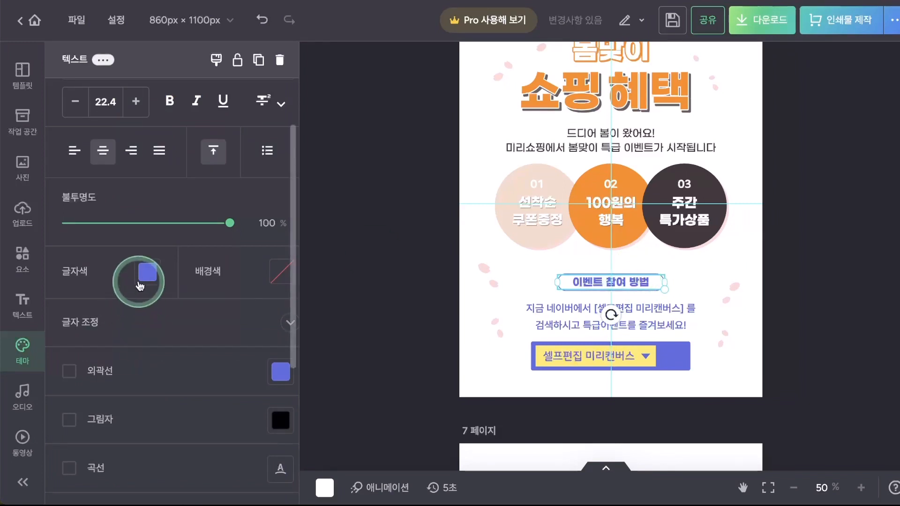
click(141, 272)
click(281, 106)
click(422, 313)
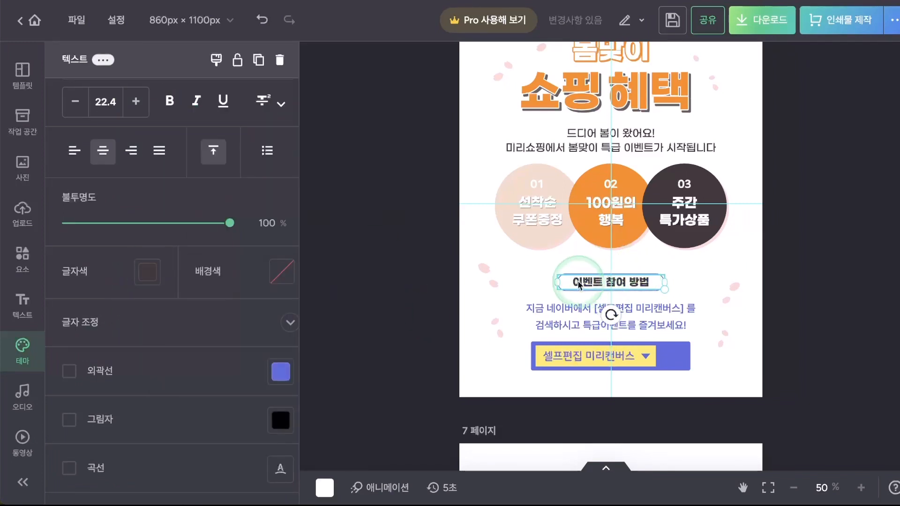
click(582, 263)
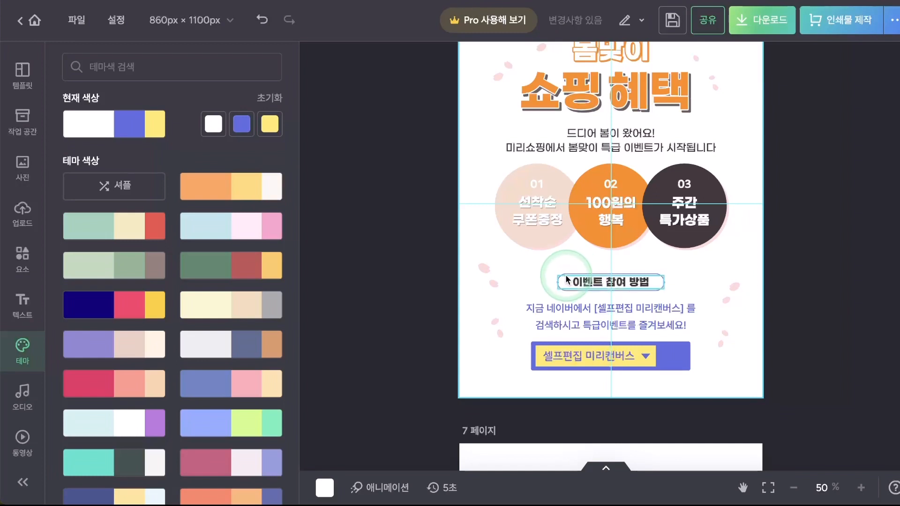
Step: Recolour the rounded frame around the 이벤트 참여 방법 label to dark brown (#40393A)
click(568, 279)
click(275, 140)
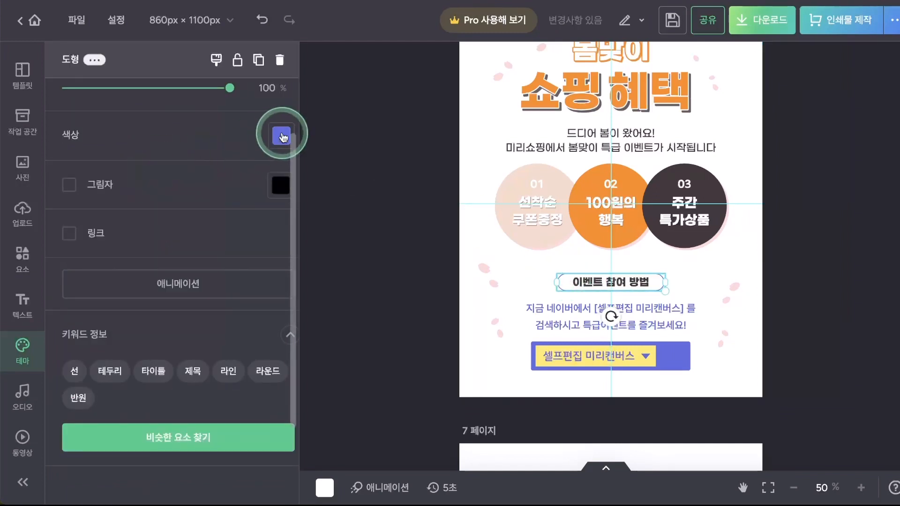
click(283, 135)
click(418, 108)
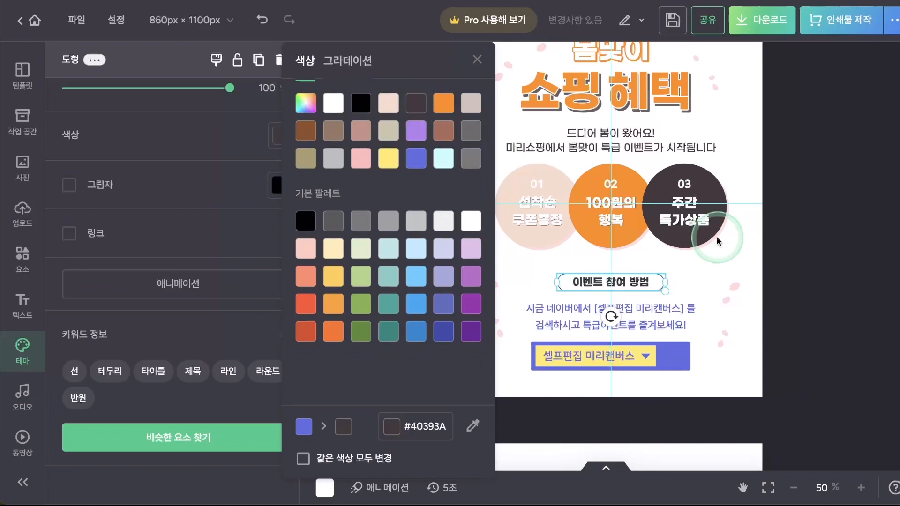
click(787, 302)
Step: Try recolouring the participation paragraph and the search bar graphic together in dark brown, and undo it
click(672, 321)
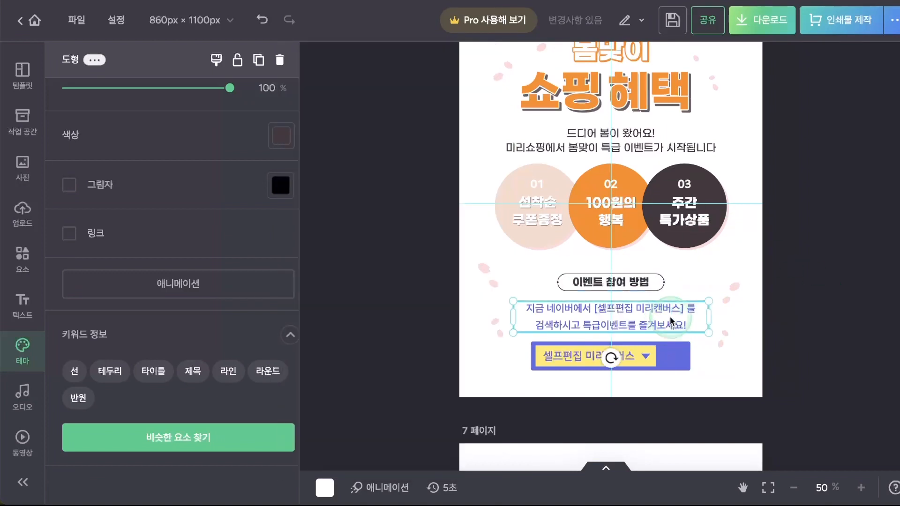
shift+click(675, 345)
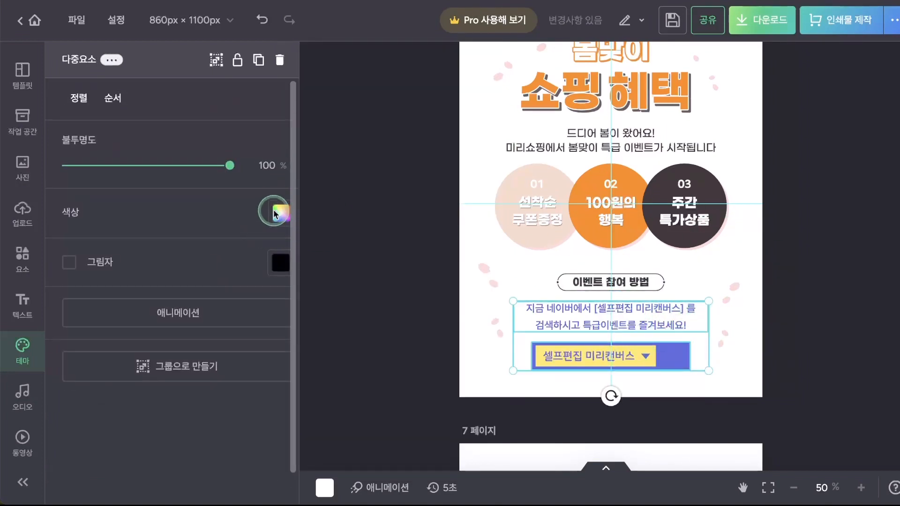
click(275, 213)
click(417, 102)
click(815, 341)
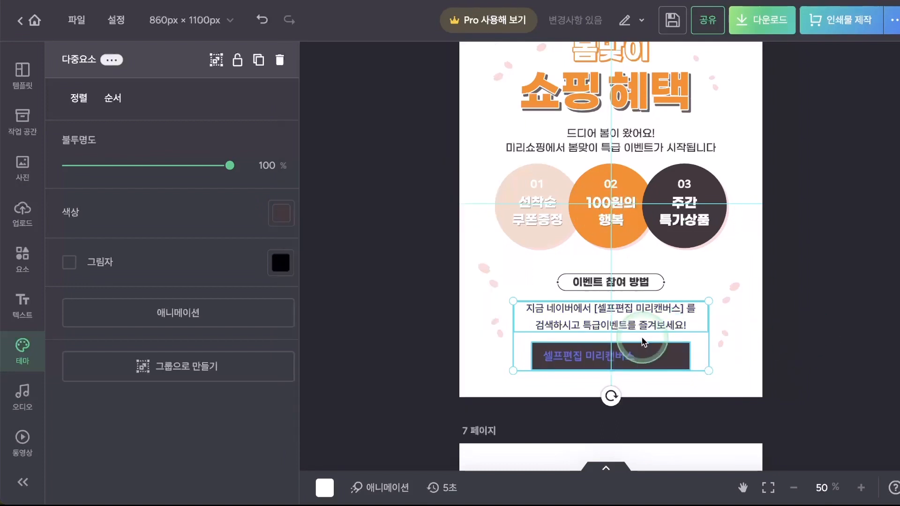
key(ctrl+z)
Step: Set only the text colour of the paragraph under the 이벤트 참여 방법 label to dark brown
click(860, 357)
click(670, 325)
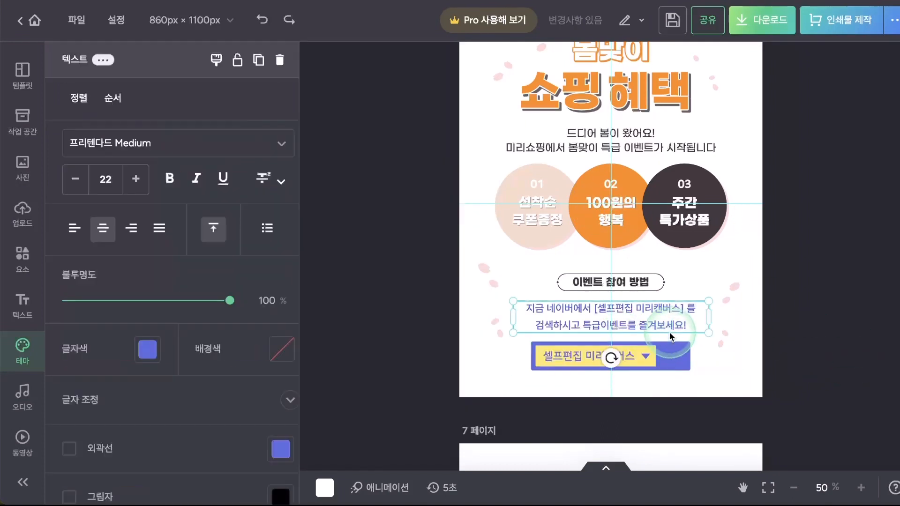
click(148, 351)
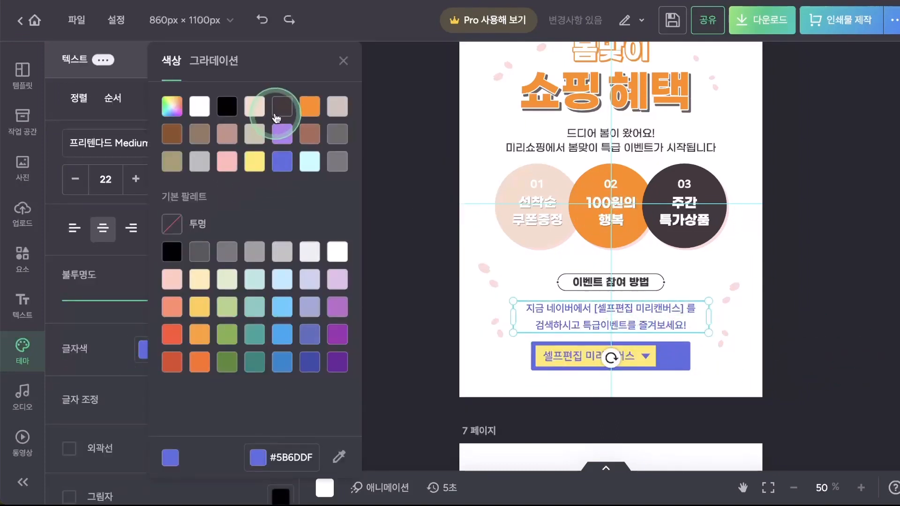
click(280, 108)
click(438, 407)
Step: Recolour the search bar graphic with a white (#FFFFFF) input field and a green (#7DB249) frame
click(678, 355)
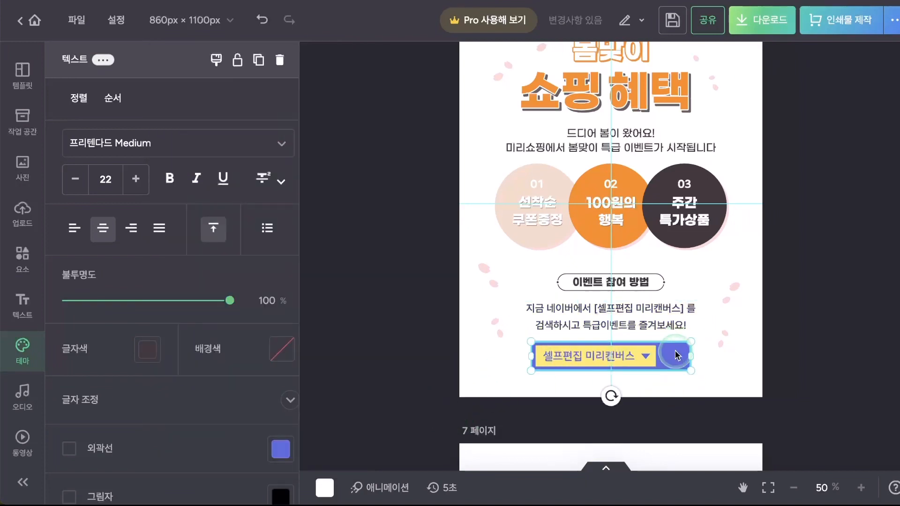
click(253, 214)
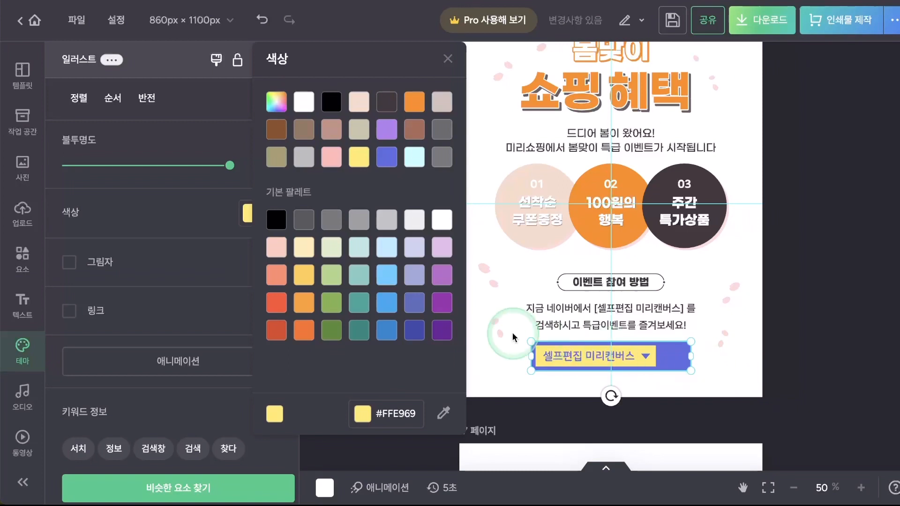
click(304, 102)
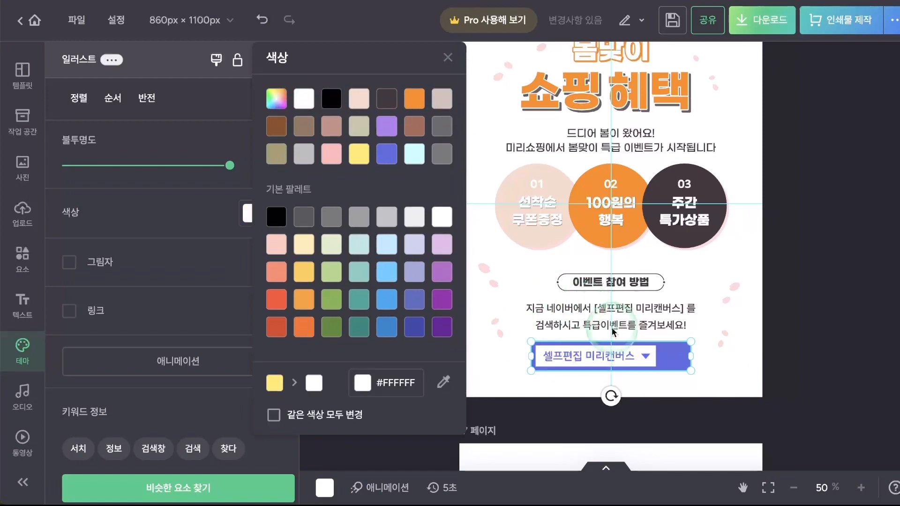
click(277, 212)
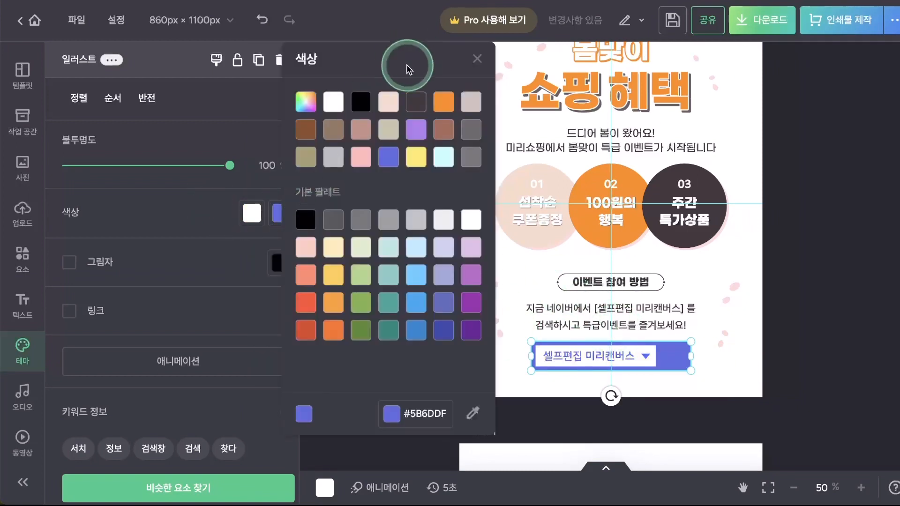
click(361, 311)
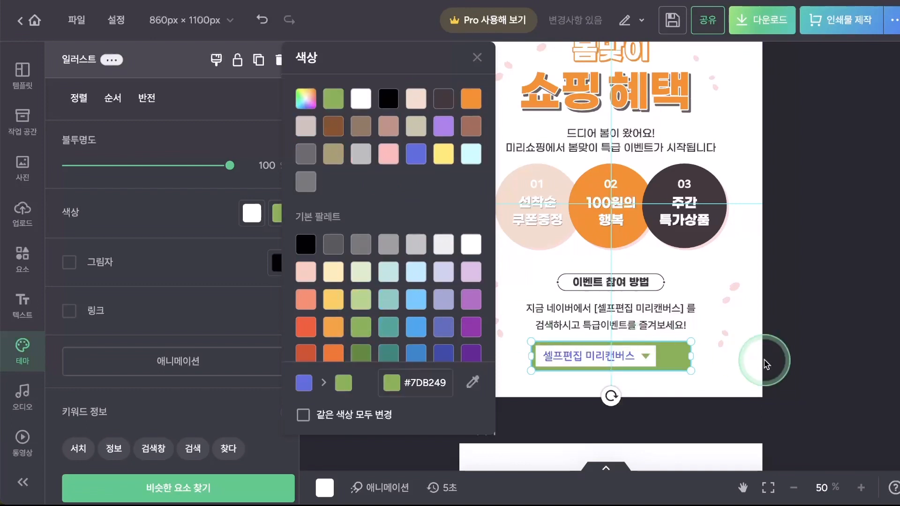
click(814, 355)
Step: Set the 셀프편집 미리캔버스 search text colour to black
click(605, 360)
click(144, 349)
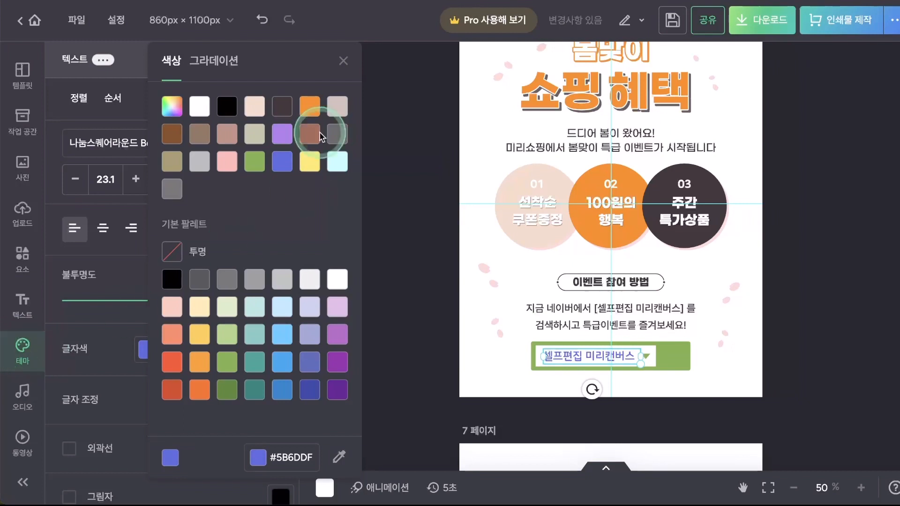
click(228, 111)
click(385, 251)
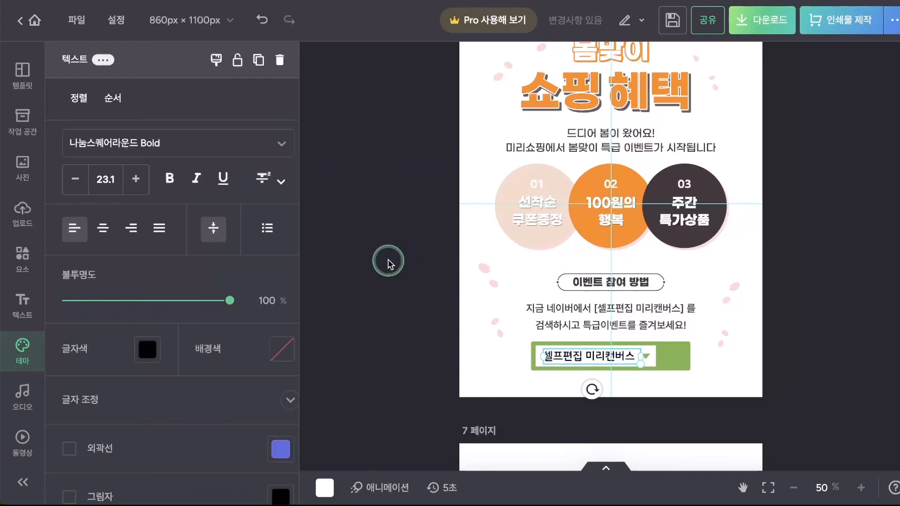
click(824, 332)
Step: Compare the recoloured event page with the product pages above it, and bring the 특가 쿠폰 page into view
scroll(802, 324, up, 2)
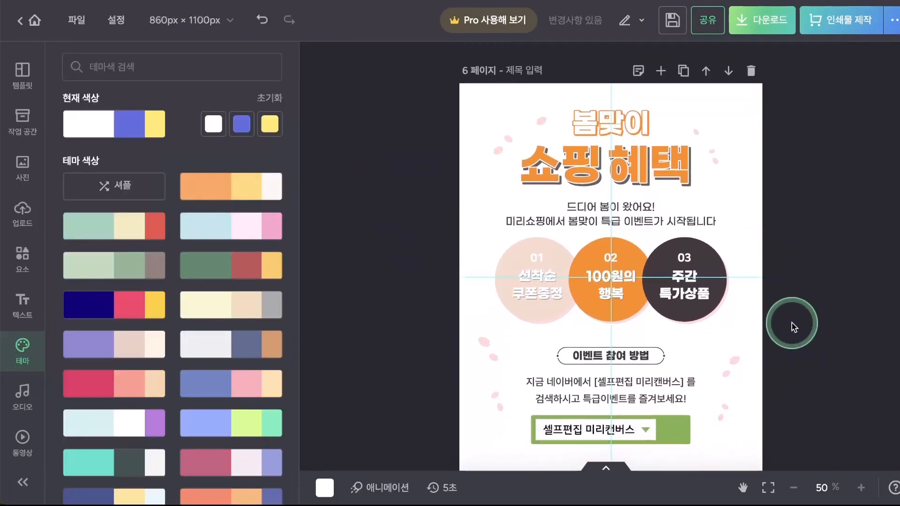
scroll(641, 233, up, 12)
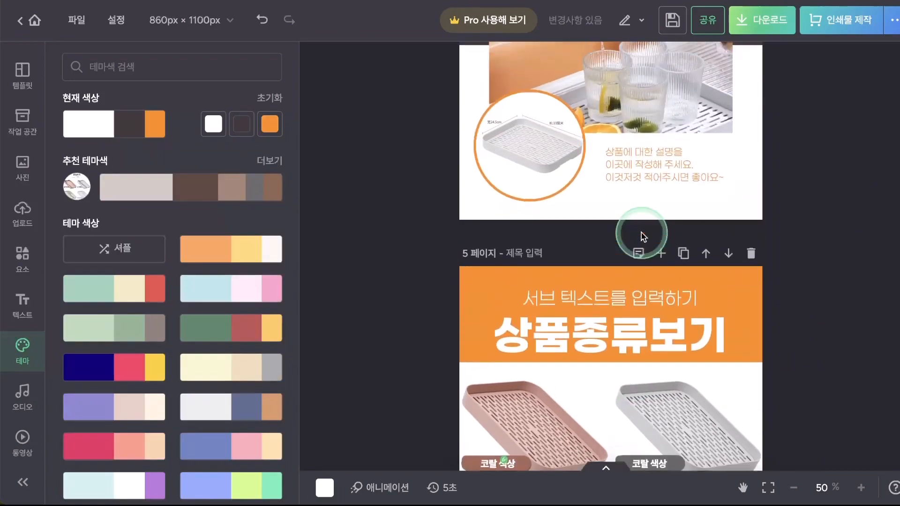
scroll(640, 233, down, 12)
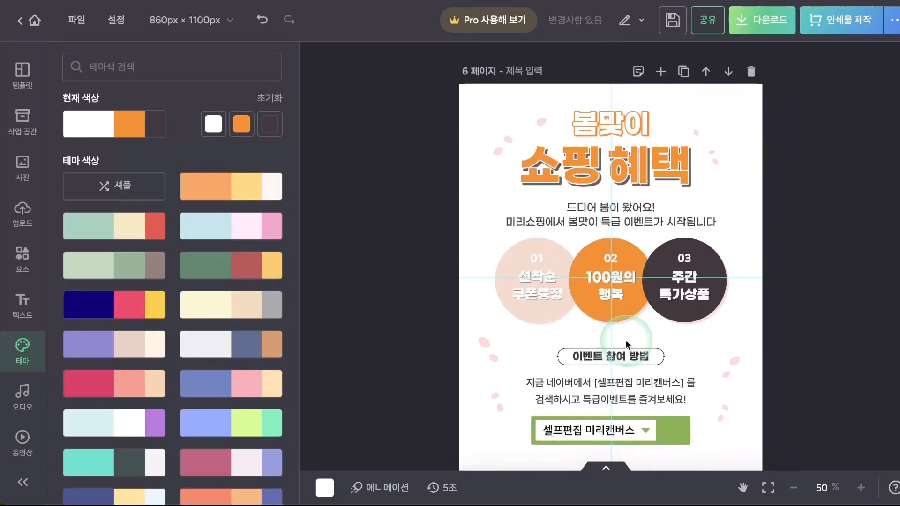
scroll(626, 340, down, 2)
scroll(762, 312, up, 1)
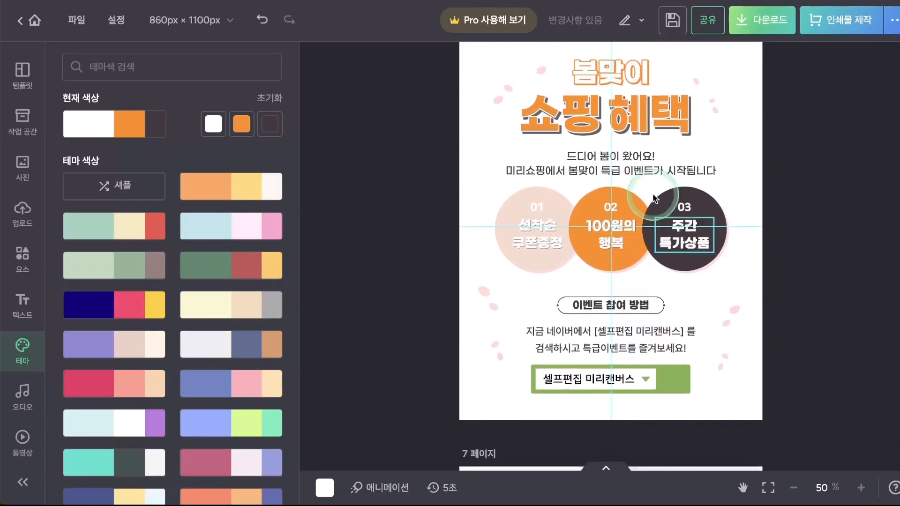
scroll(698, 362, down, 8)
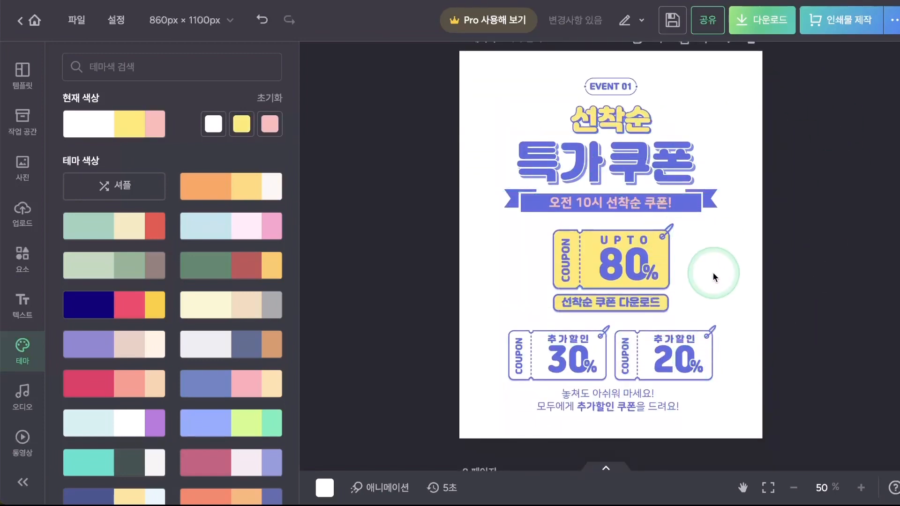
Step: Set the font of the 선착순 특가 쿠폰 title group to G마켓 산스 Bold
click(670, 134)
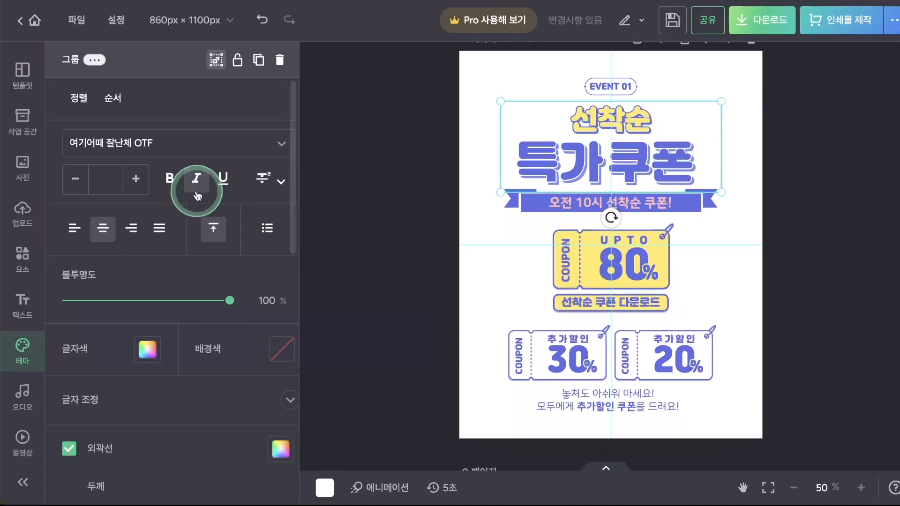
click(280, 145)
scroll(160, 255, down, 10)
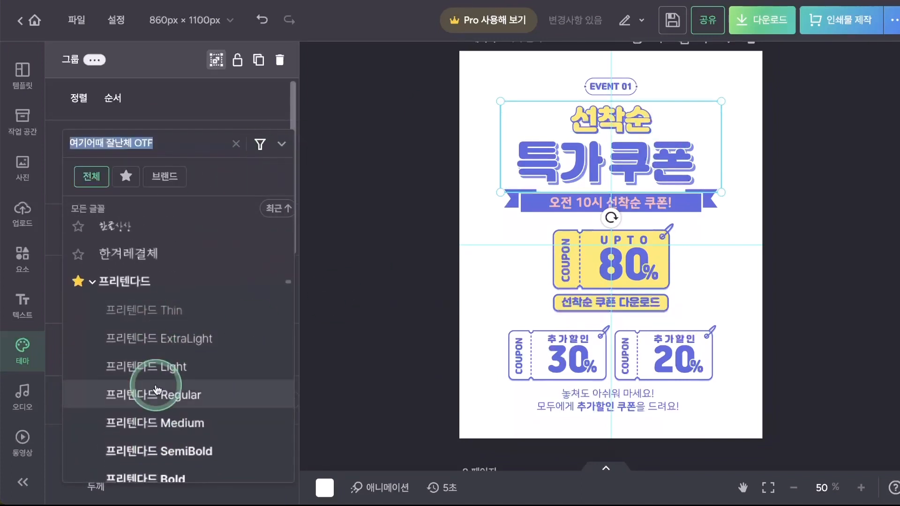
scroll(169, 311, down, 5)
click(125, 177)
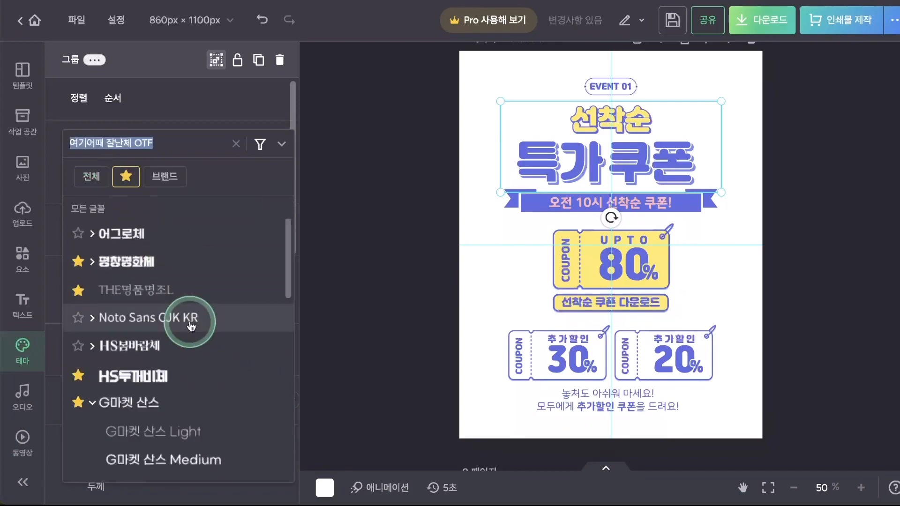
scroll(197, 409, down, 3)
click(197, 403)
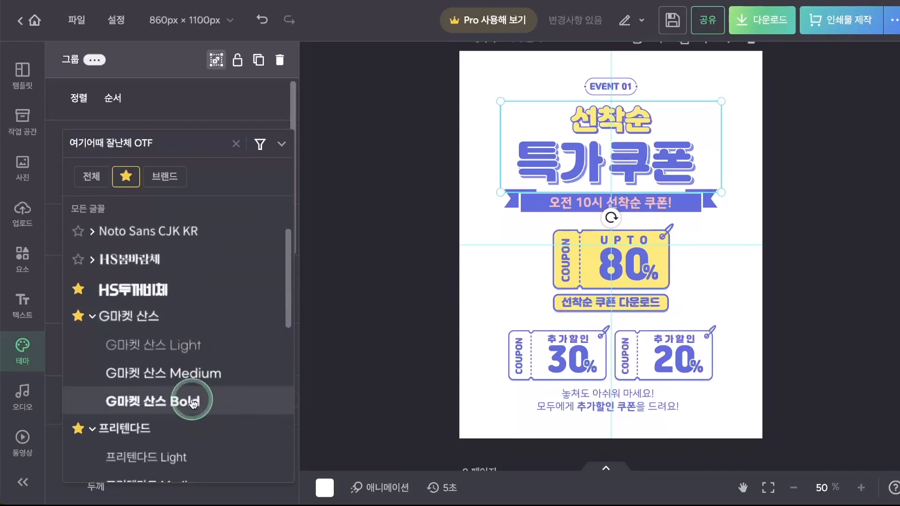
click(398, 325)
Step: Set the font of the 선착순 쿠폰 다운로드 label under the 80% coupon to G마켓 산스 Medium
click(655, 253)
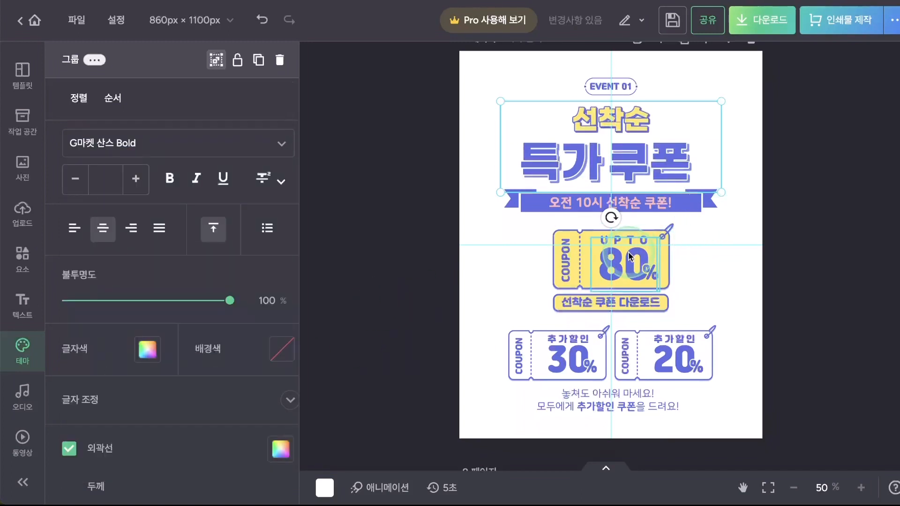
click(641, 302)
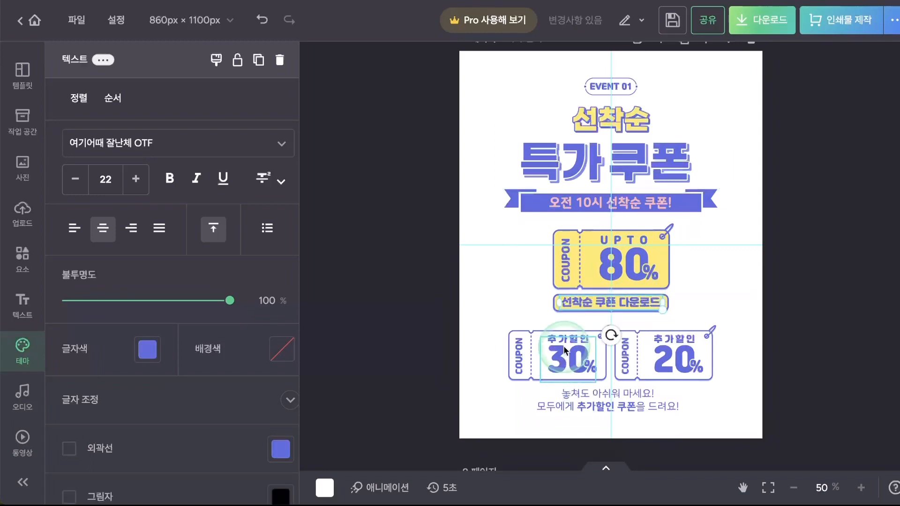
click(283, 144)
click(126, 177)
scroll(201, 396, down, 2)
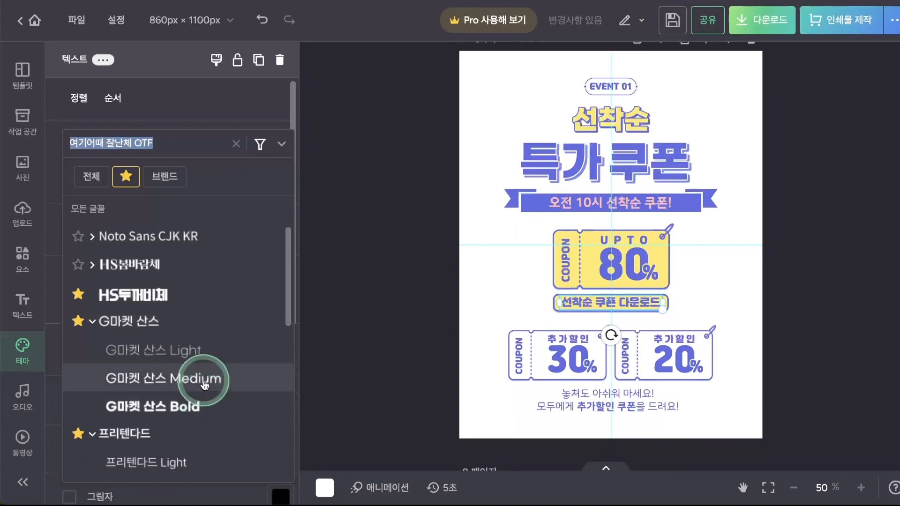
click(205, 388)
click(396, 342)
Step: Review the coupon page and the product pages above it, back up to the font and colour guide on page 1
click(807, 189)
click(661, 154)
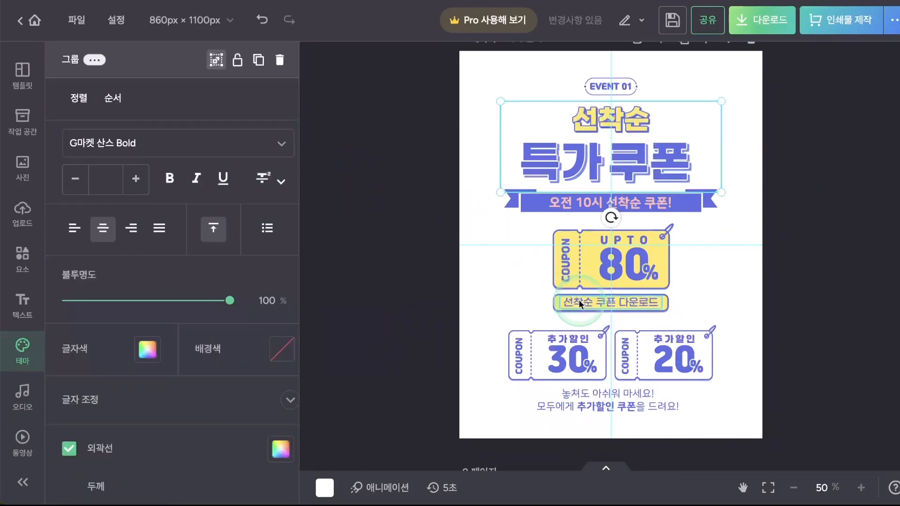
scroll(580, 304, down, 2)
scroll(682, 279, up, 8)
scroll(679, 282, down, 10)
click(747, 164)
scroll(746, 163, down, 4)
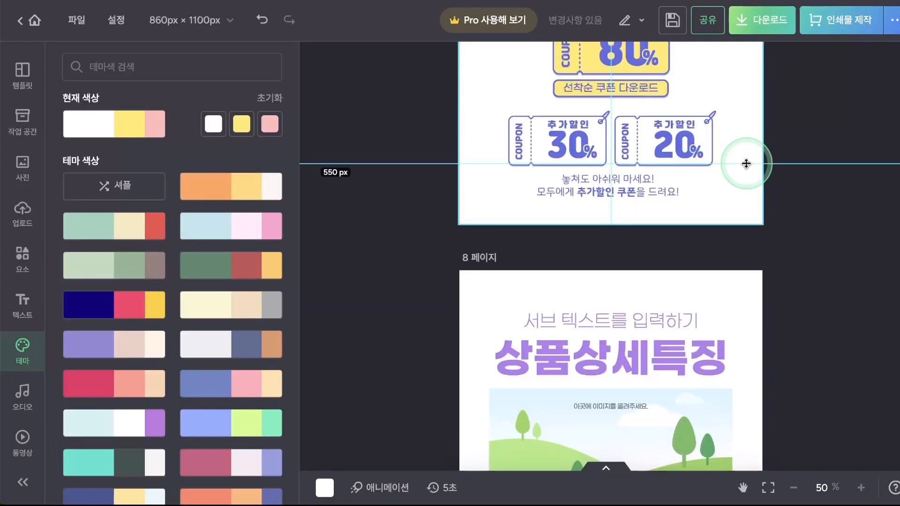
scroll(747, 168, up, 20)
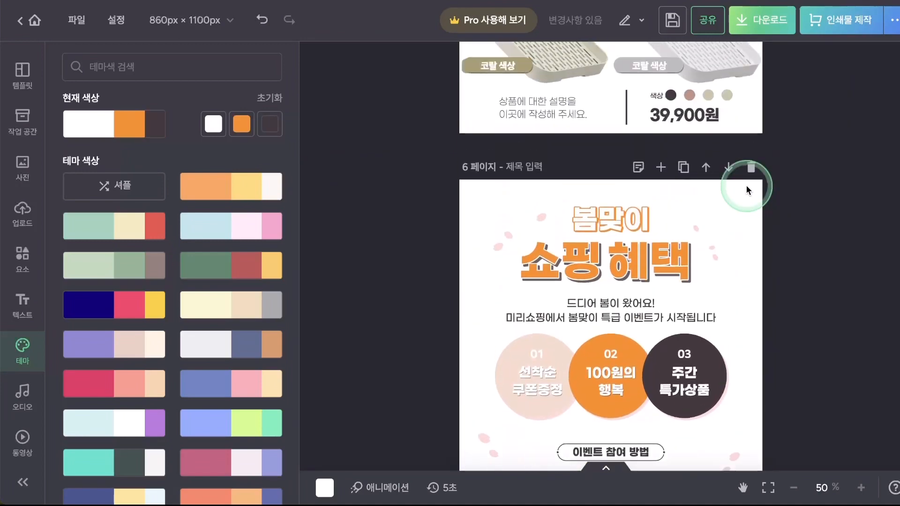
scroll(748, 190, up, 3)
click(534, 156)
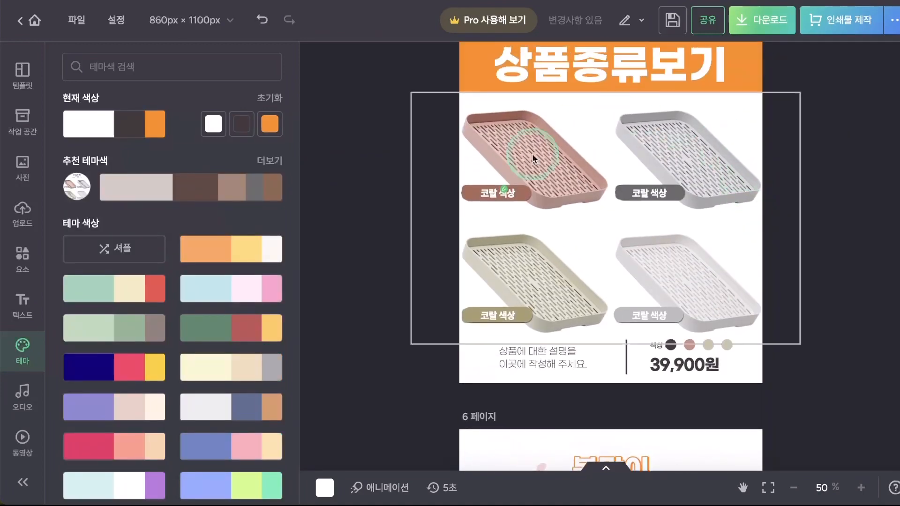
scroll(610, 248, up, 20)
click(611, 246)
click(572, 267)
click(587, 176)
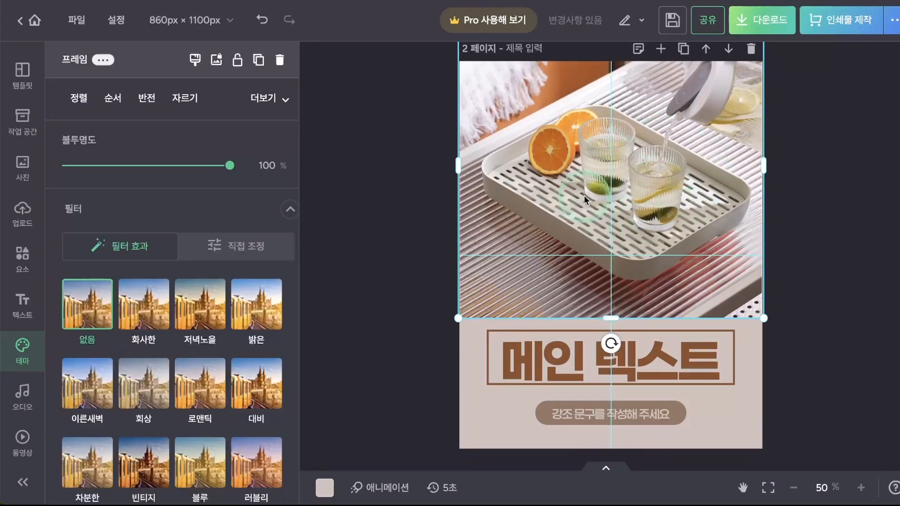
click(837, 216)
scroll(837, 217, up, 10)
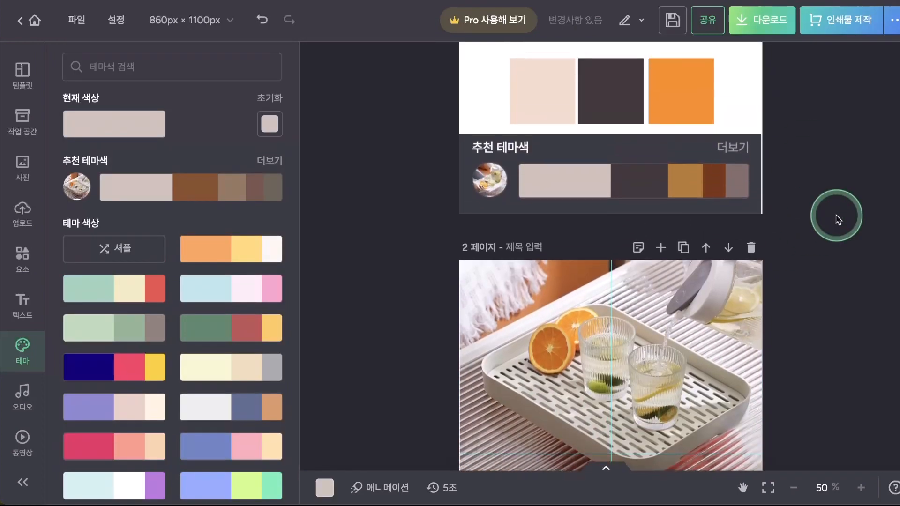
Step: Compare the fonts and colours page by page, from the 메인 텍스트 page down to the 상품상세특징 page
scroll(837, 216, down, 18)
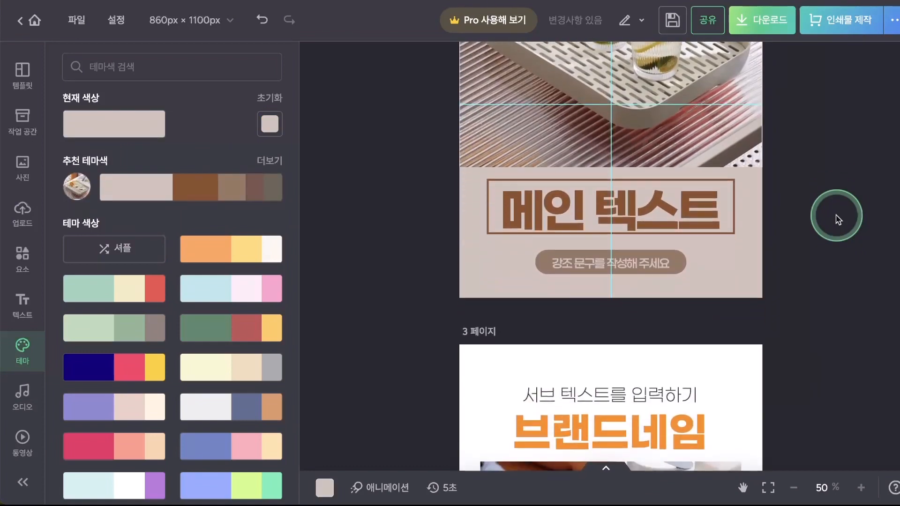
scroll(742, 367, down, 15)
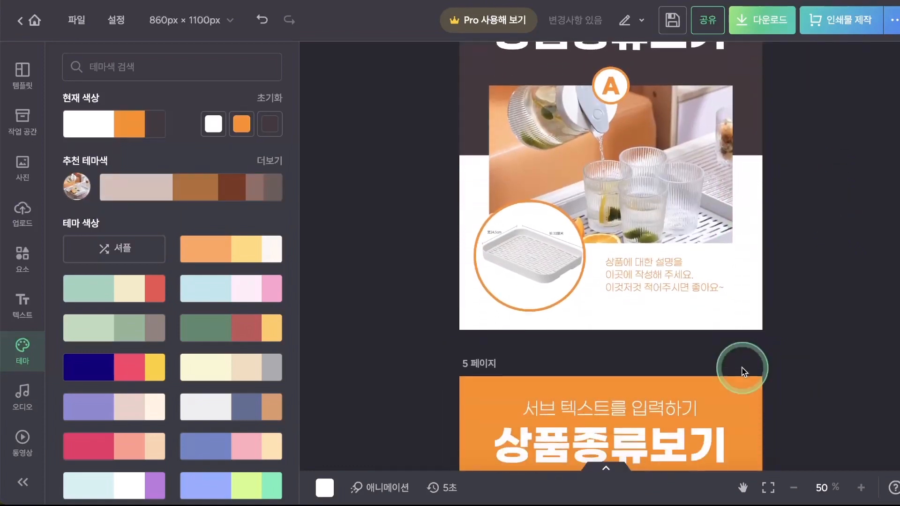
click(607, 281)
scroll(606, 285, down, 6)
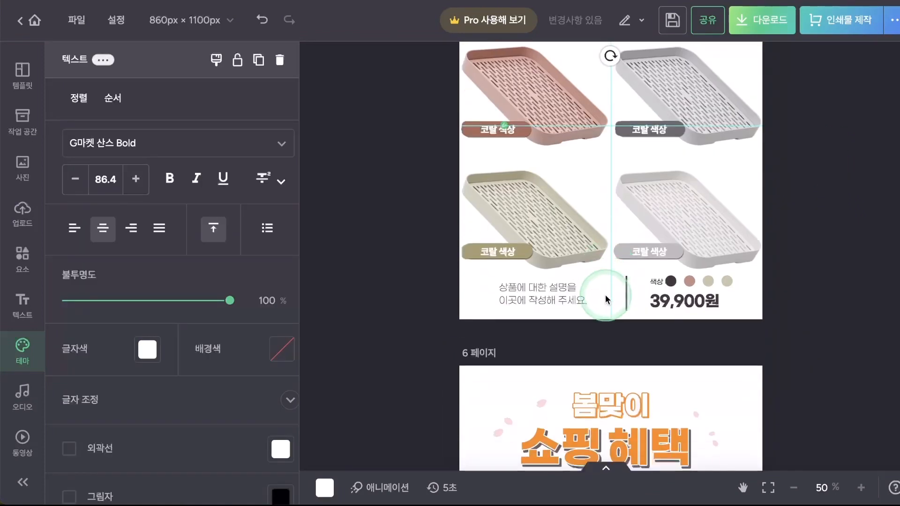
scroll(606, 345, down, 8)
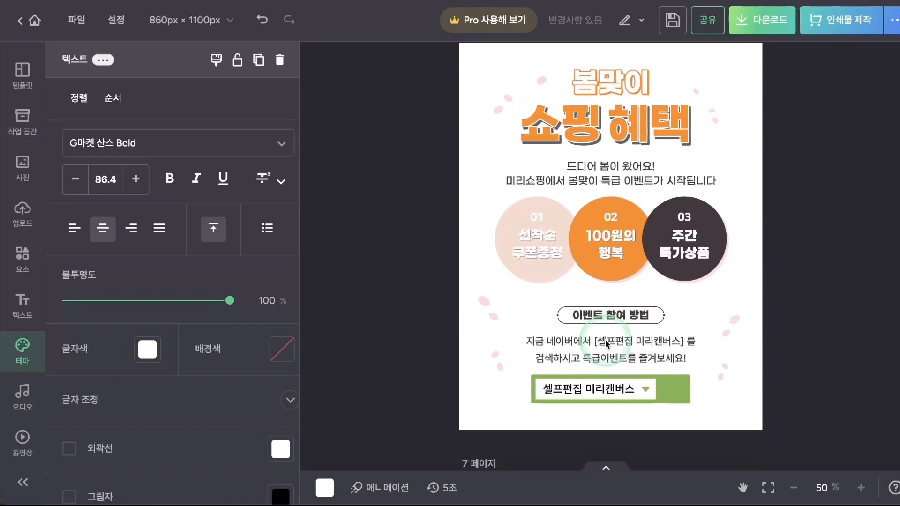
scroll(606, 339, down, 4)
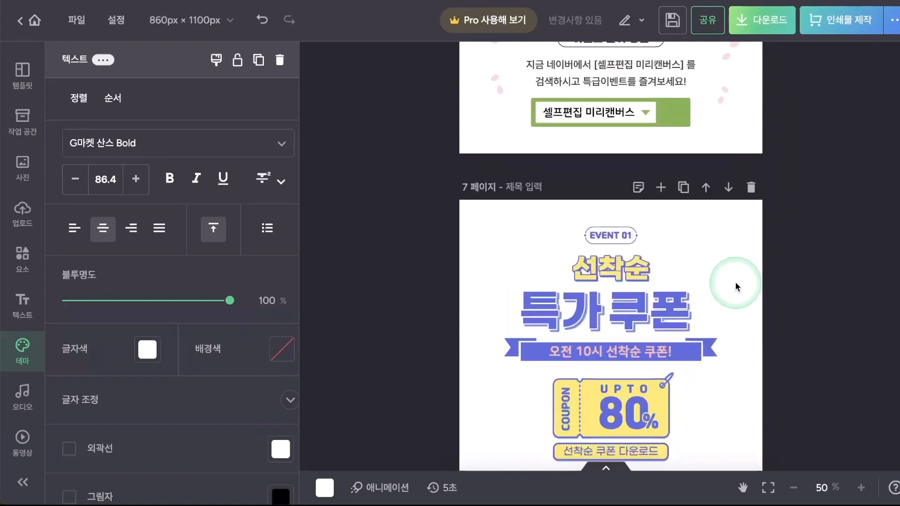
scroll(581, 300, down, 10)
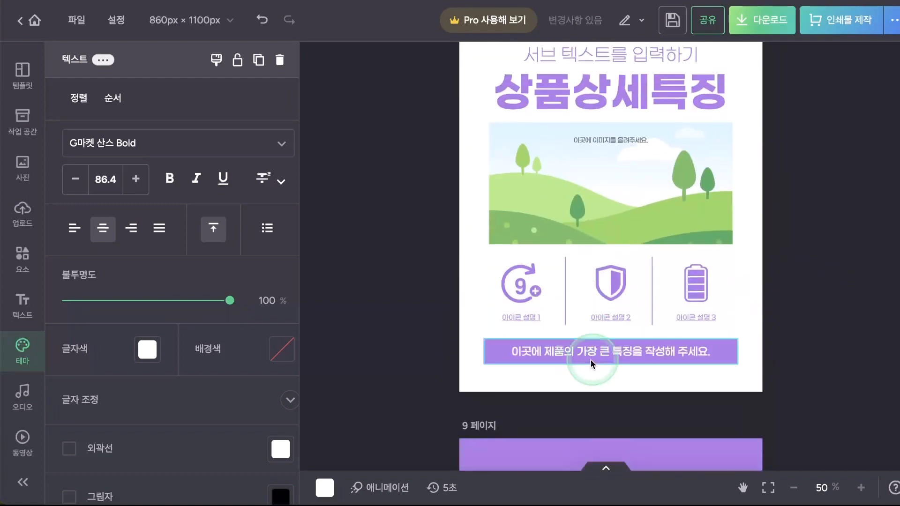
scroll(614, 329, down, 2)
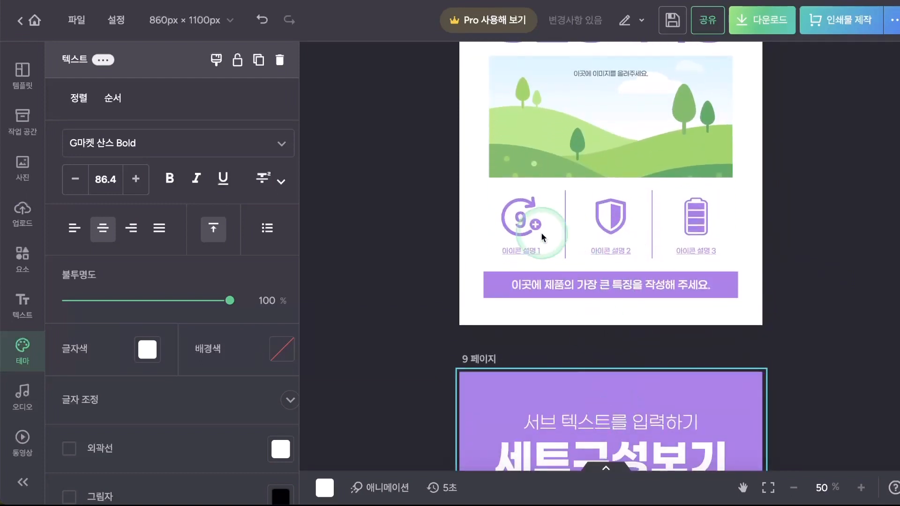
Step: Inspect the title and feature icons on the 상품상세특징 page, and open the element search for replacement icons
scroll(638, 244, up, 3)
click(629, 134)
click(503, 306)
click(697, 312)
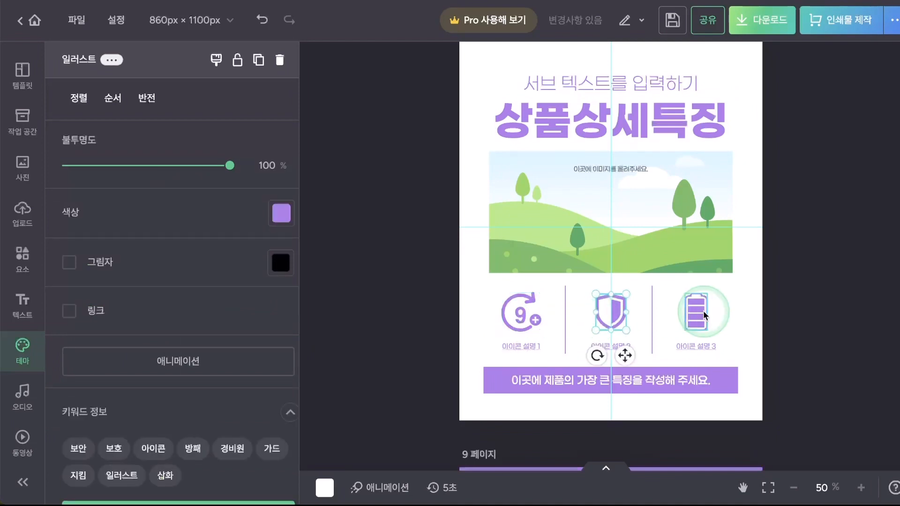
click(16, 268)
click(76, 104)
click(156, 80)
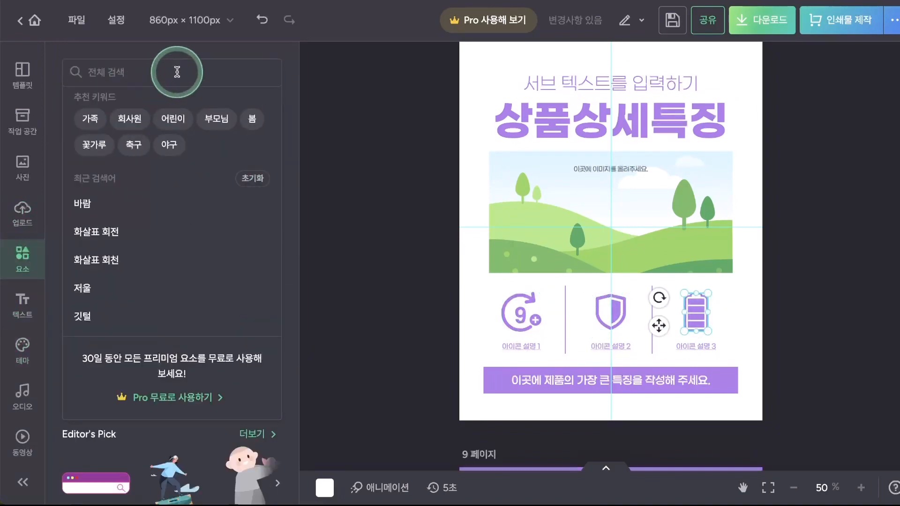
click(310, 182)
Step: Examine the layouts of the 세트구성보기 and 주의사항안내 pages and the template pages below them
scroll(347, 234, down, 2)
scroll(590, 366, down, 5)
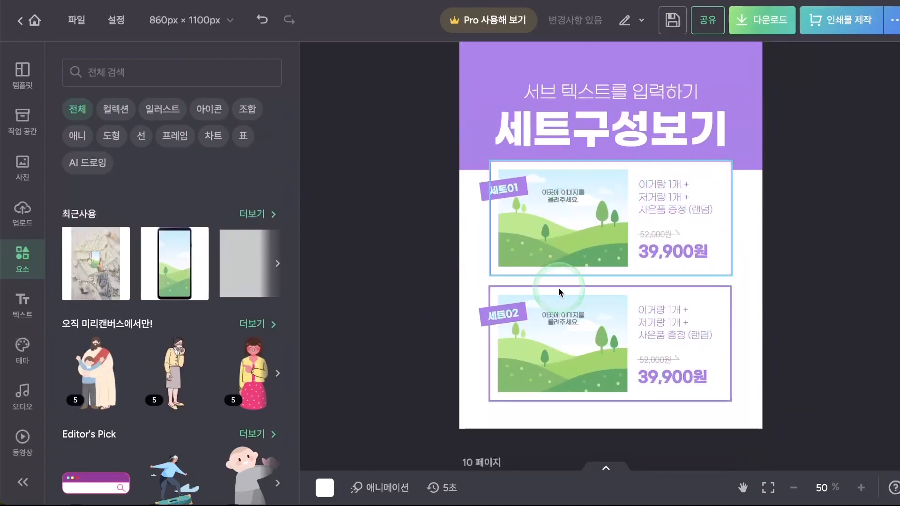
scroll(614, 305, down, 2)
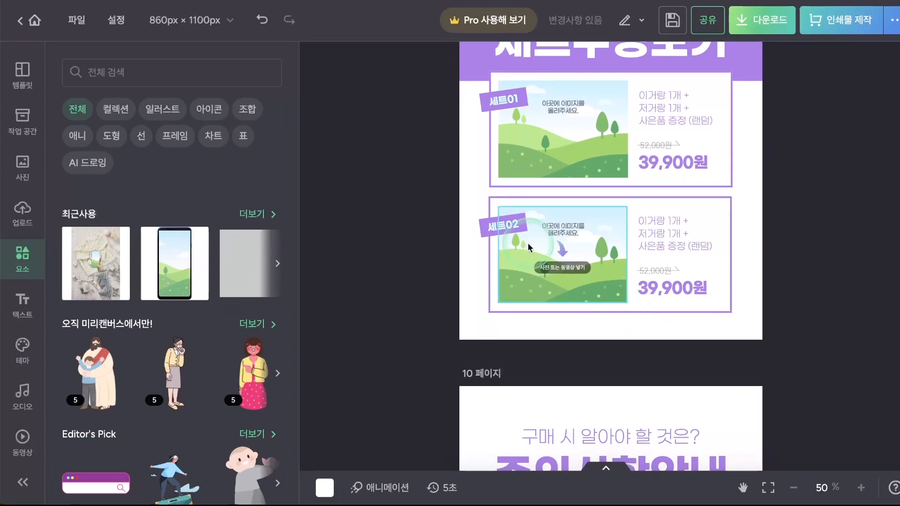
scroll(601, 143, up, 1)
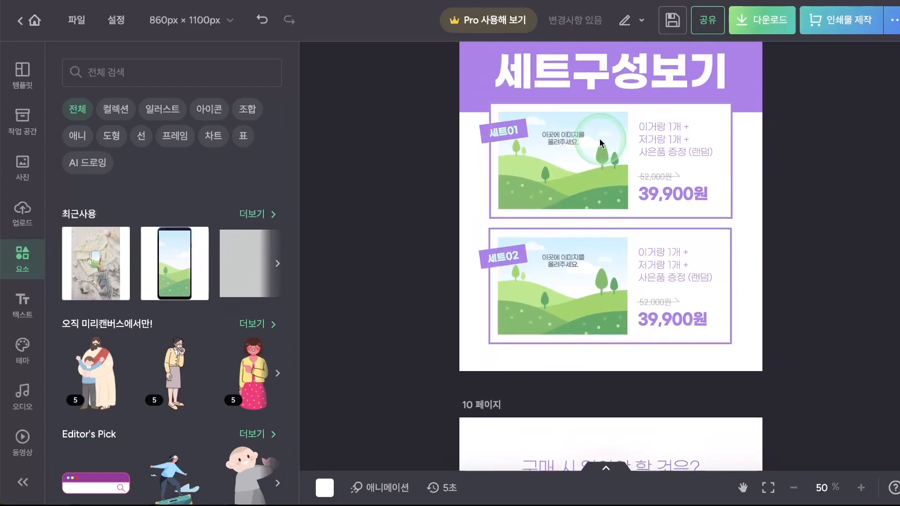
scroll(656, 209, up, 1)
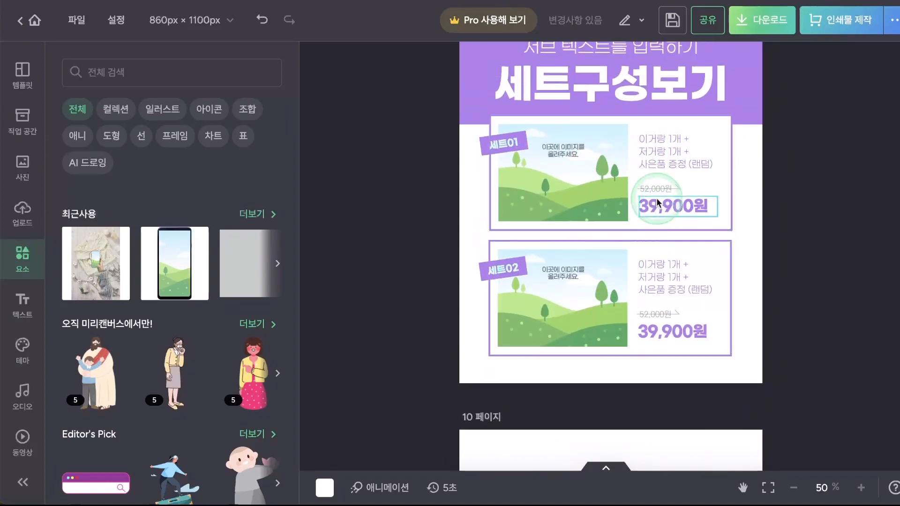
scroll(659, 214, down, 10)
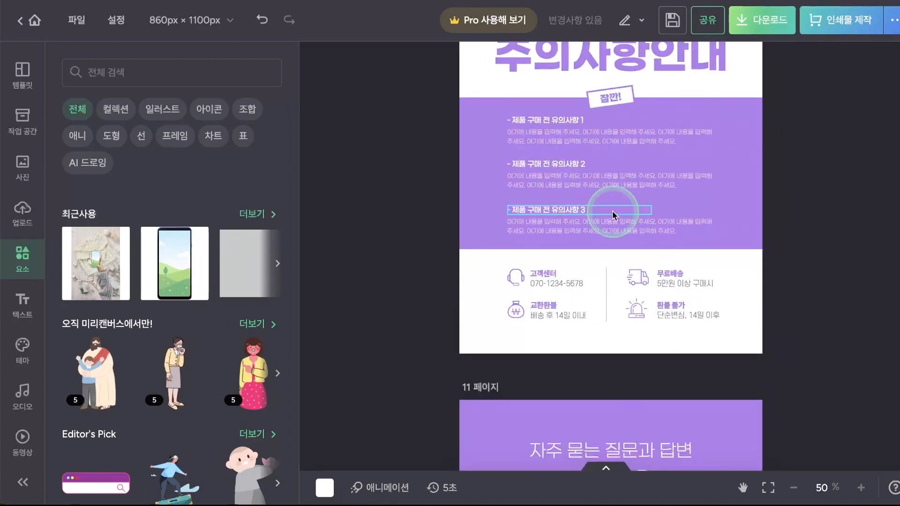
scroll(614, 211, up, 3)
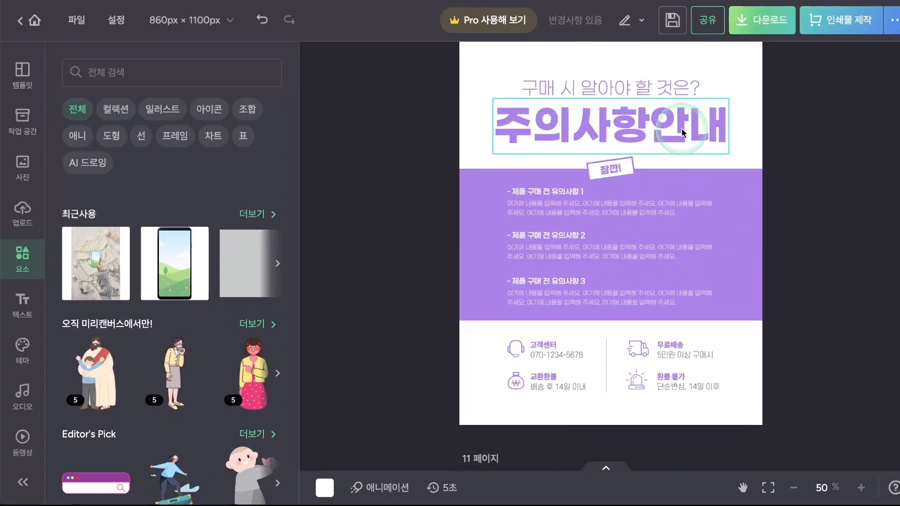
scroll(633, 315, down, 10)
scroll(633, 315, down, 20)
scroll(632, 315, up, 20)
Step: Examine the font samples and colour palette on page 1 alongside the main image page below it
click(756, 263)
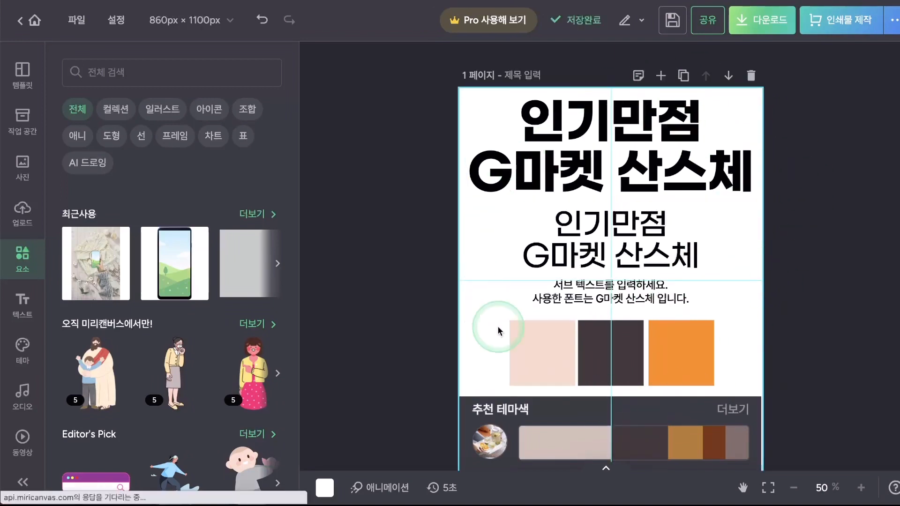
scroll(544, 362, down, 2)
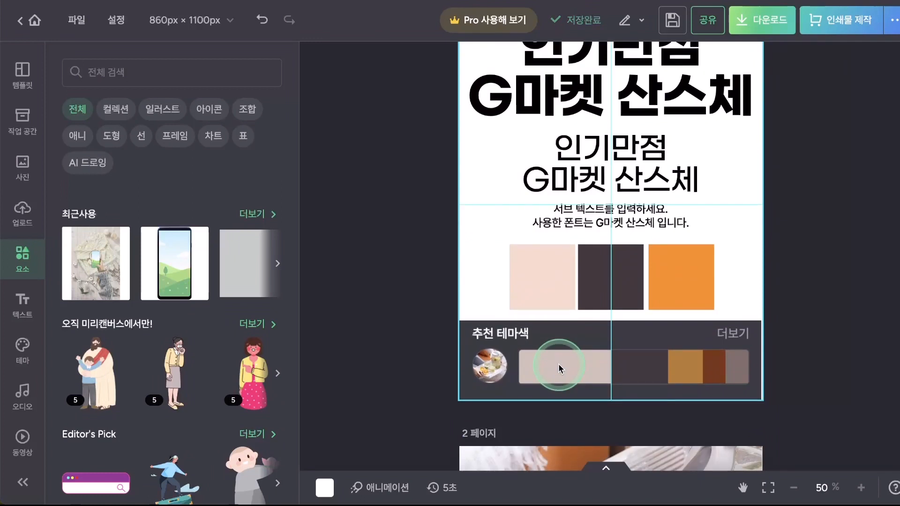
scroll(676, 366, down, 6)
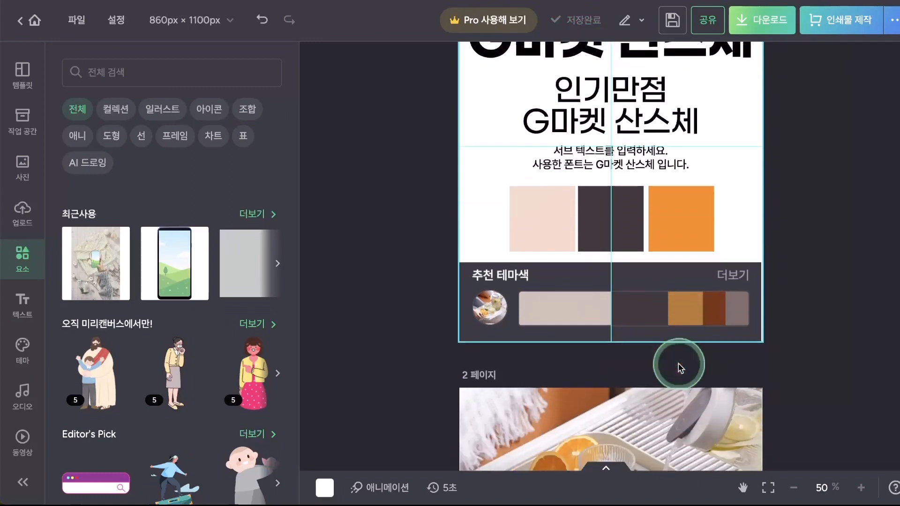
scroll(632, 326, down, 3)
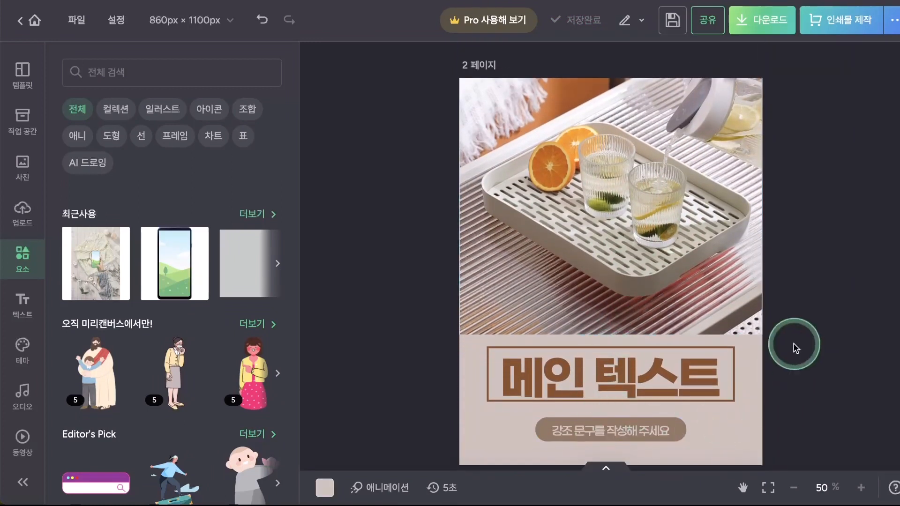